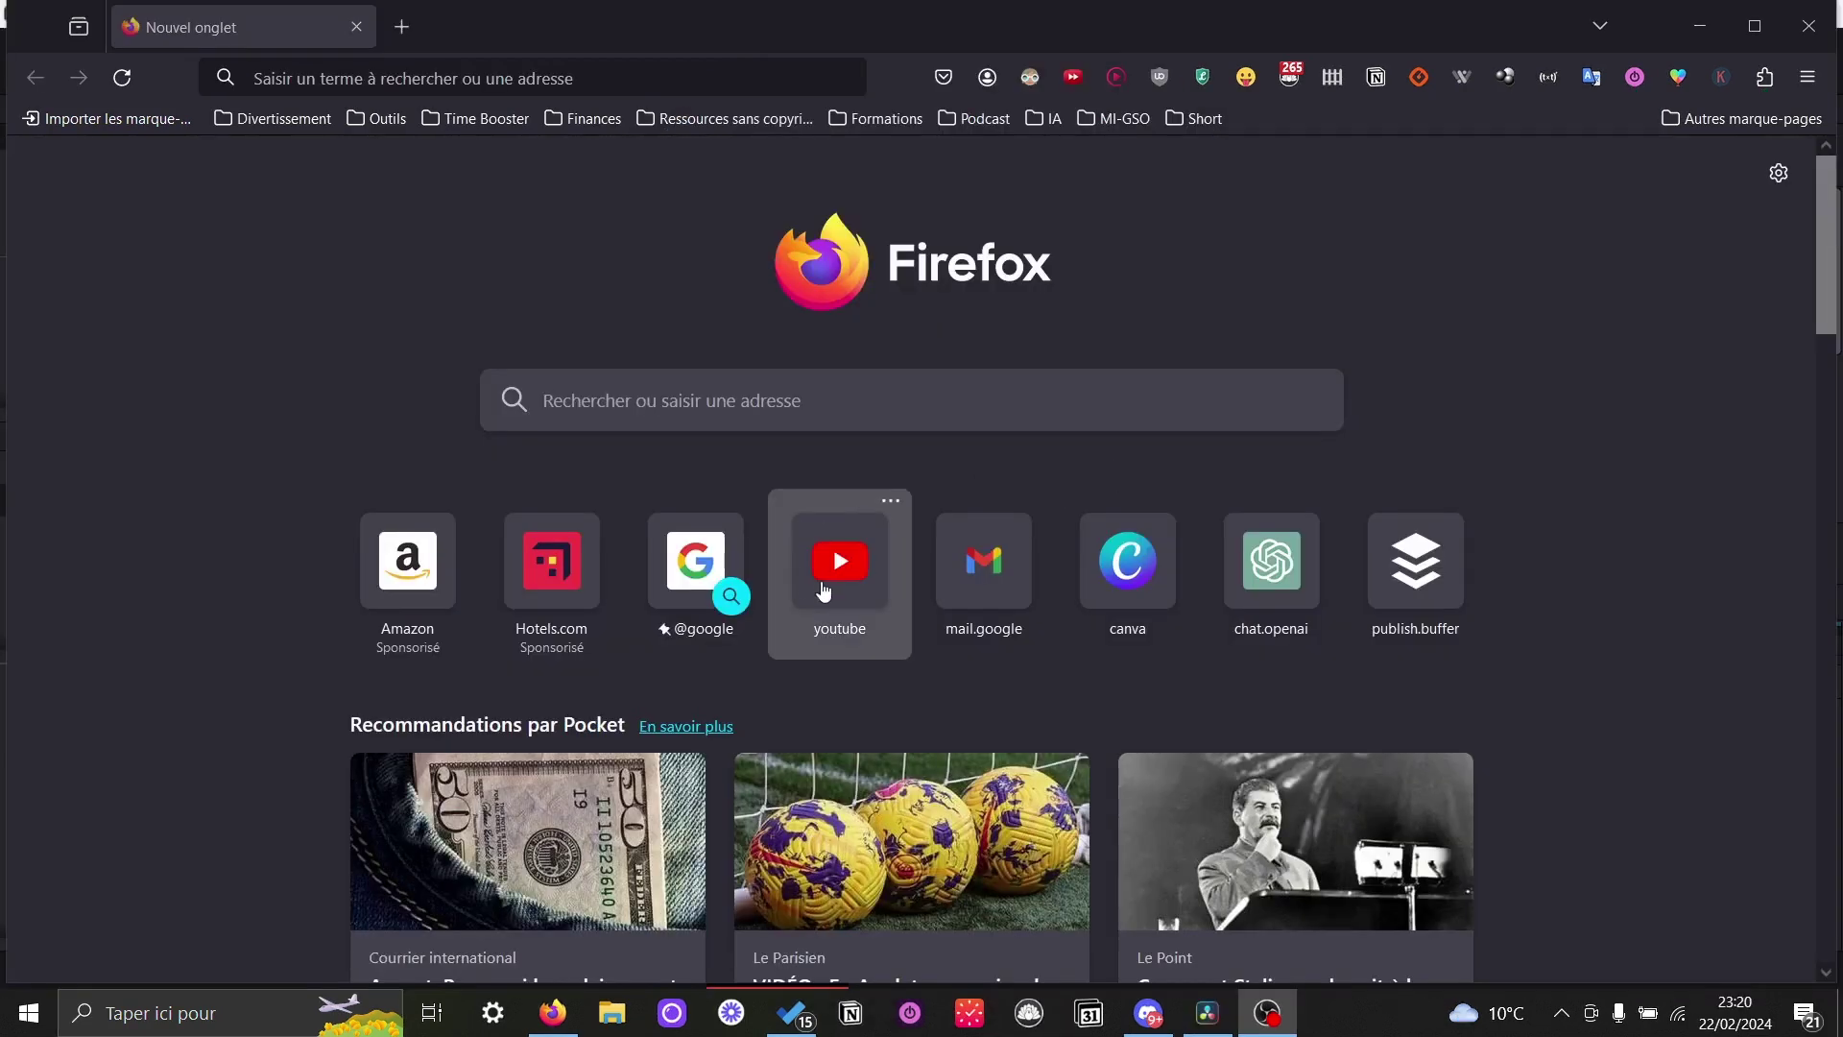
Open YouTube from the browser's new tab page
left_click(818, 584)
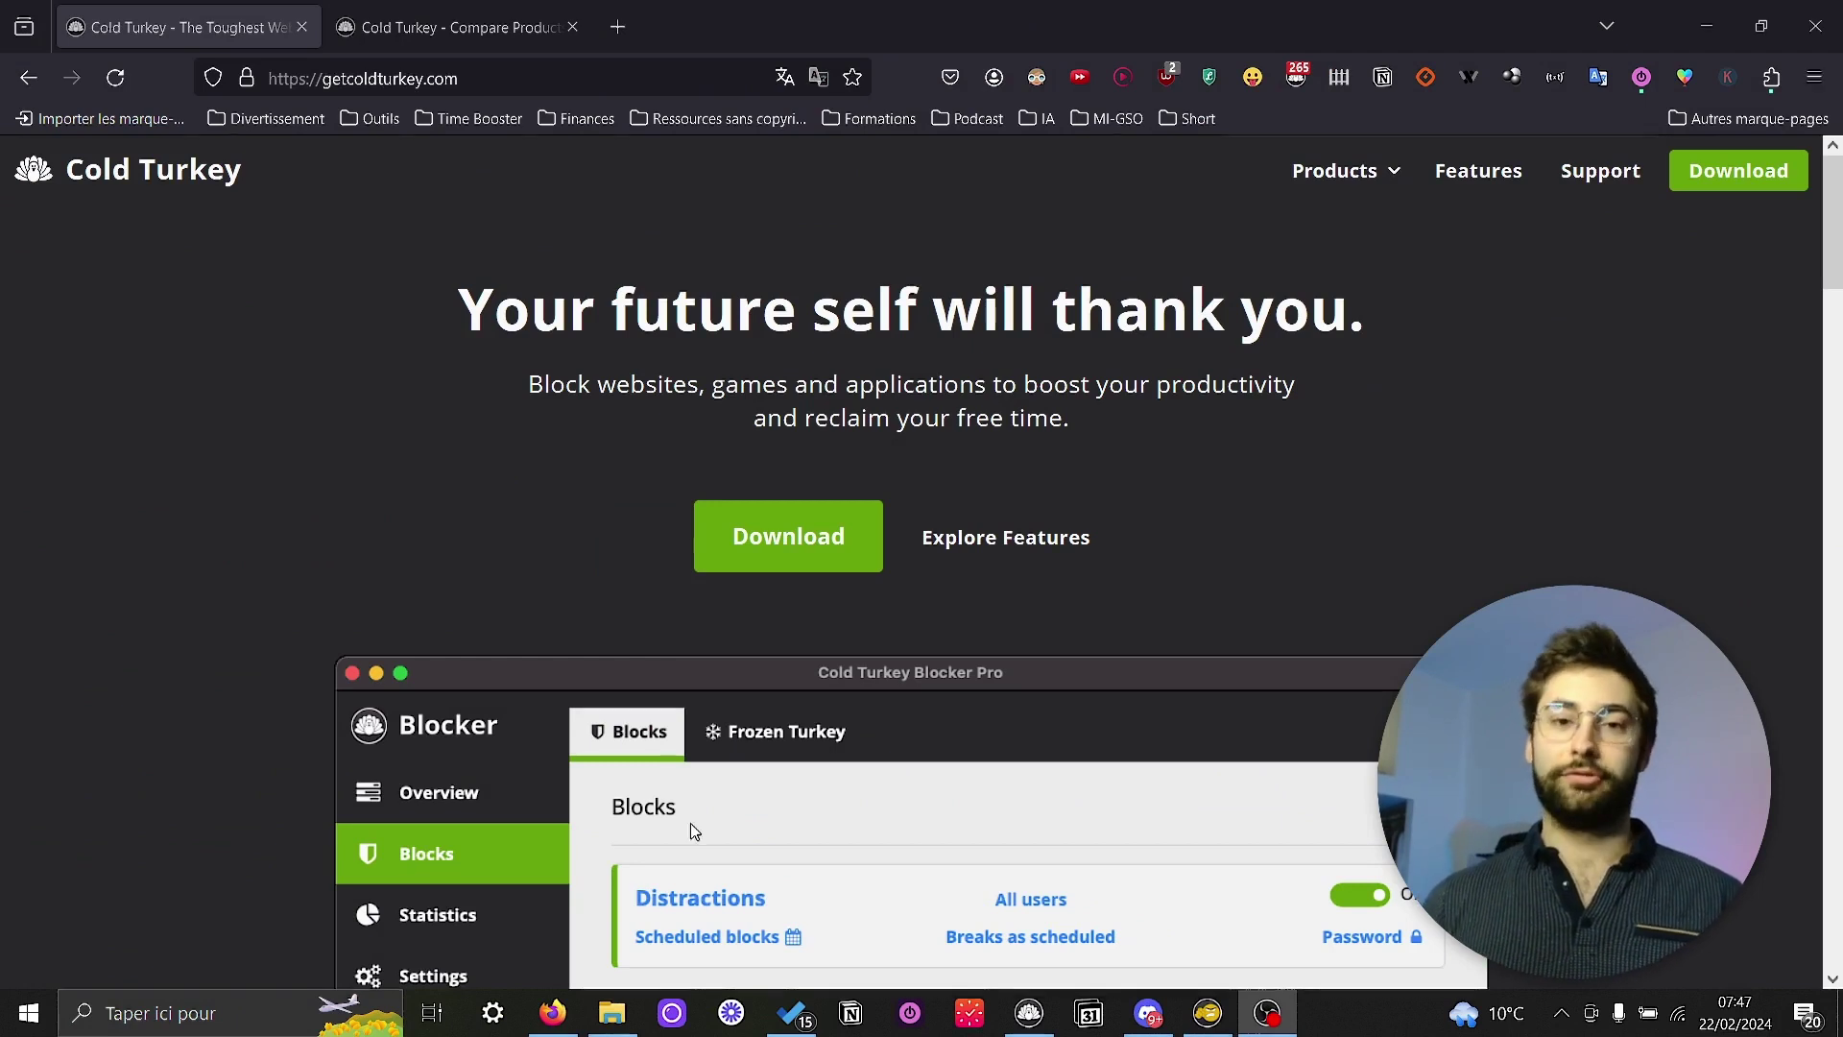
Look through the Cold Turkey home page, including its locking options and blocking features, and return to its beginning
scroll(1282, 403, "down", 3)
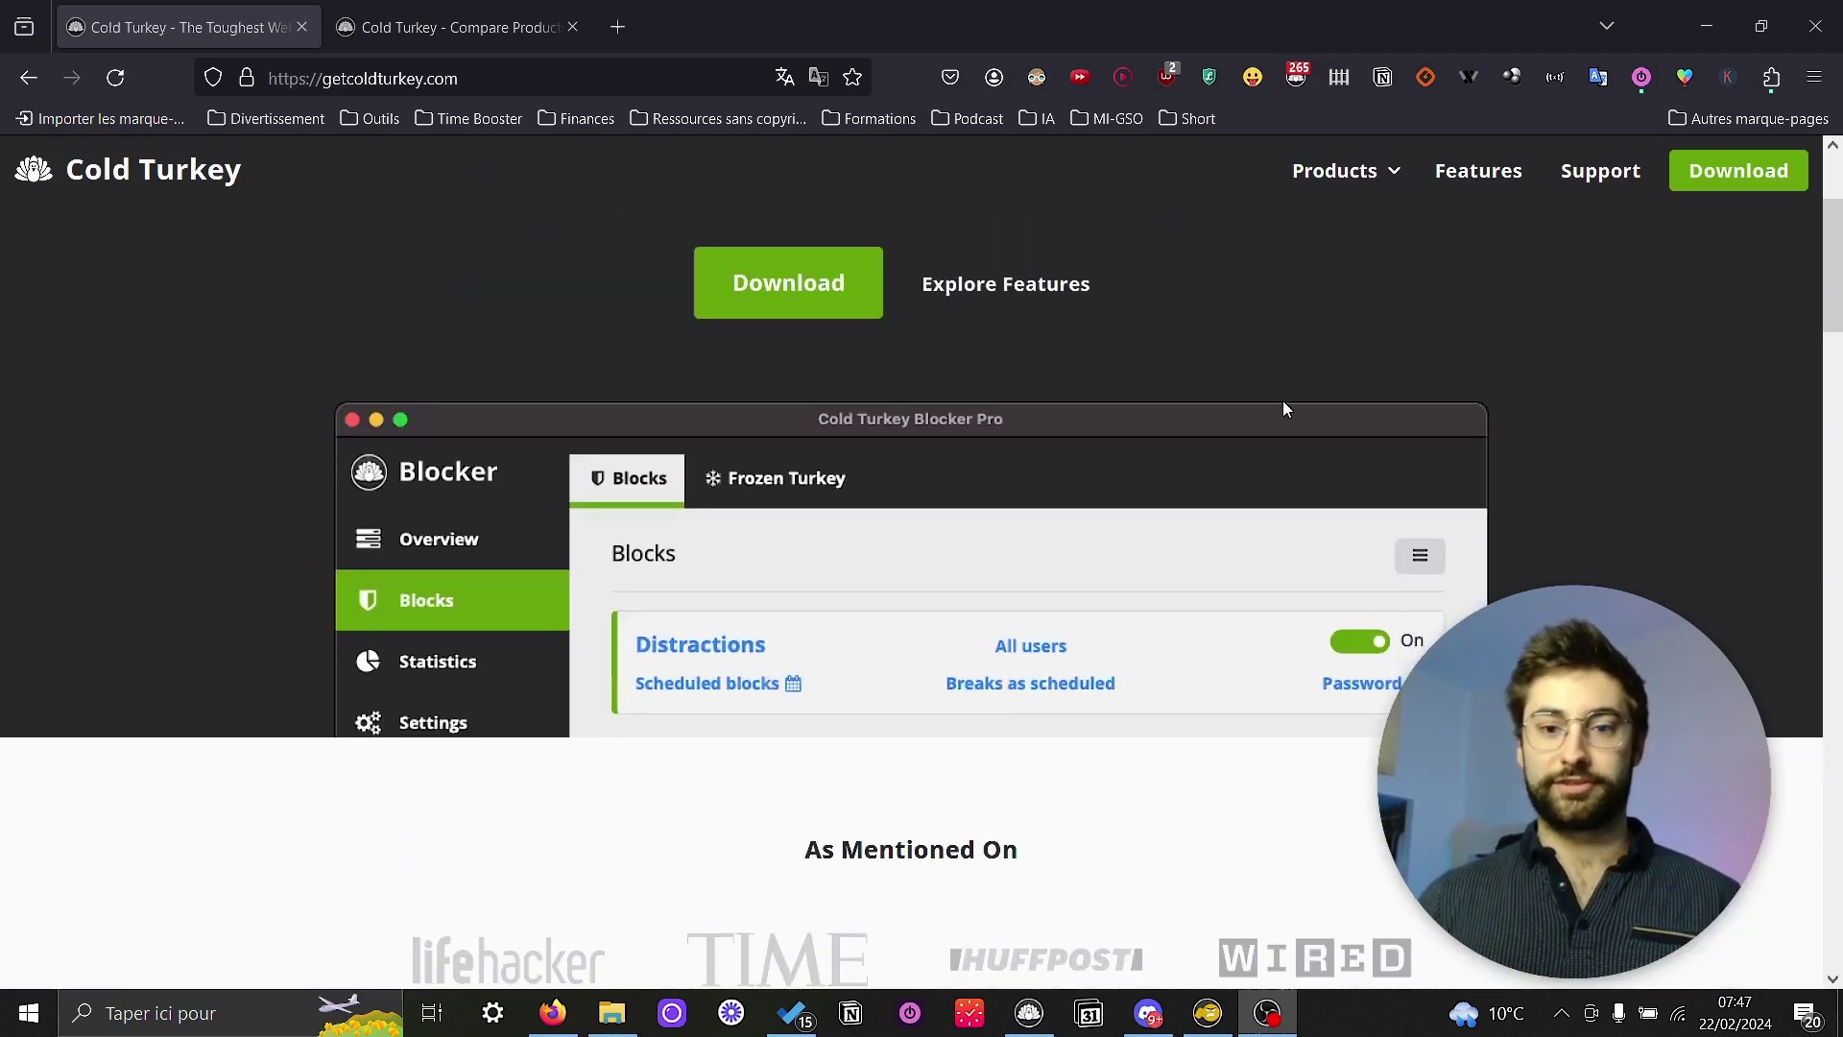
scroll(1283, 403, "up", 3)
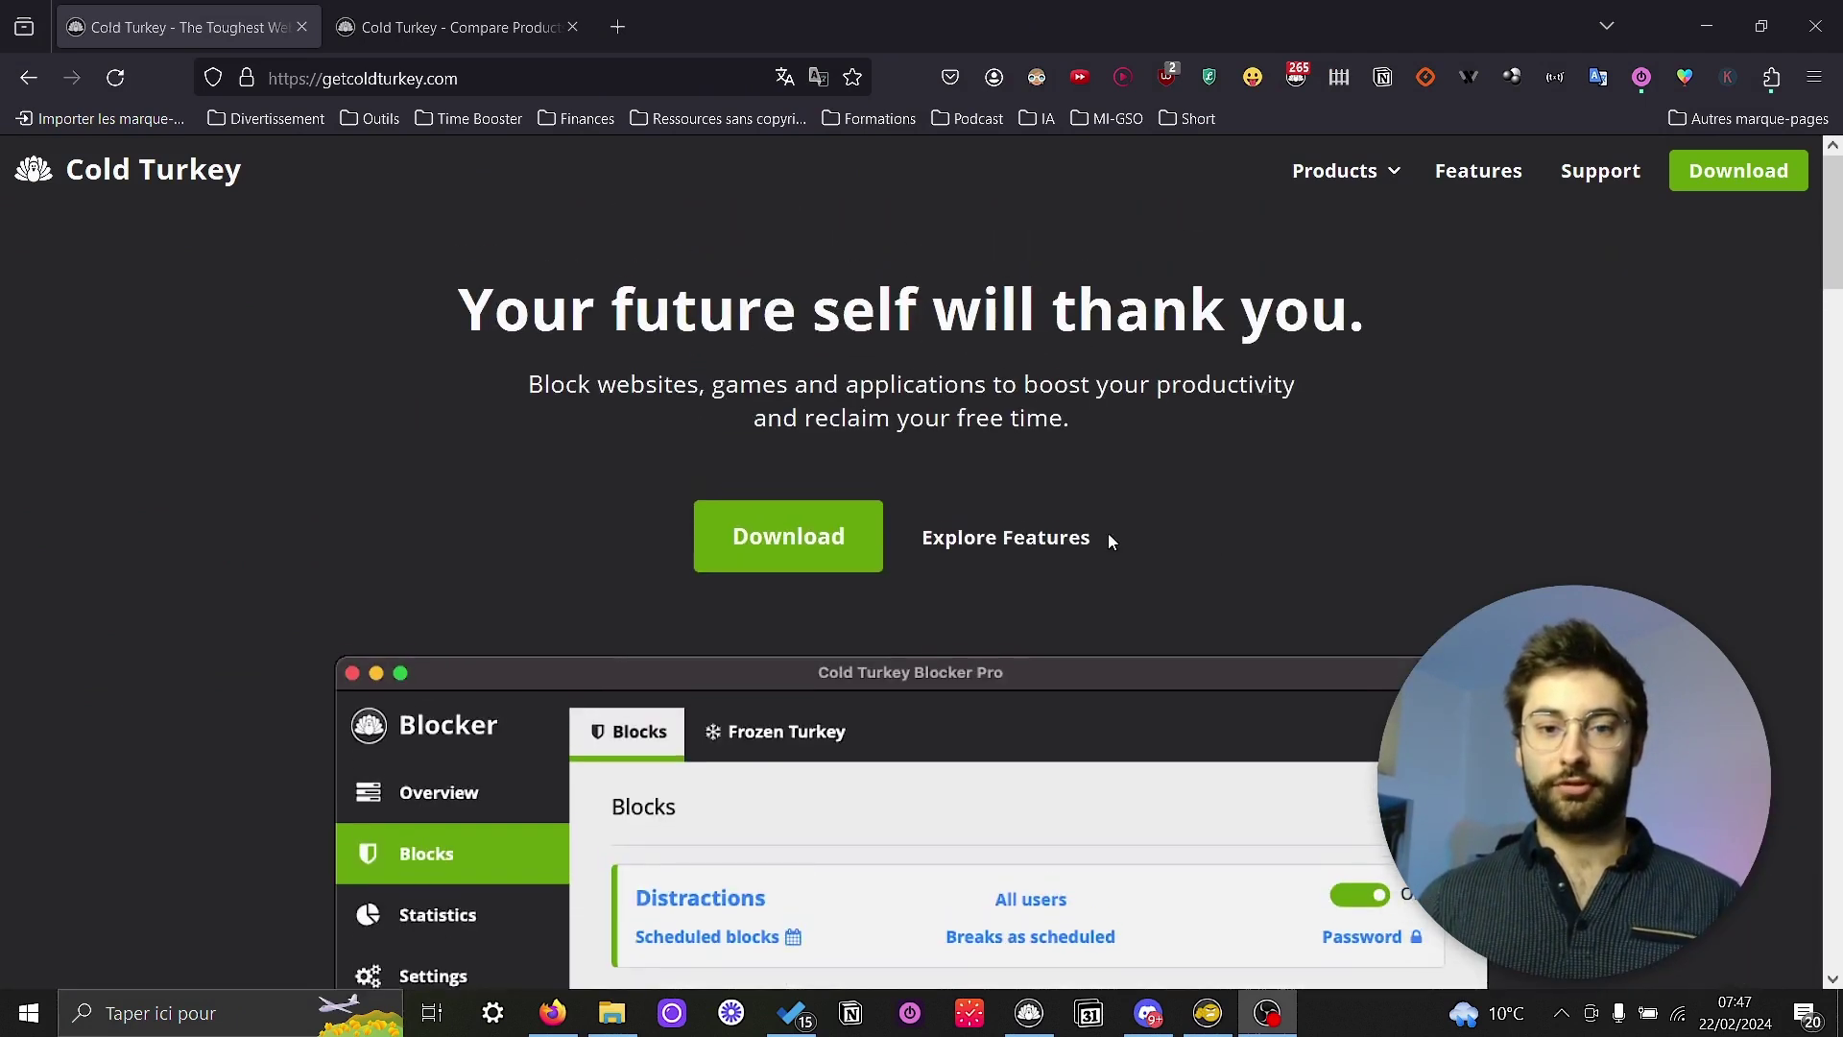
right_click(808, 552)
left_click(1563, 509)
scroll(1568, 493, "down", 8)
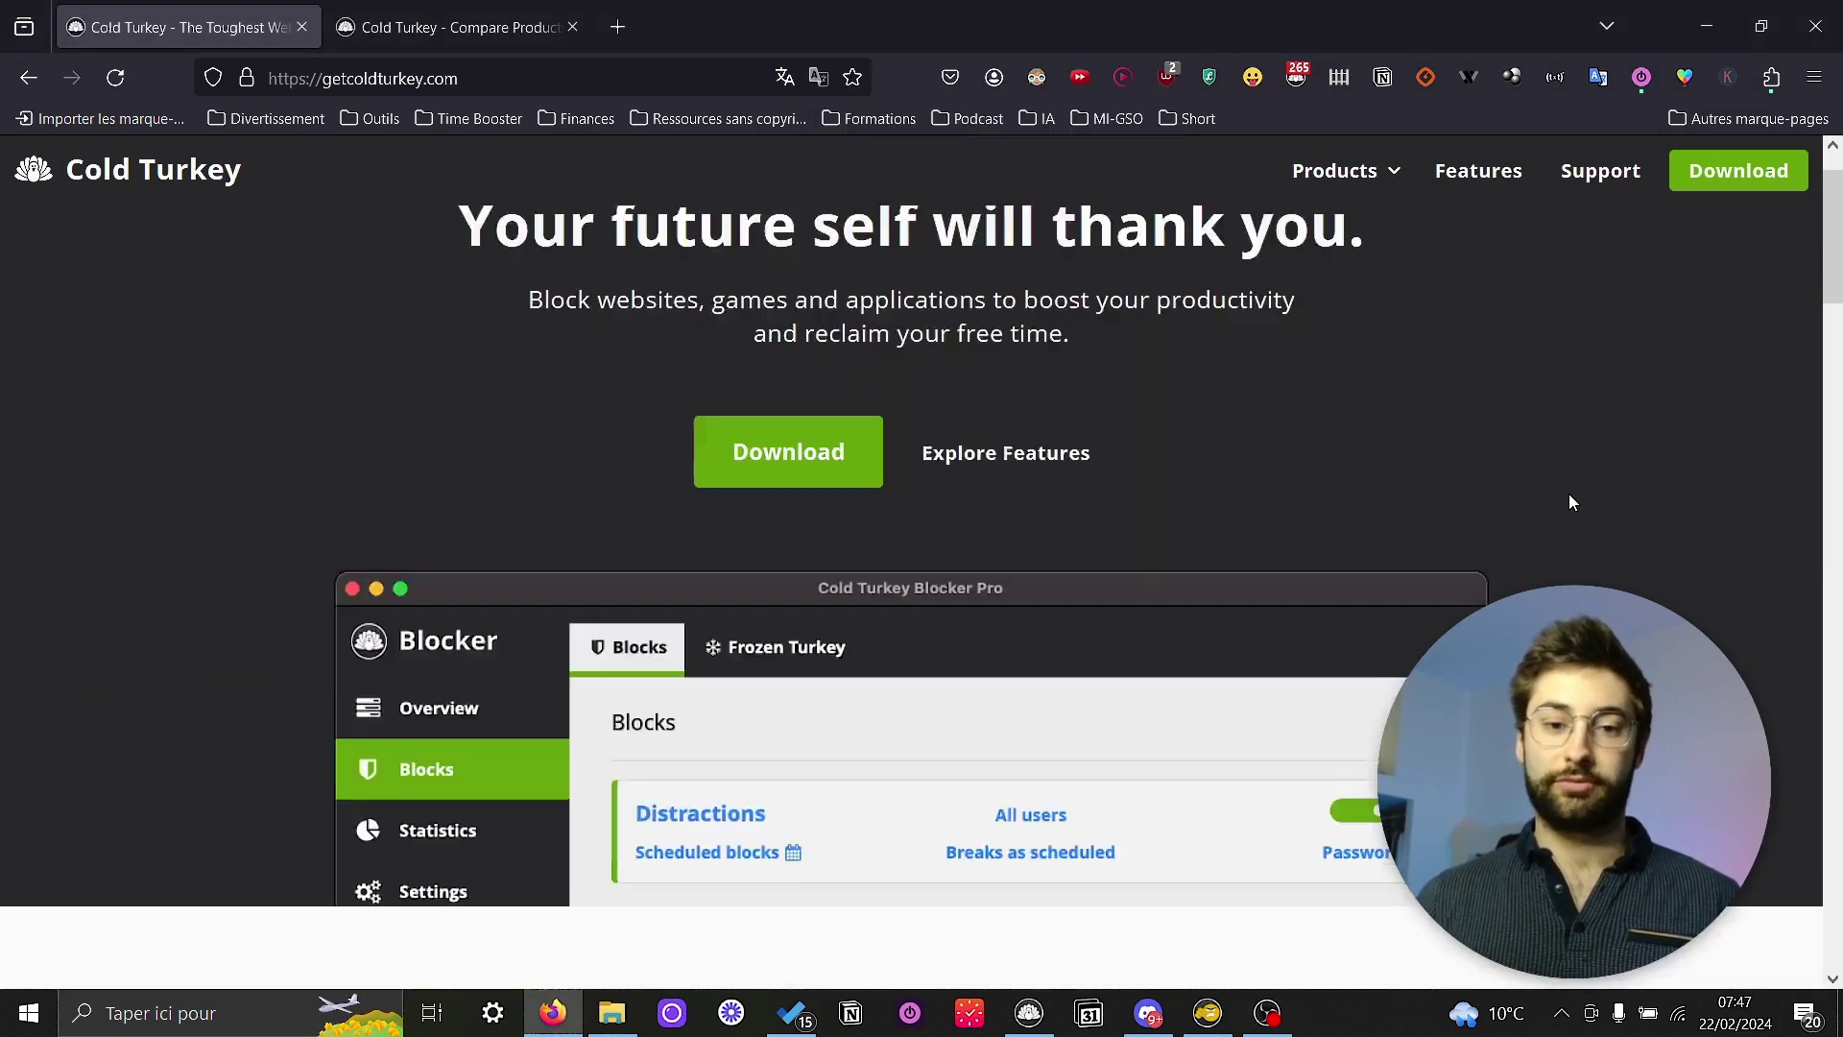
scroll(1675, 449, "down", 20)
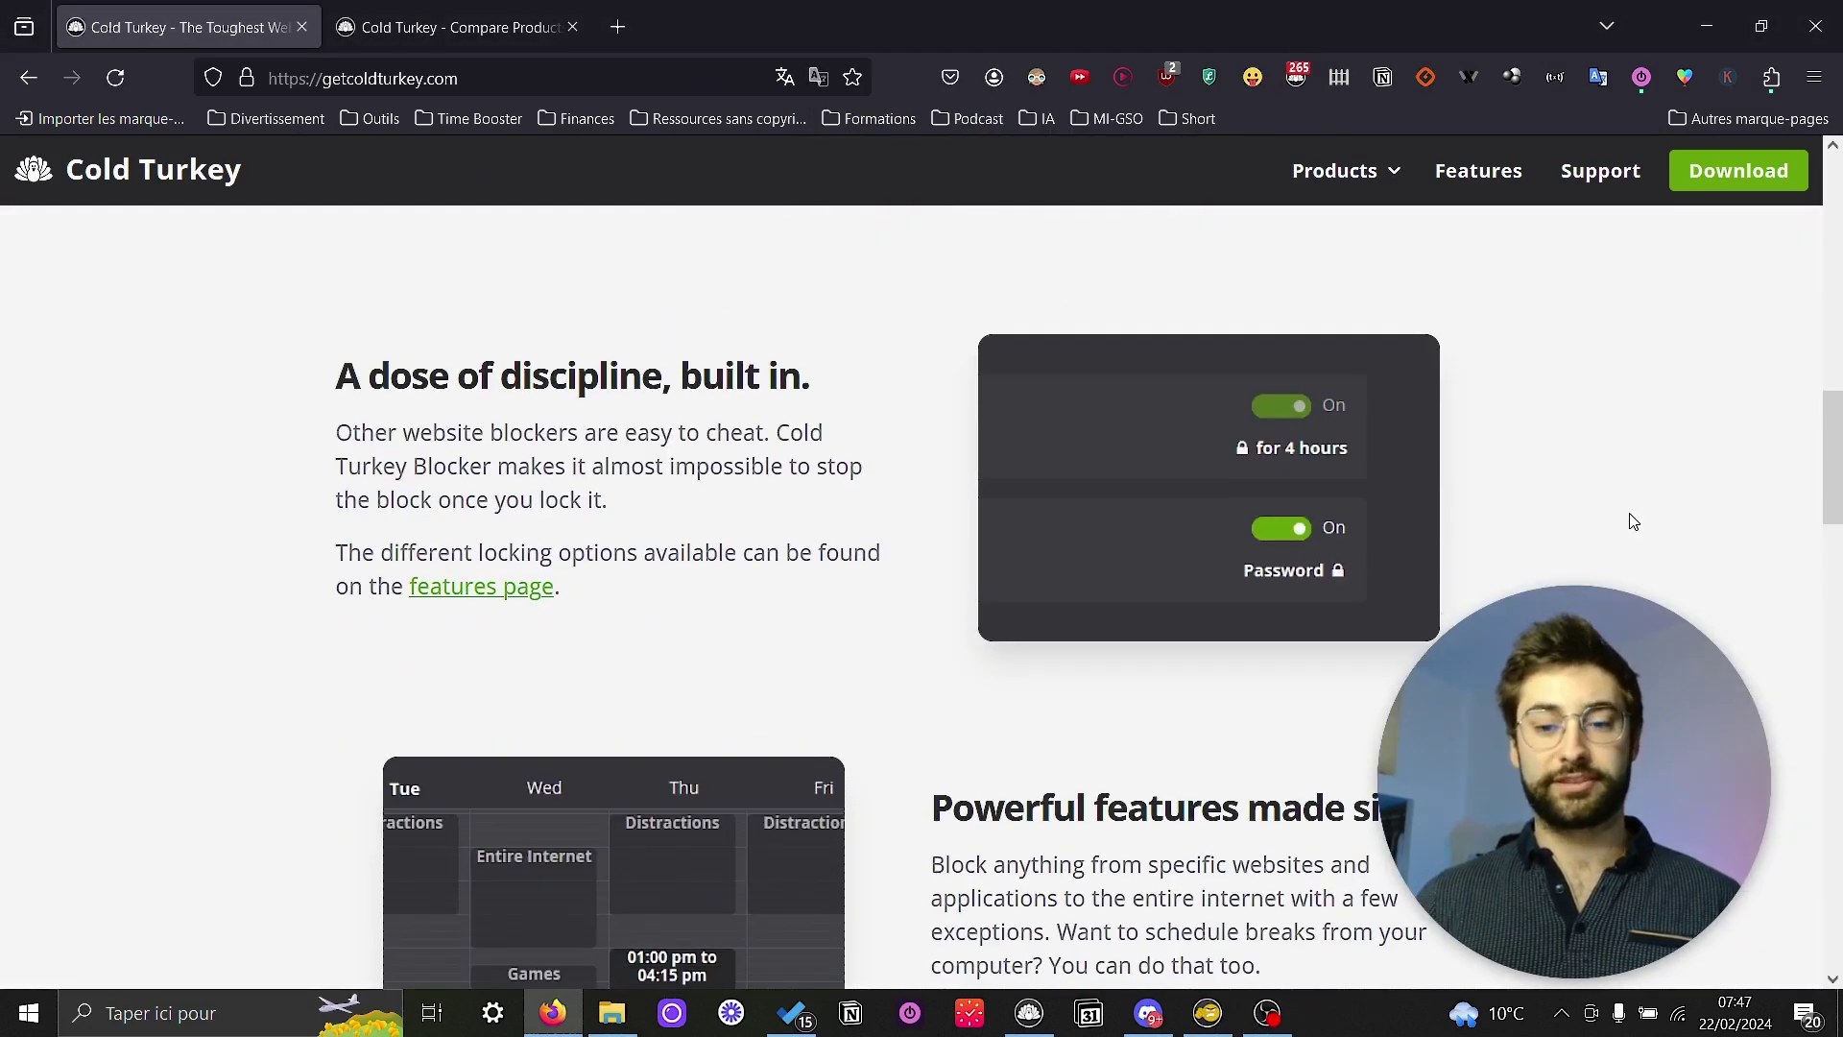
scroll(1632, 522, "down", 3)
scroll(1628, 522, "up", 20)
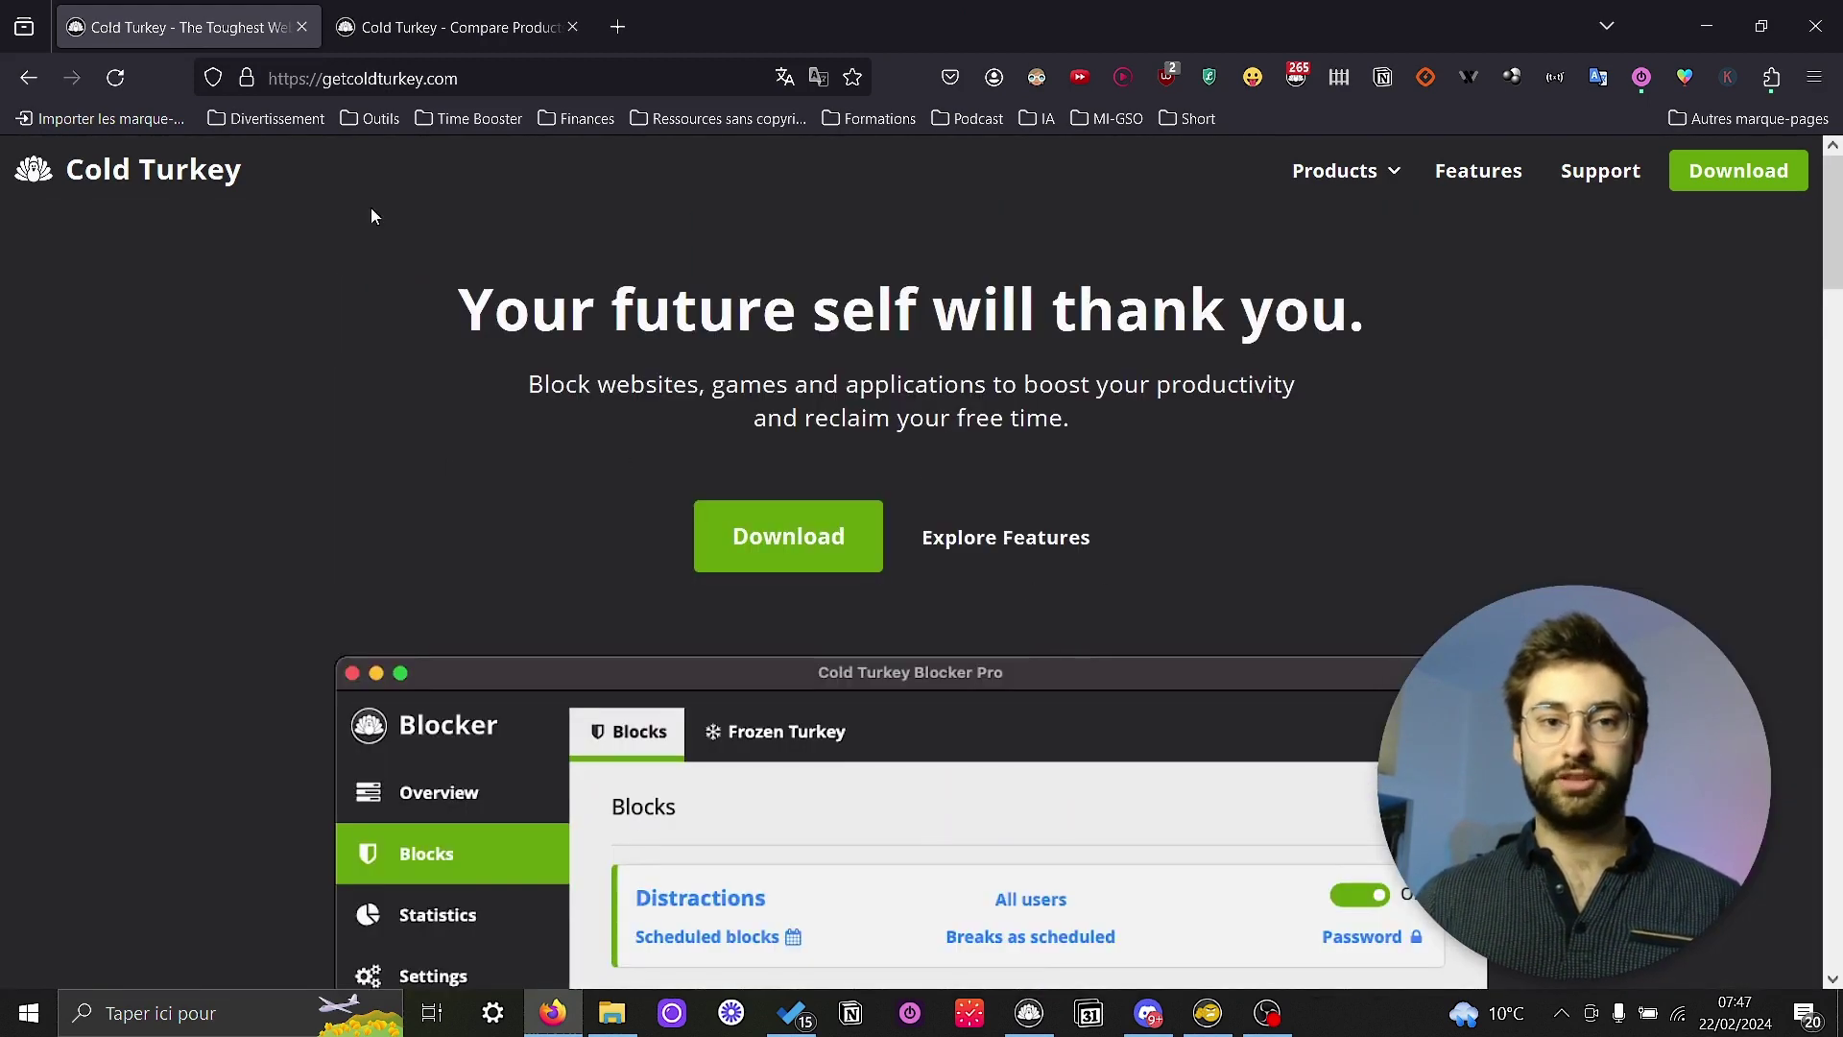
Open the Cold Turkey product comparison page and review the pricing of Blocker, Micromanager and Writer
left_click(463, 29)
scroll(676, 388, "down", 3)
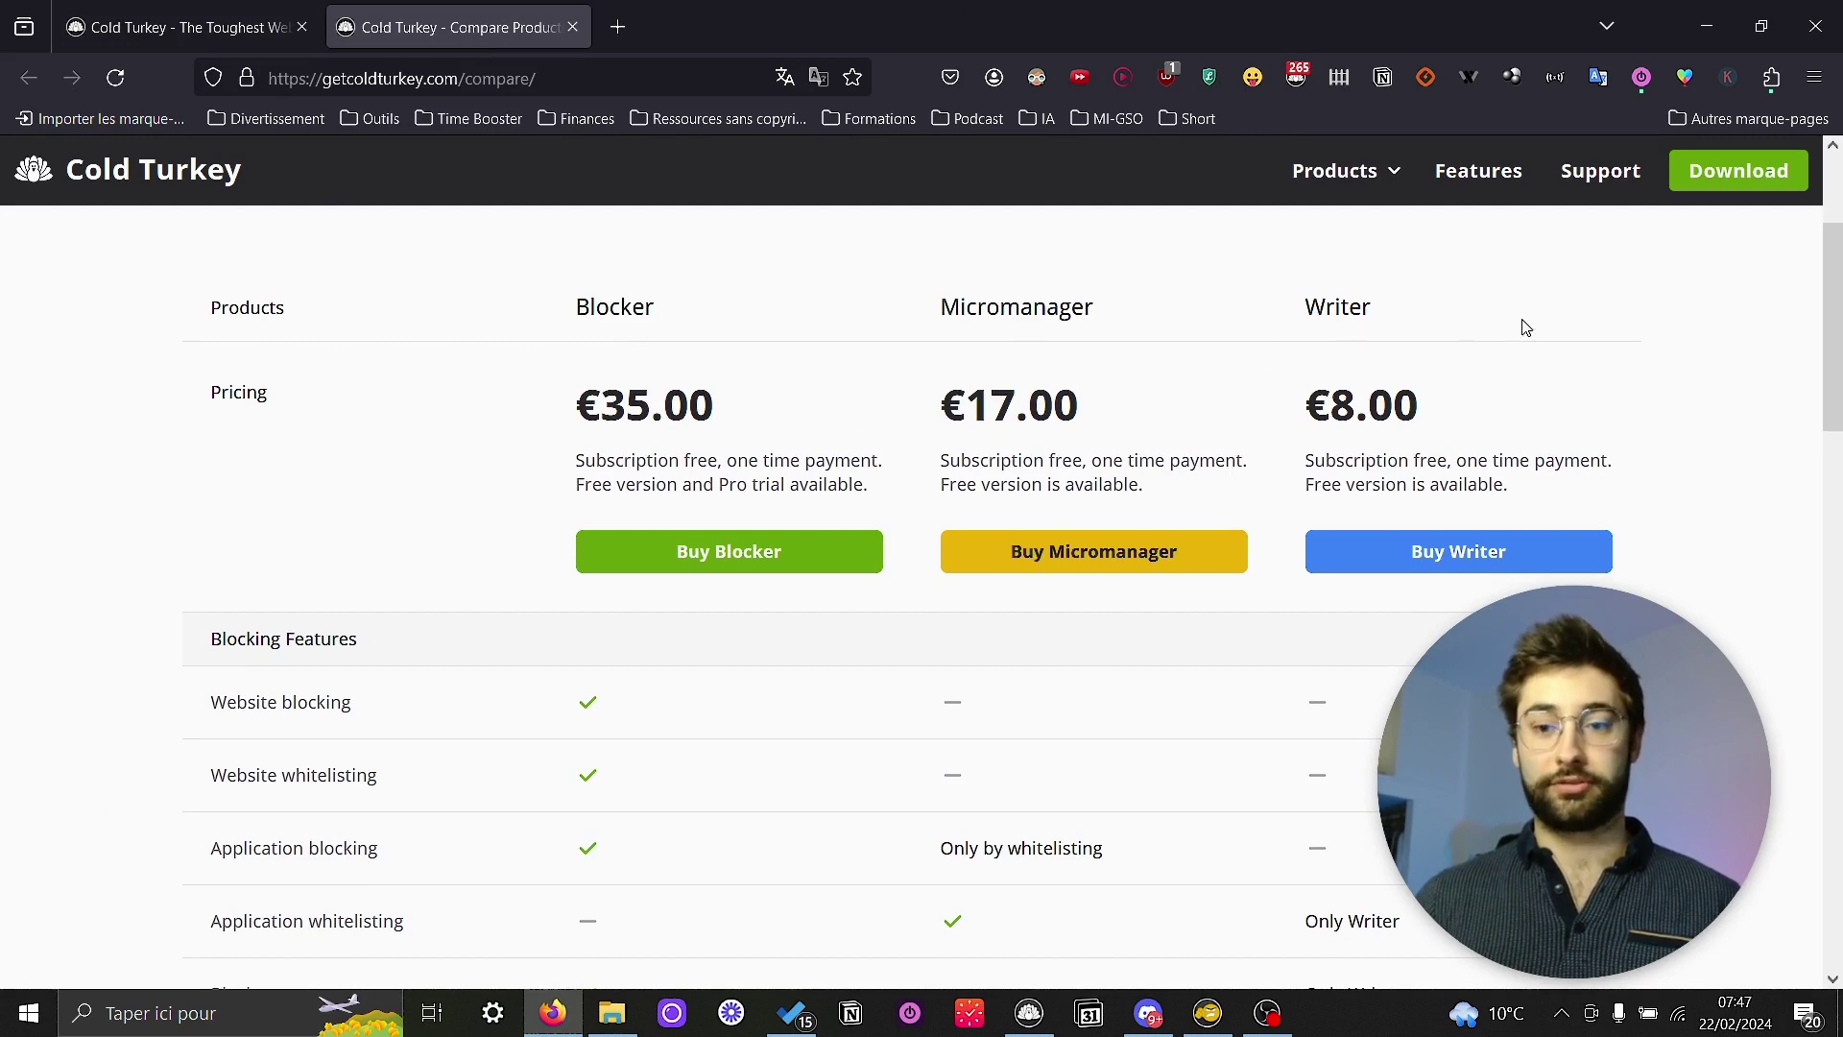
scroll(1279, 586, "up", 3)
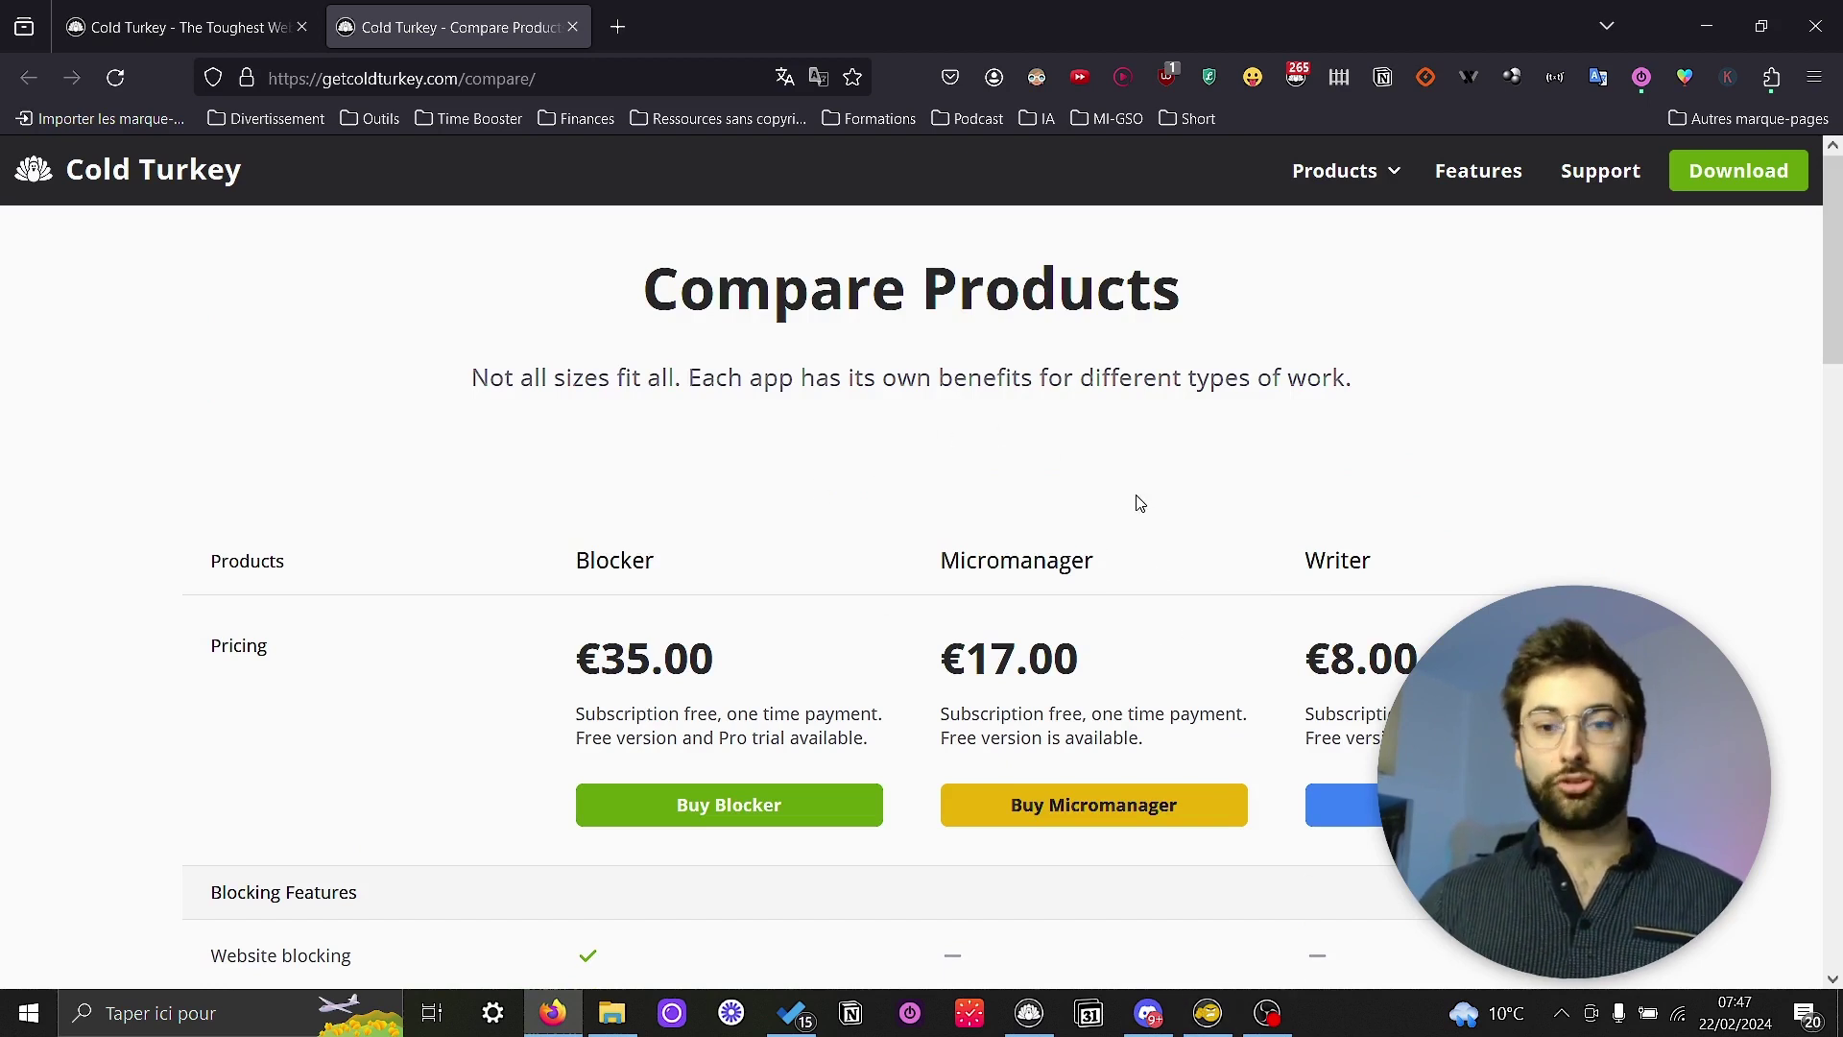
Switch to Cold Turkey Micromanager, review its whitelist, duration and break settings, and minimize its window
left_click(1344, 844)
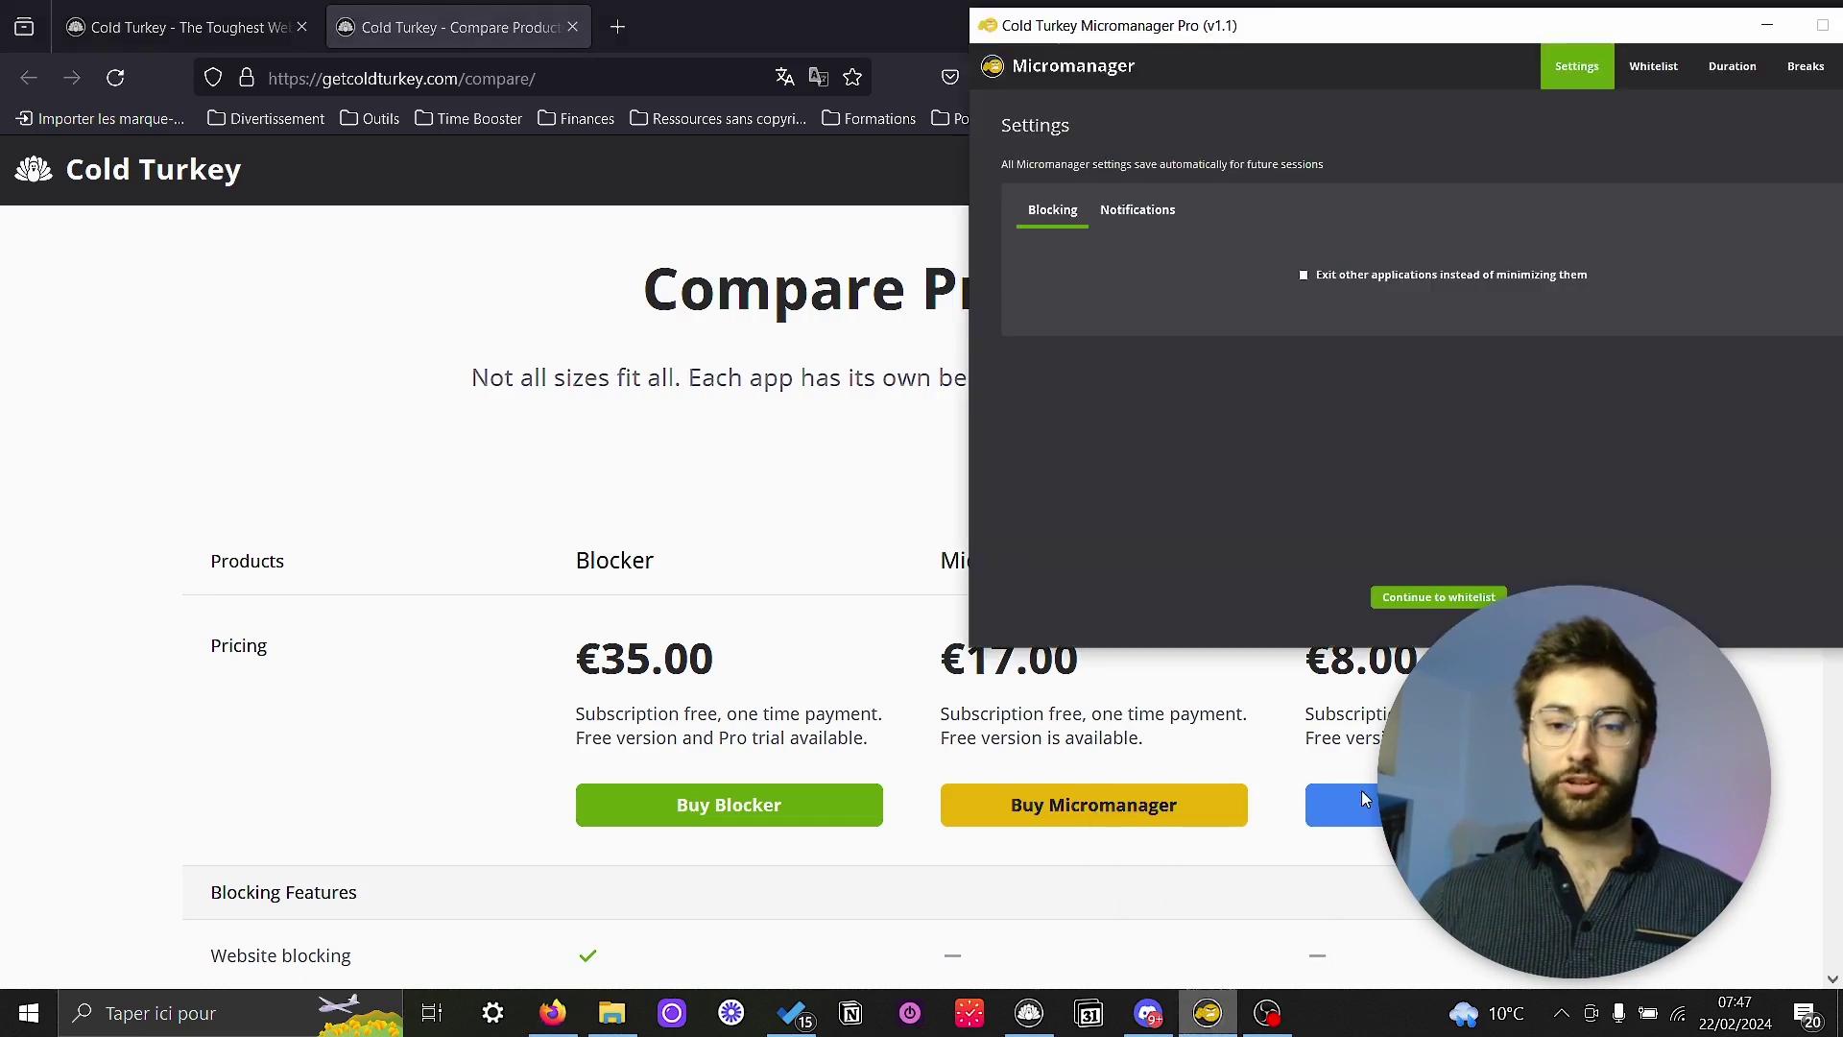
left_click_drag(1271, 28, 766, 199)
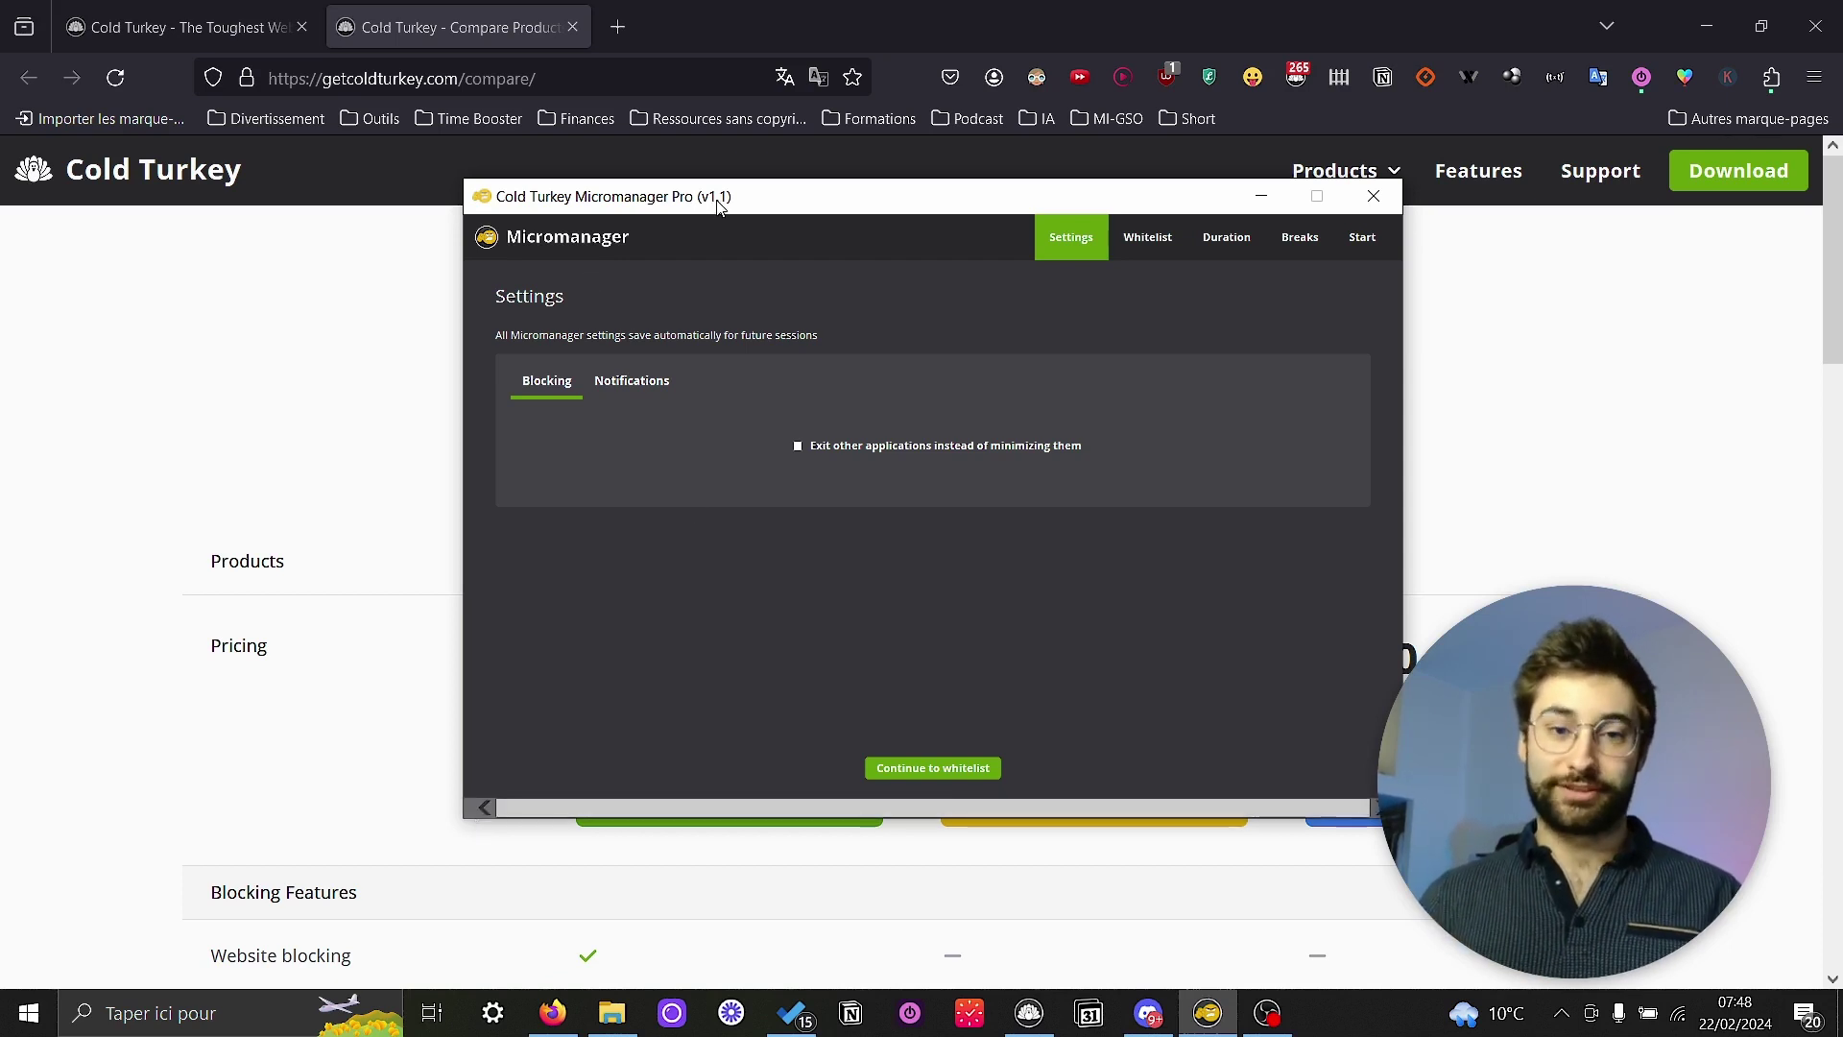
left_click(1154, 240)
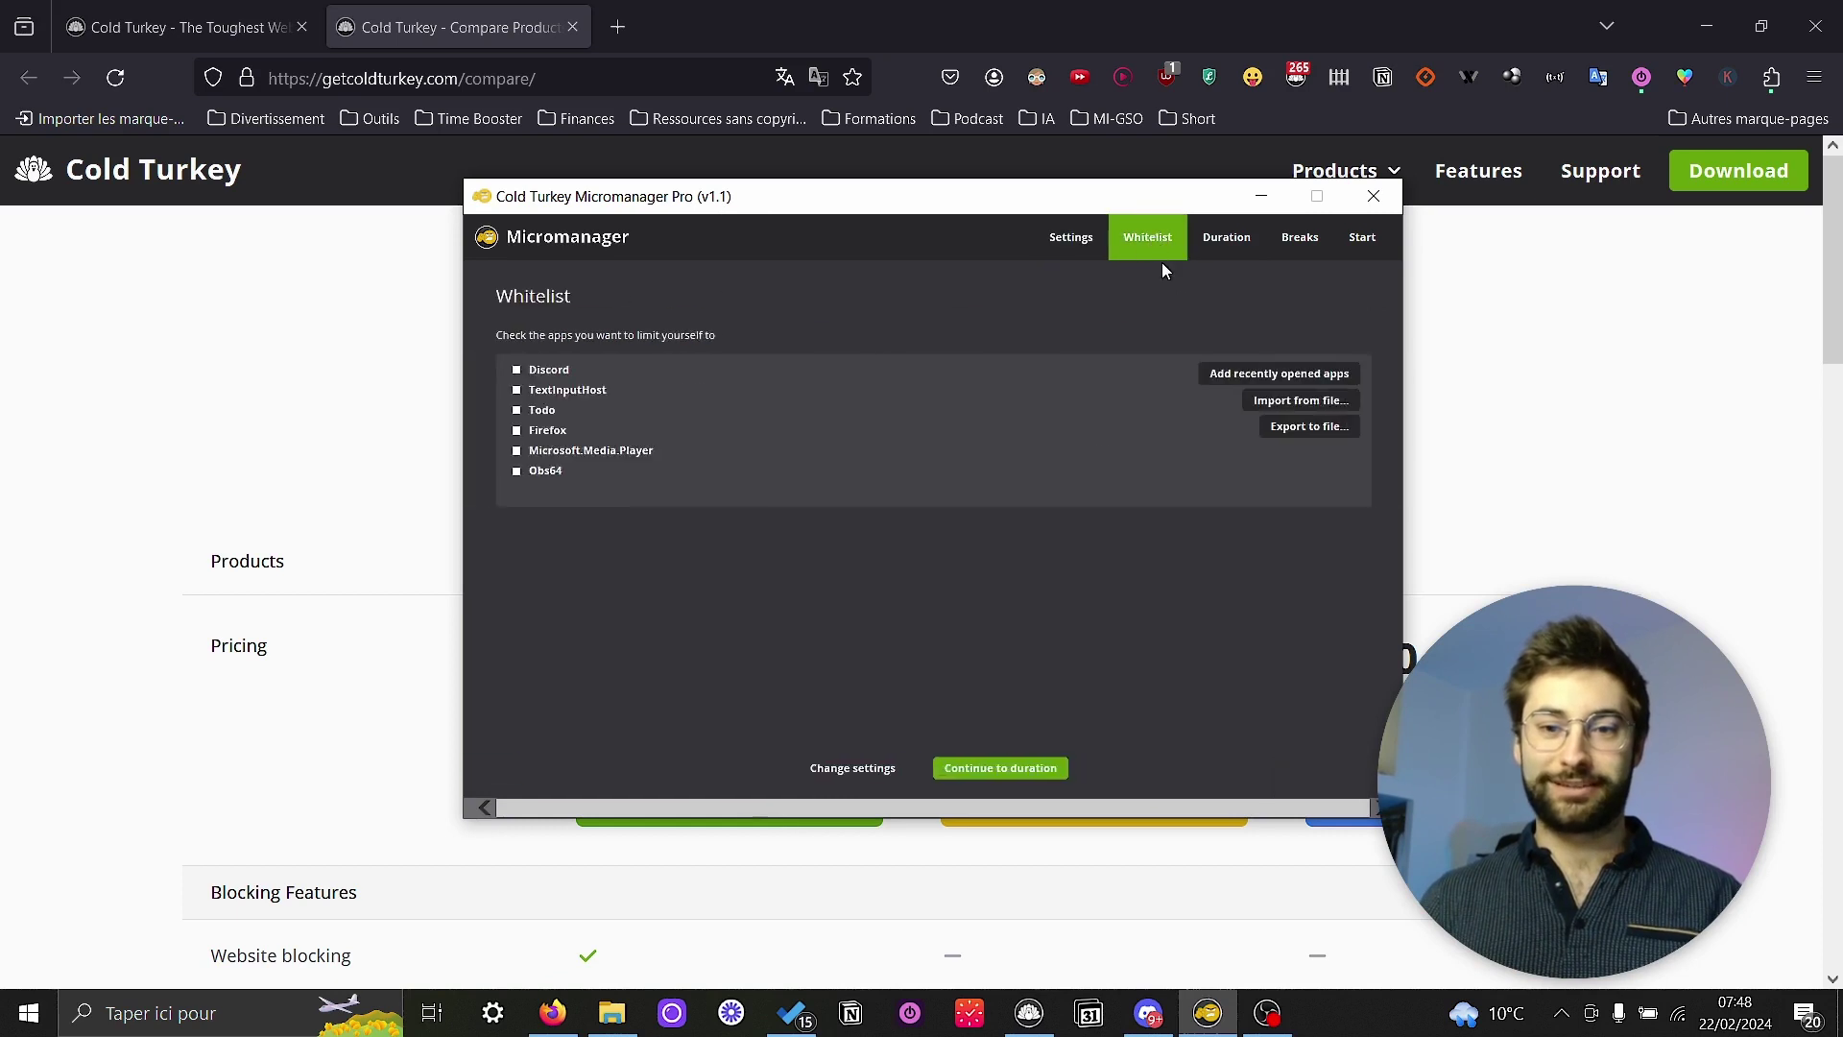
left_click(1238, 243)
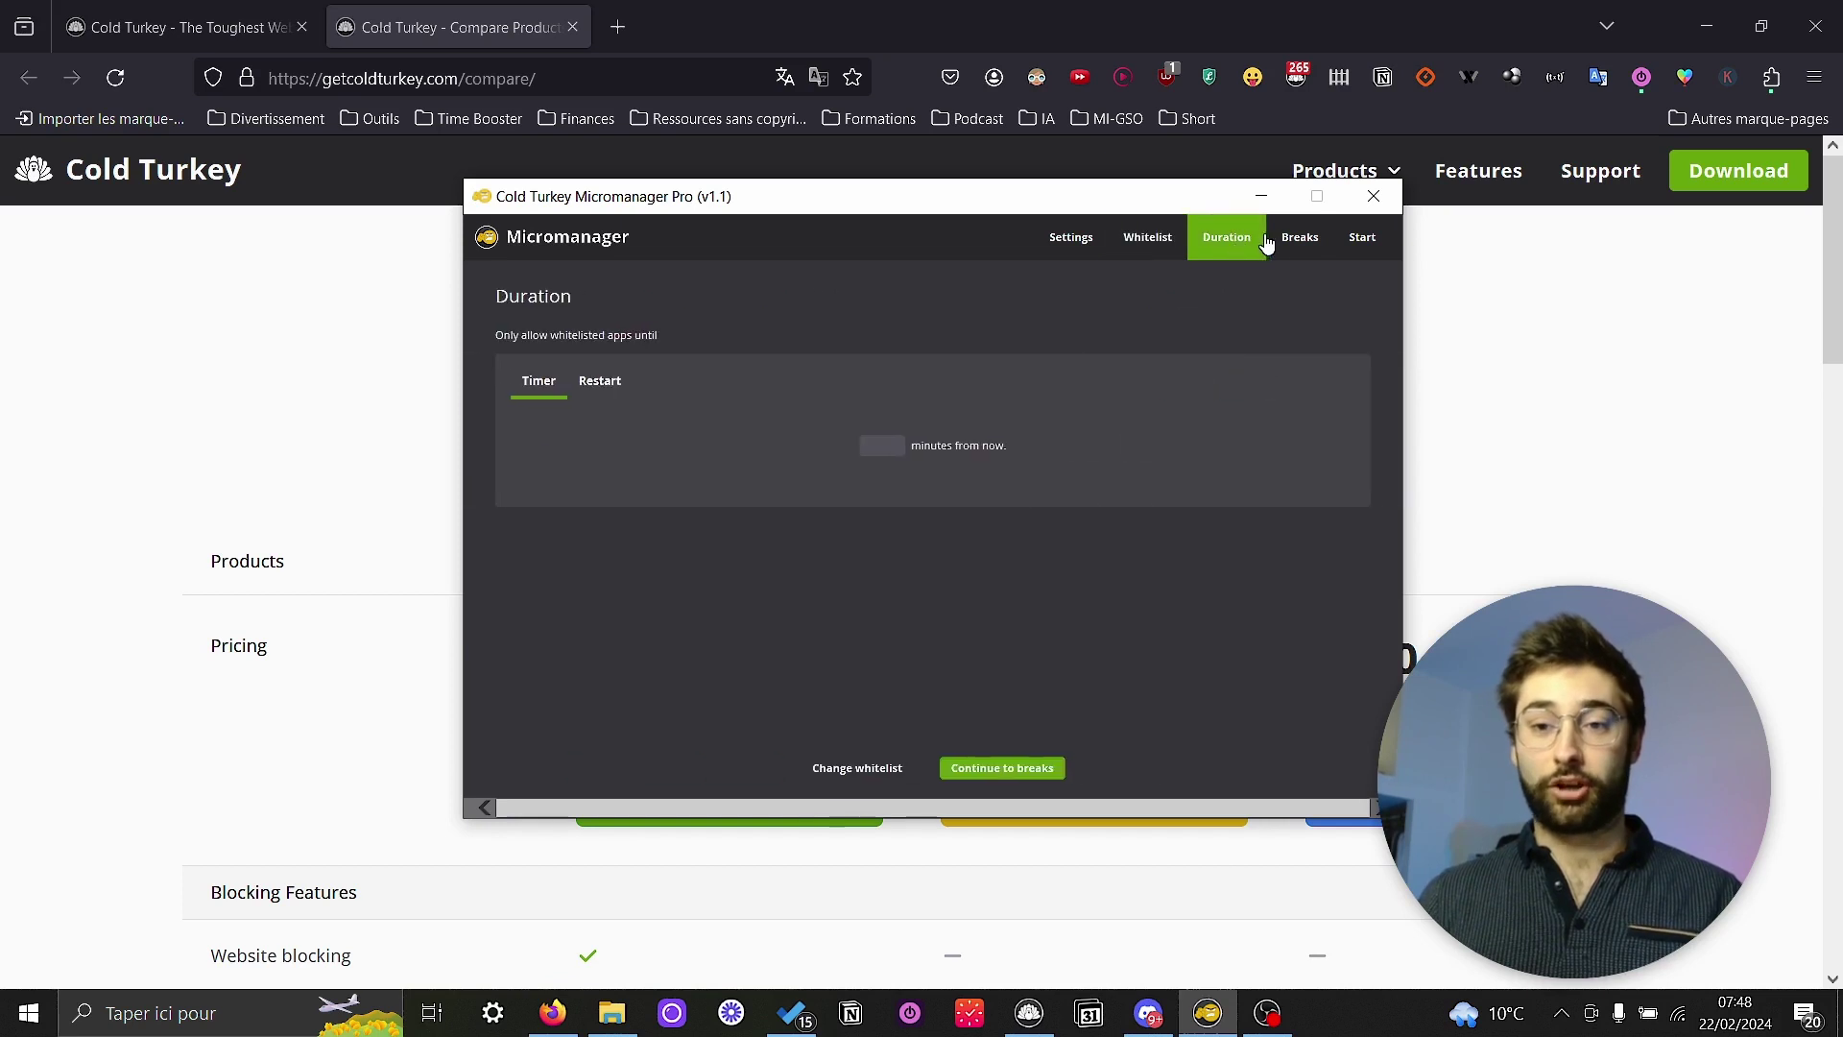
left_click(1286, 246)
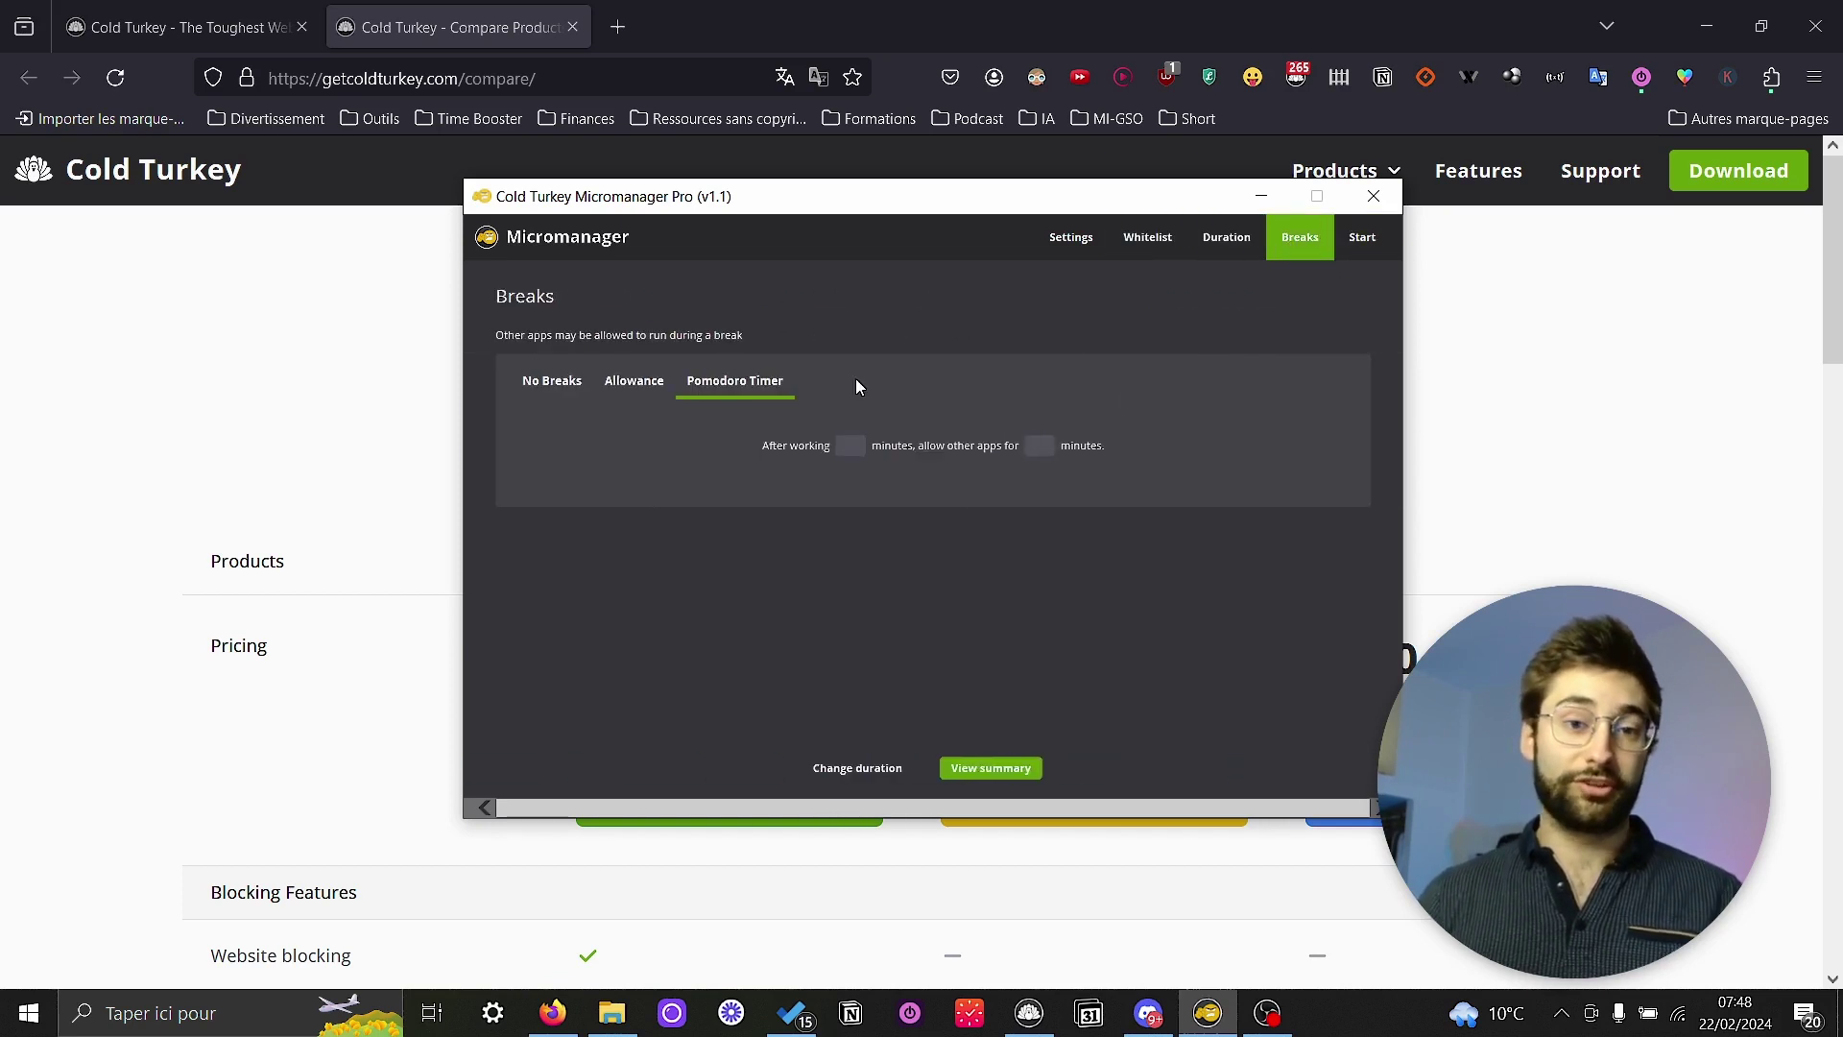
left_click(1264, 198)
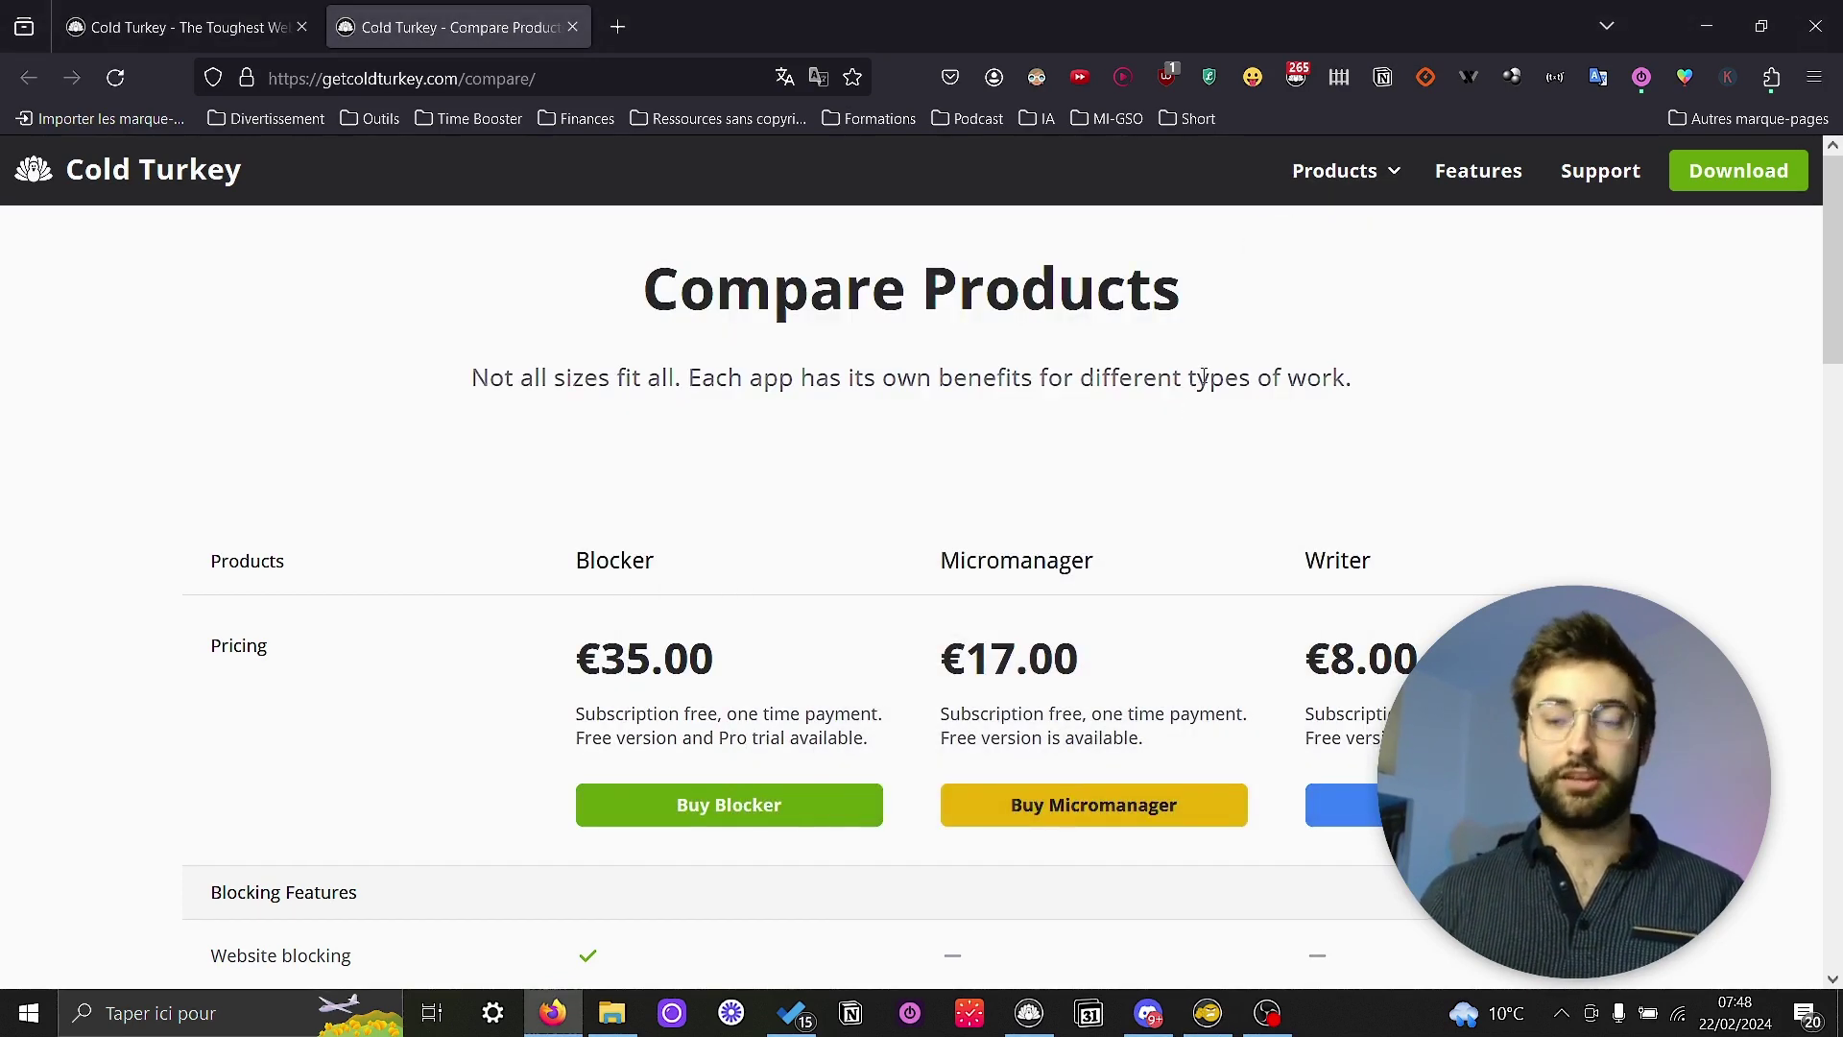
Search the computer for "writer" and launch Cold Turkey Writer Pro
left_click(169, 1013)
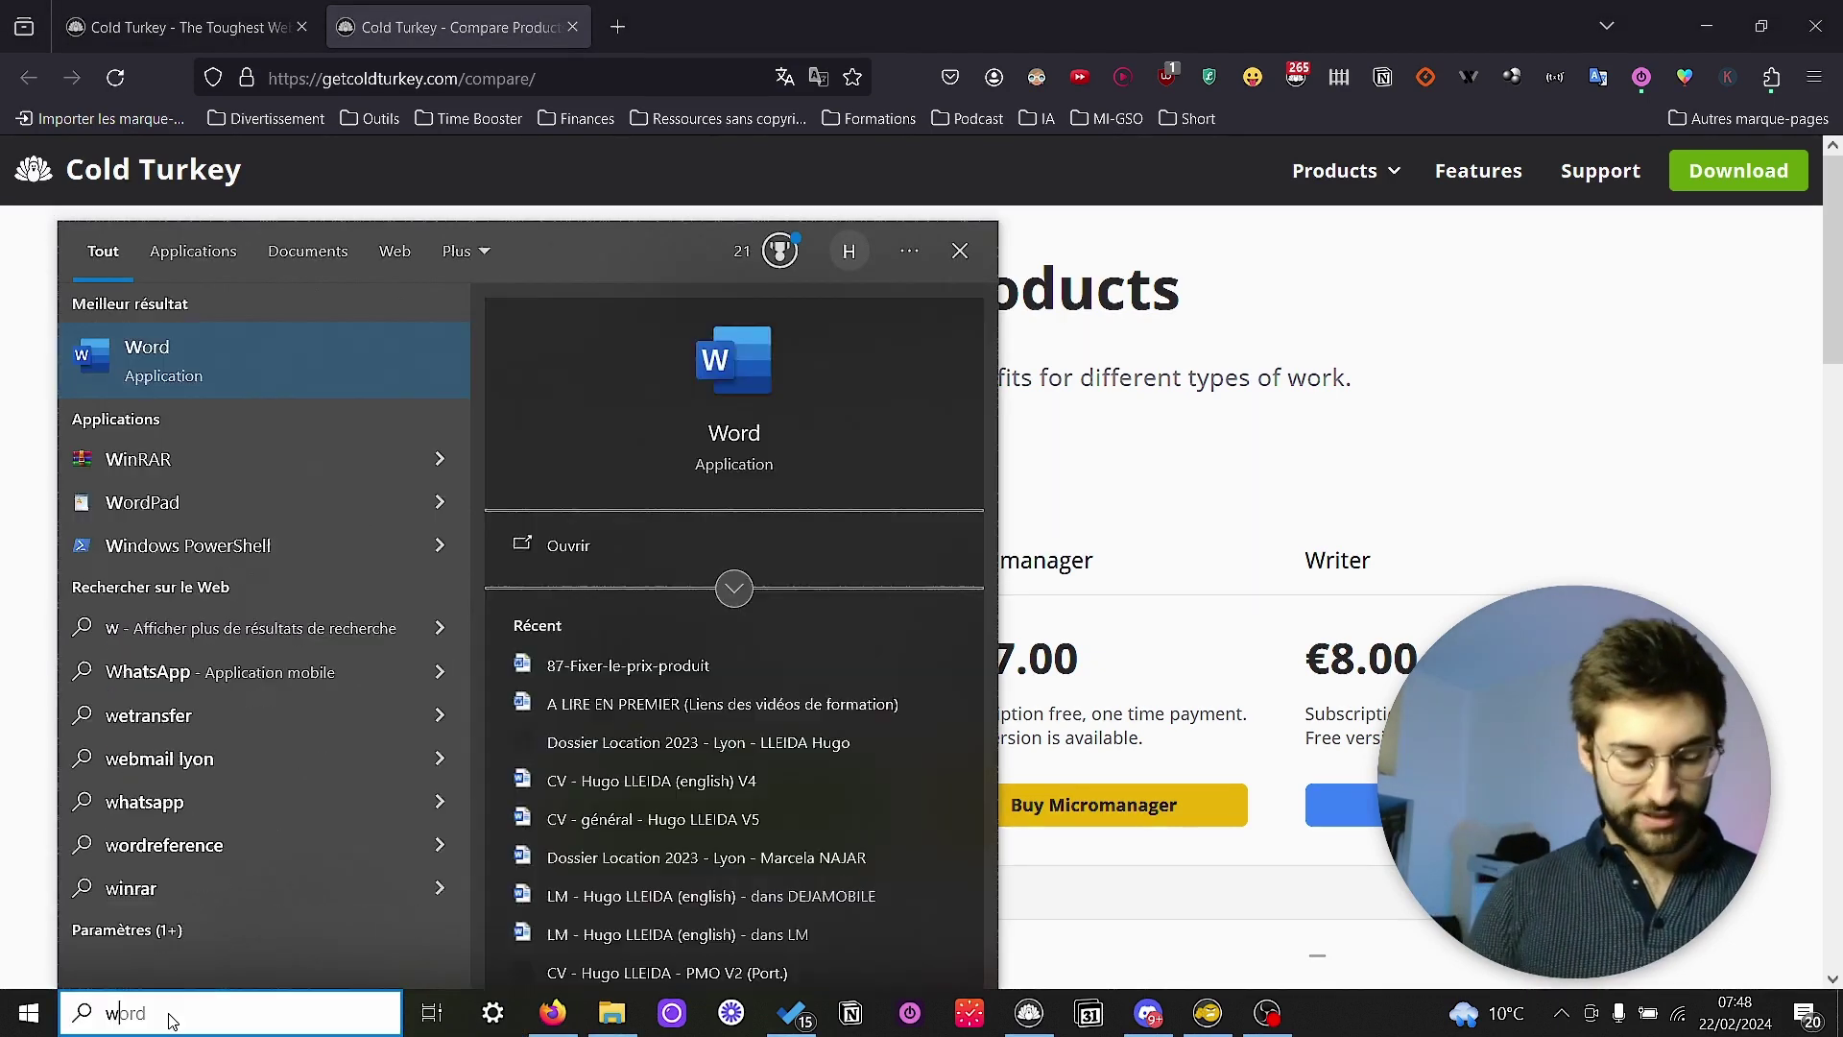
type("writer")
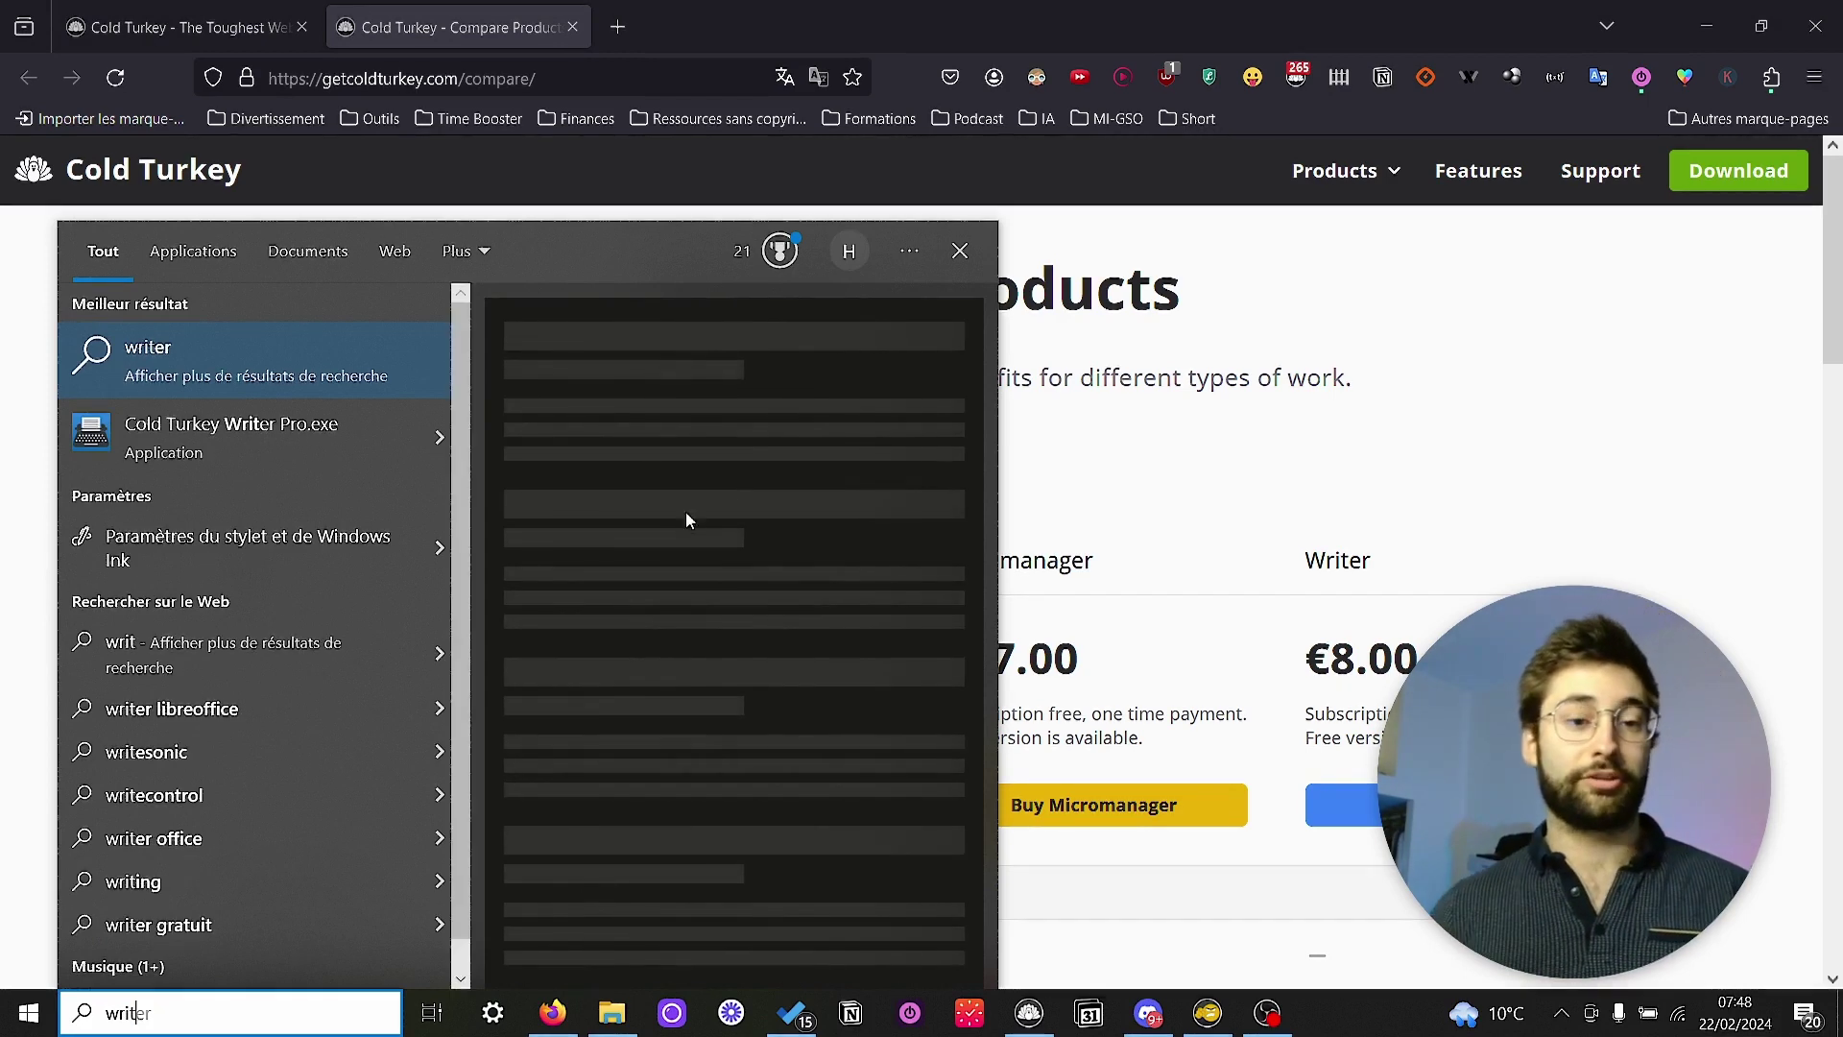
left_click(278, 451)
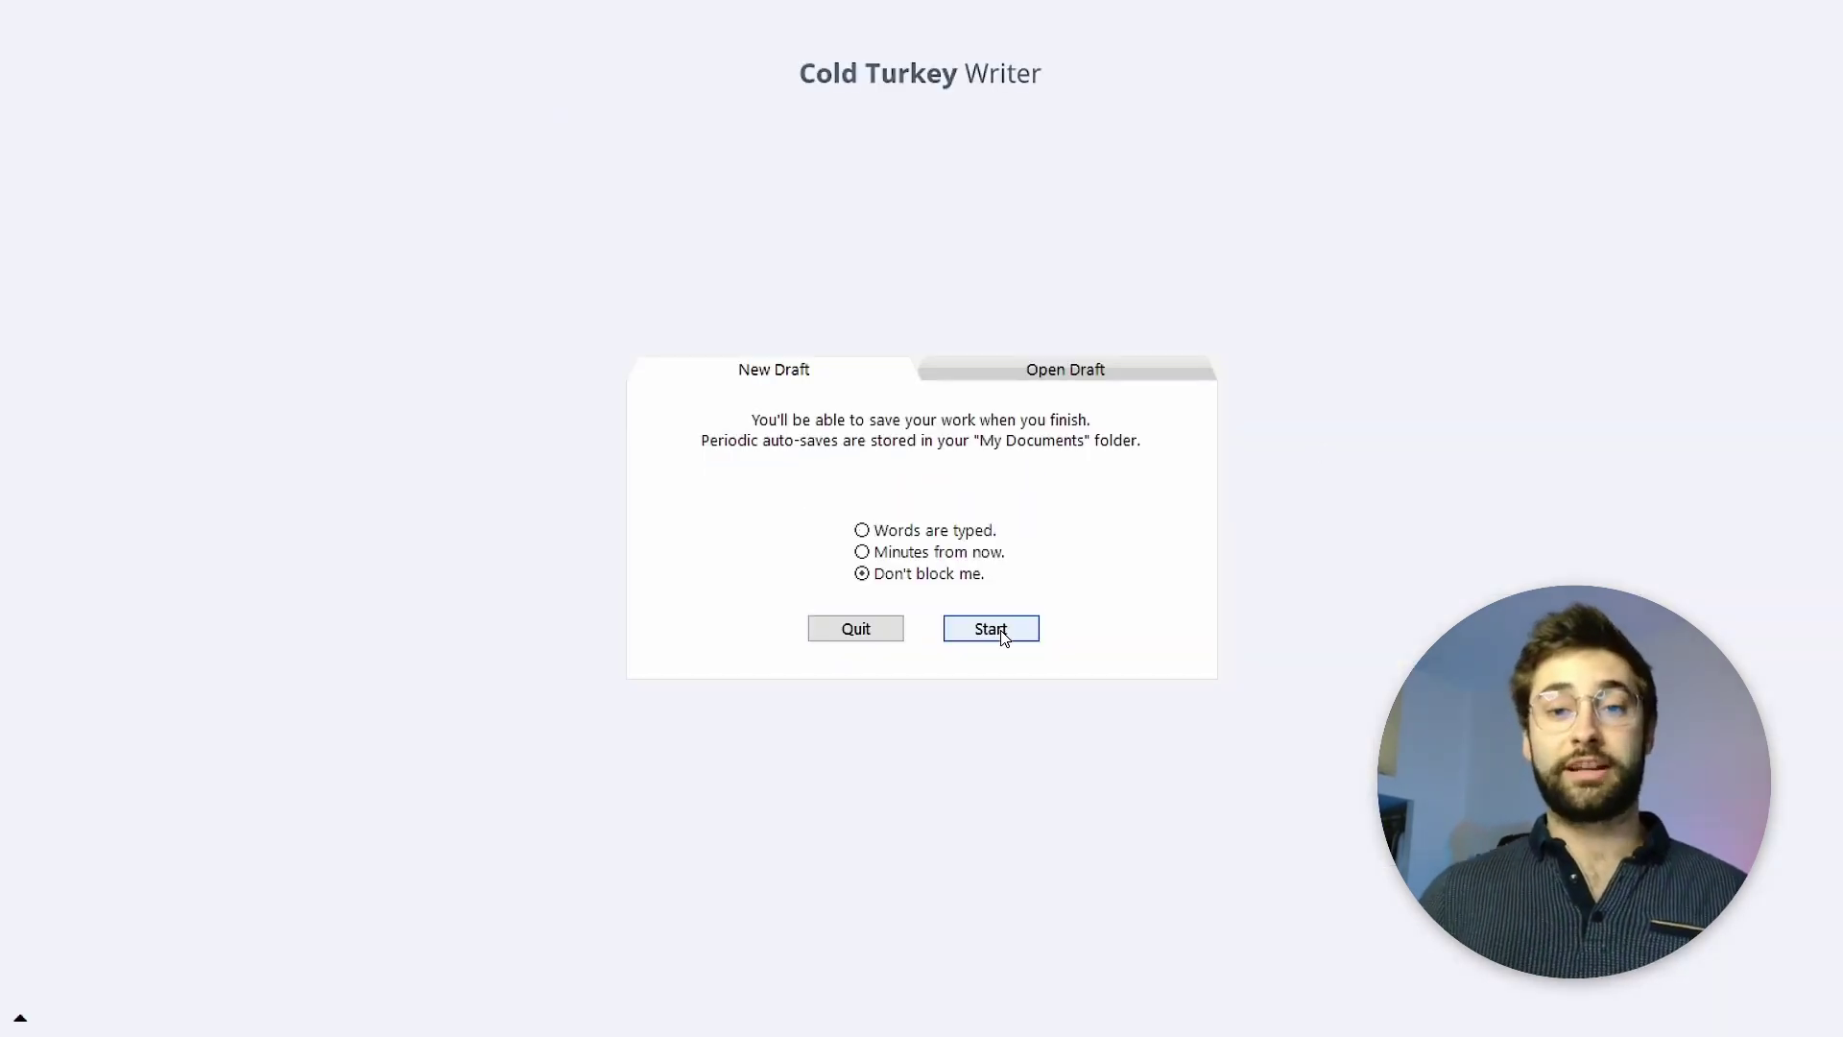
Start a new draft with the "Don't block me" option and write "gfsffzerfsfzeze" in it
left_click(865, 536)
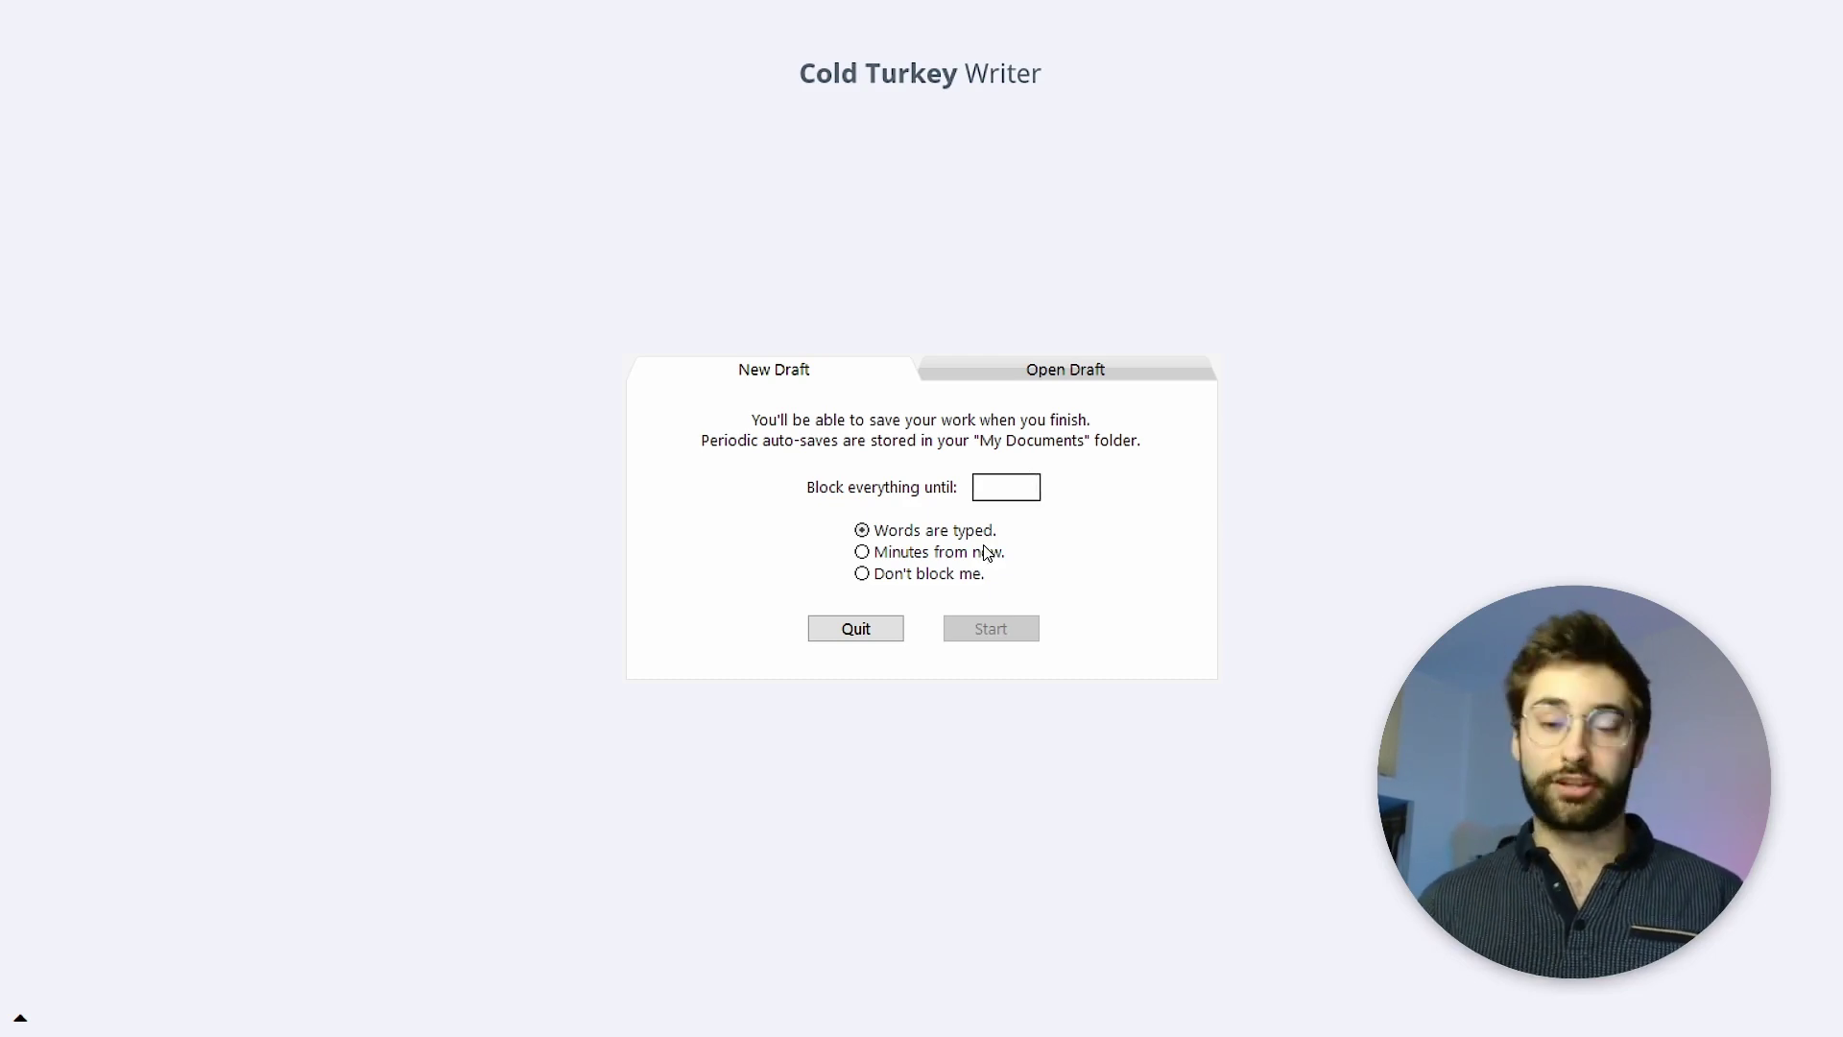
left_click(889, 576)
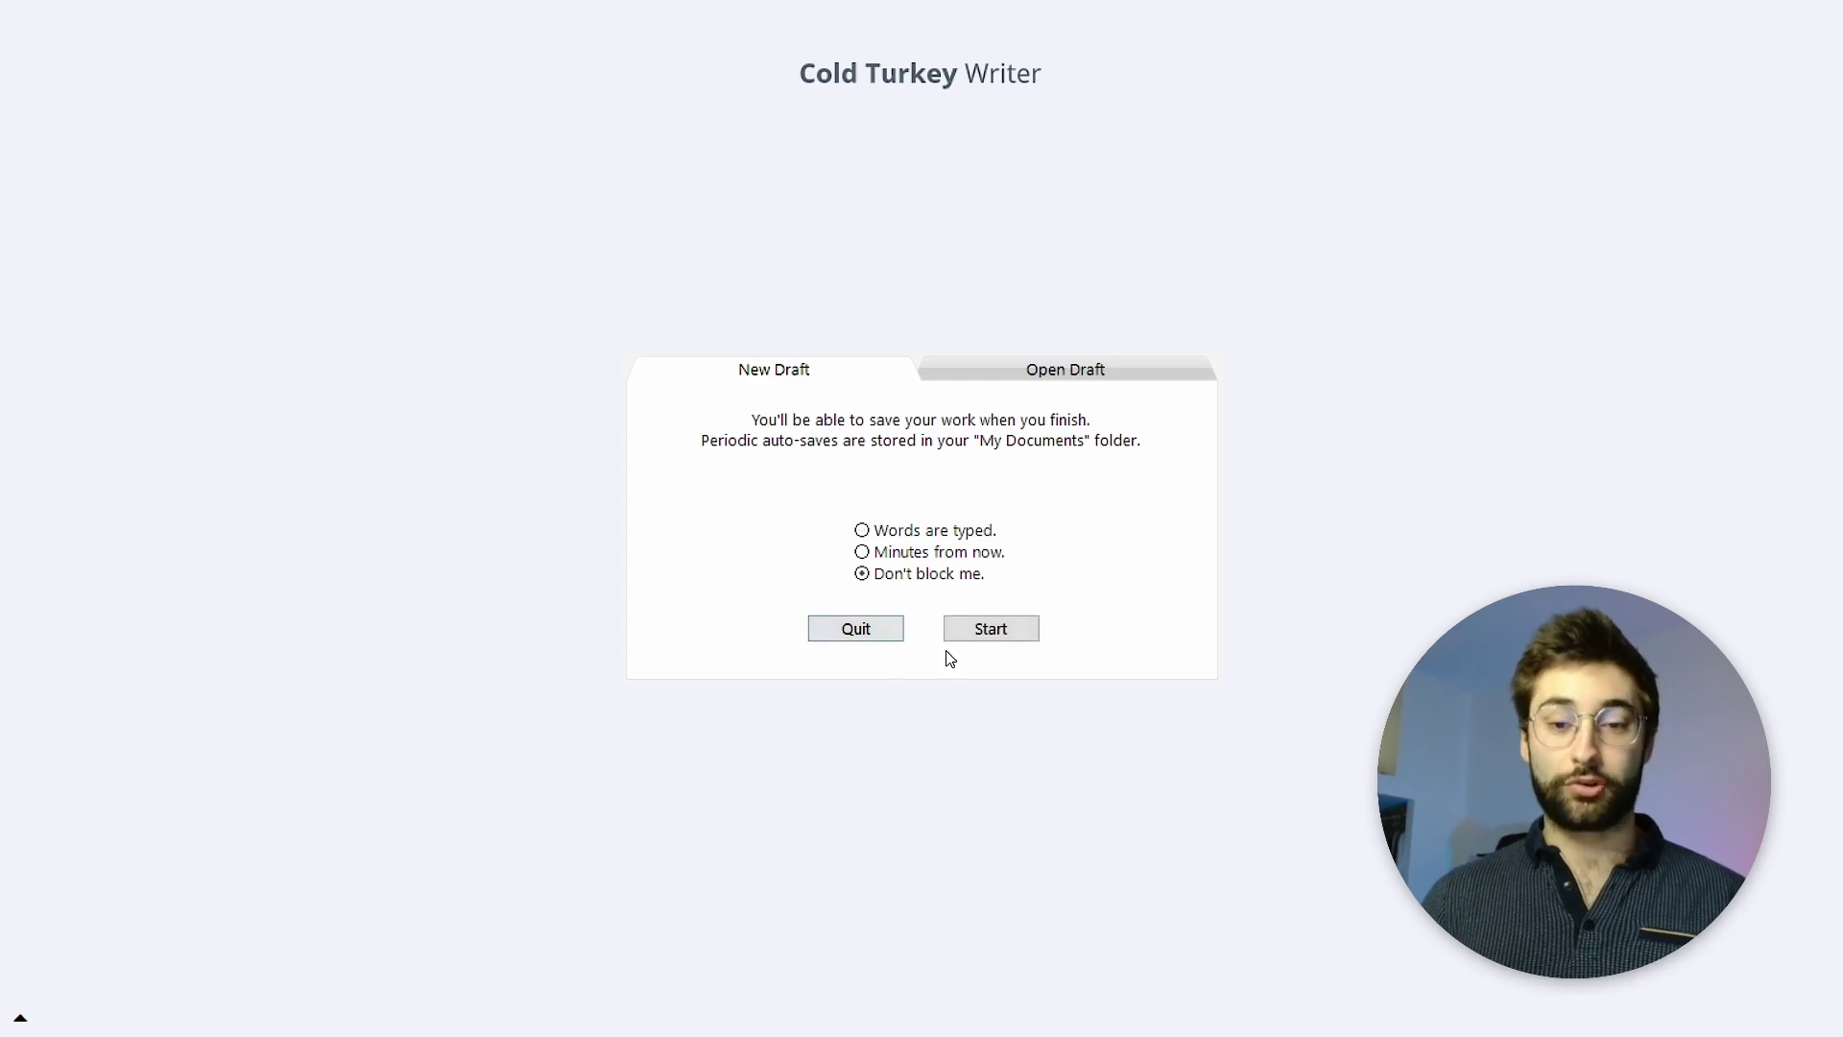
left_click(992, 626)
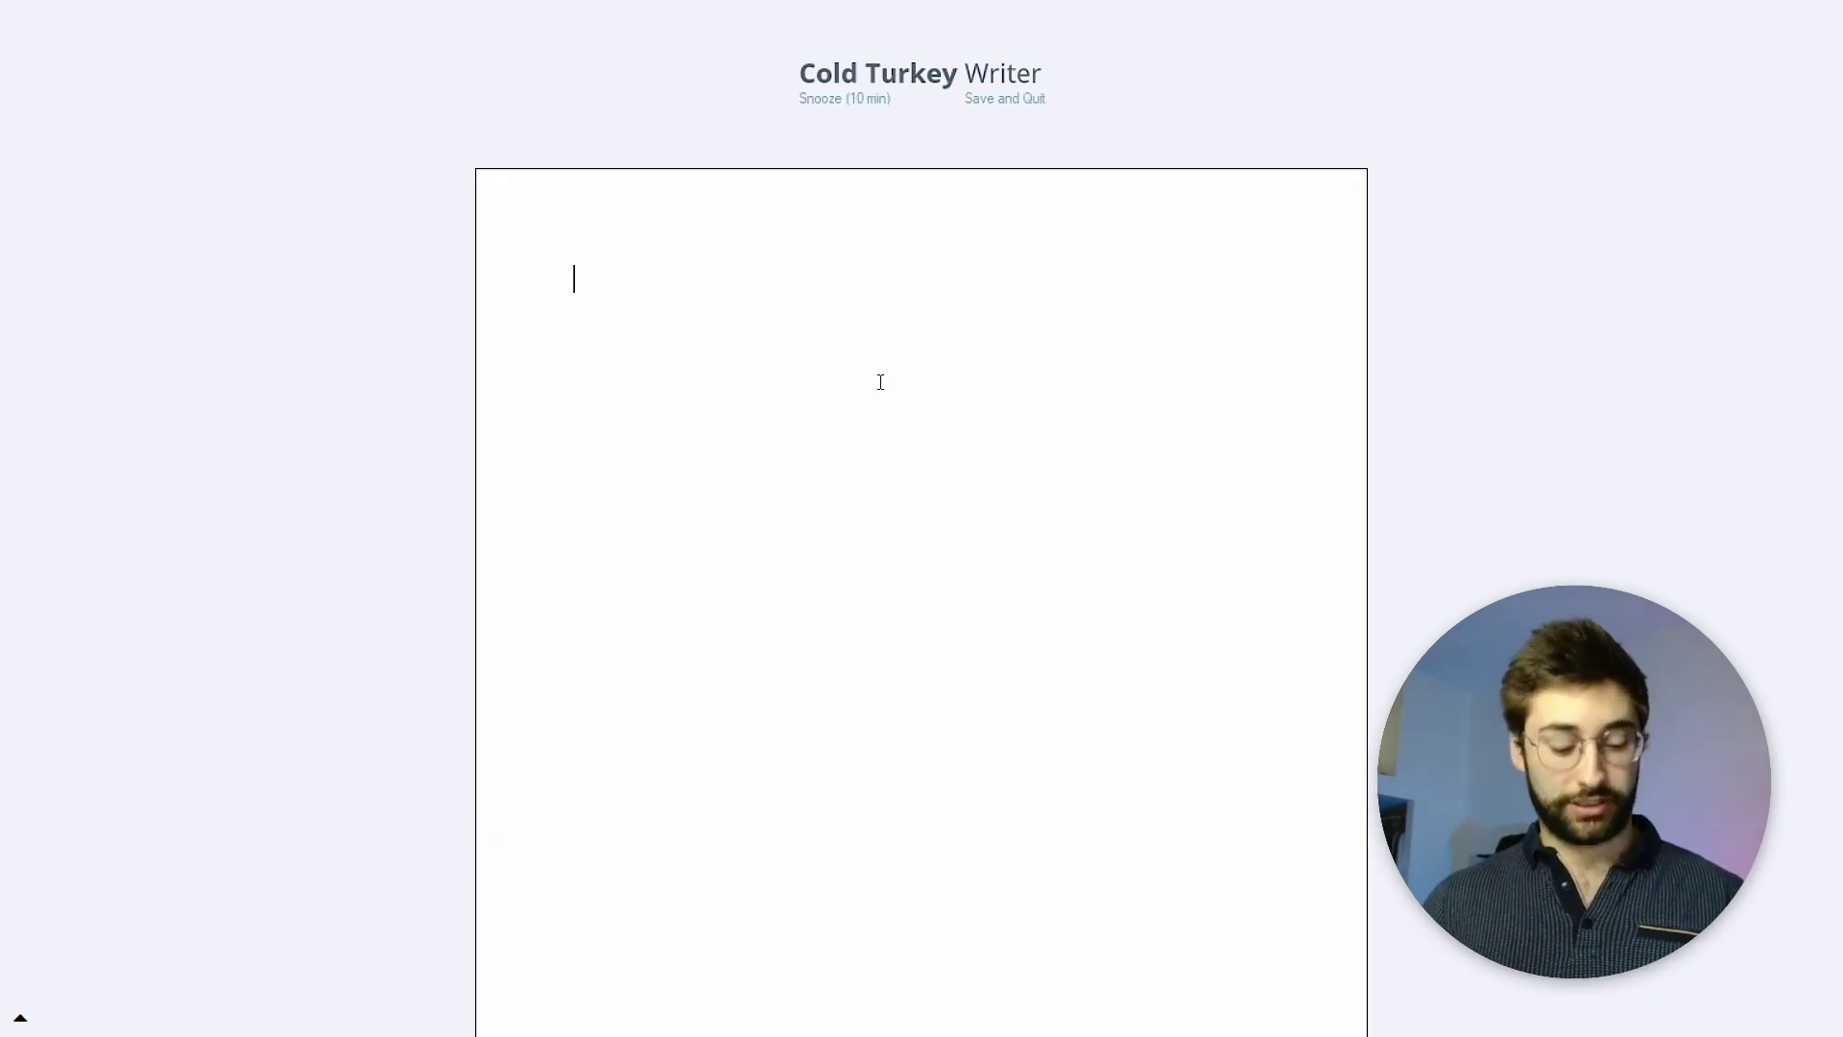
type("gfsffzerfsfzeze")
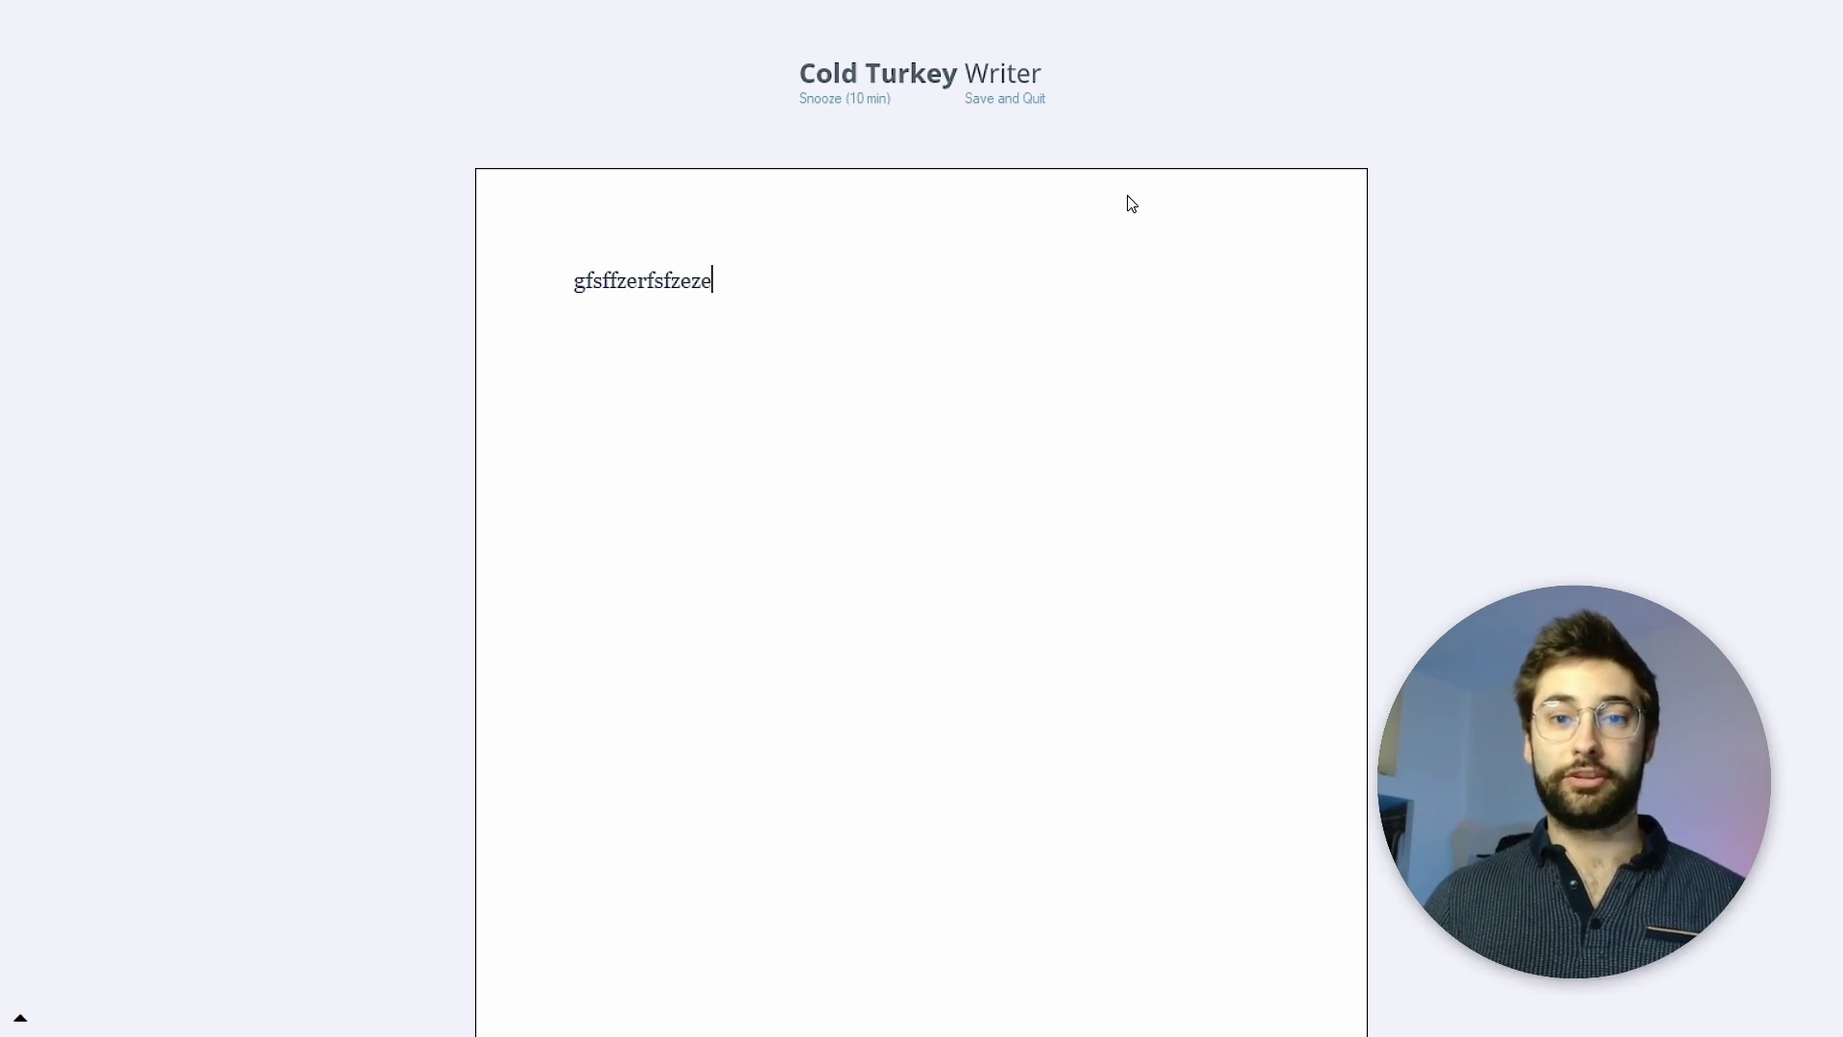
Save the draft as "text" in the Téléchargements folder and quit Cold Turkey Writer
left_click(1018, 102)
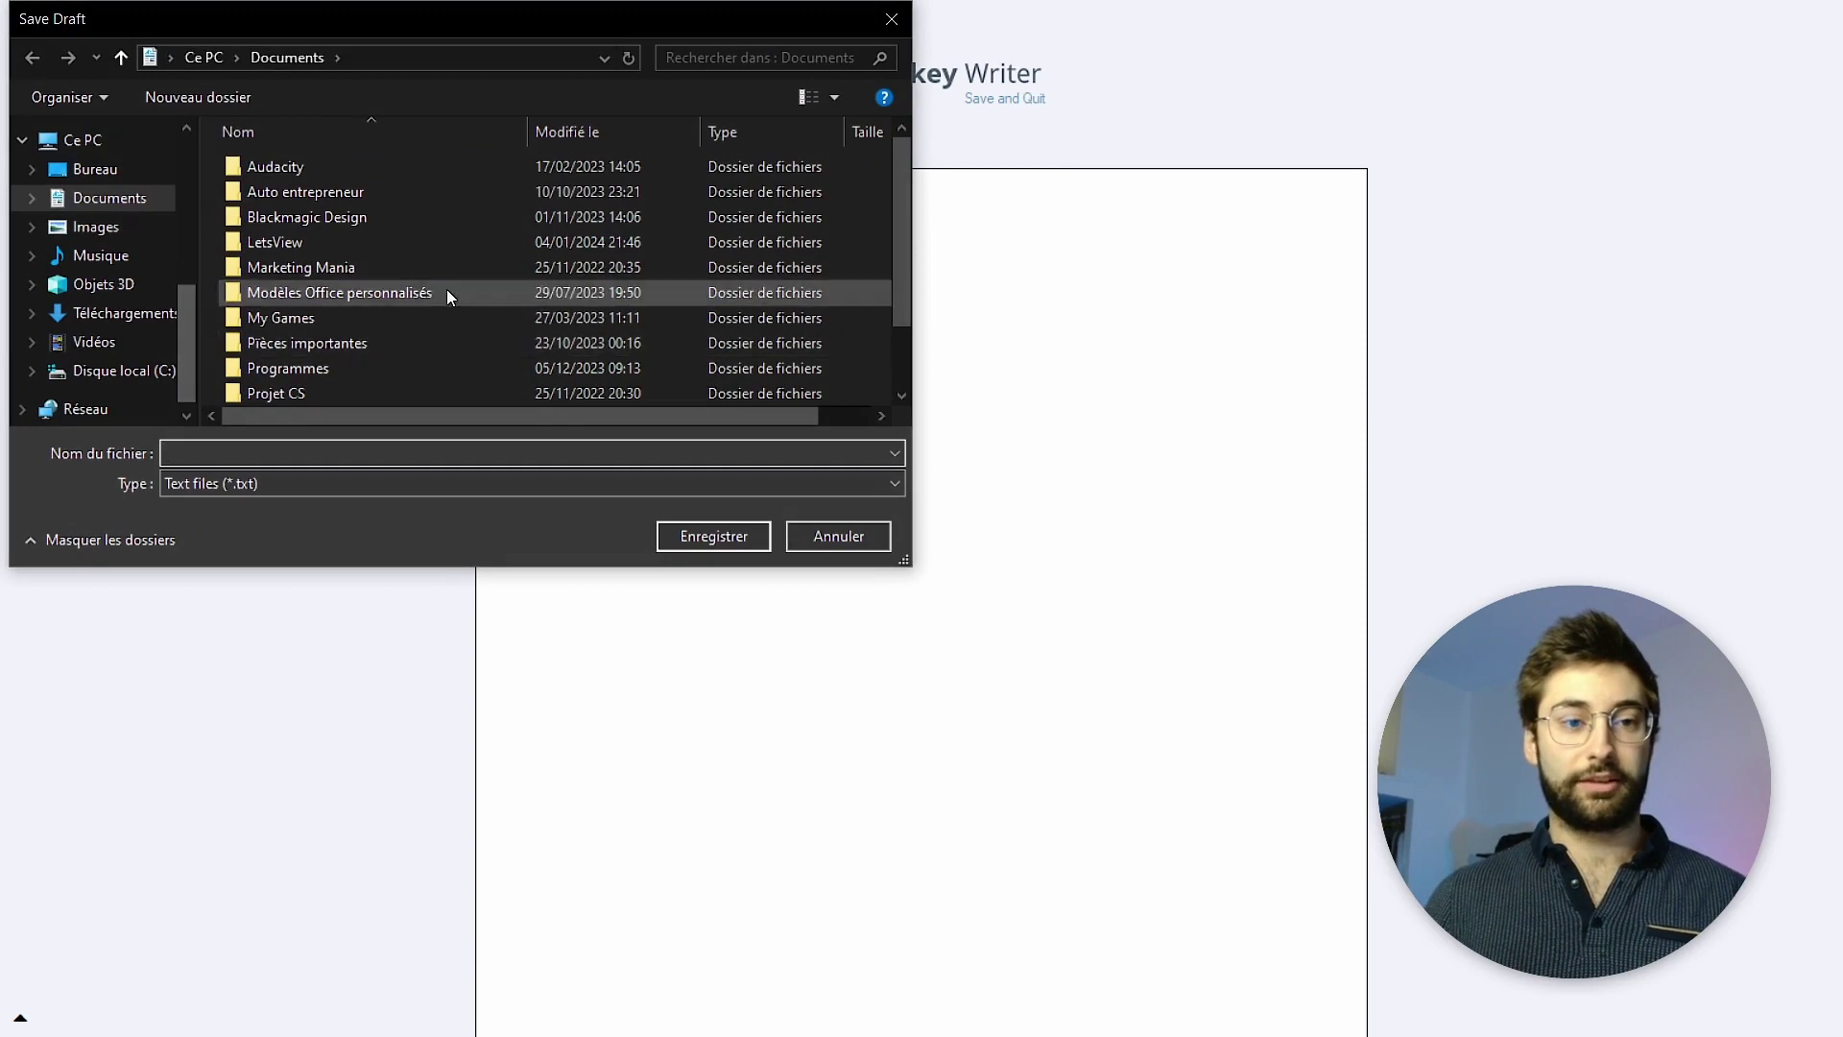
left_click_drag(182, 342, 205, 164)
left_click(111, 207)
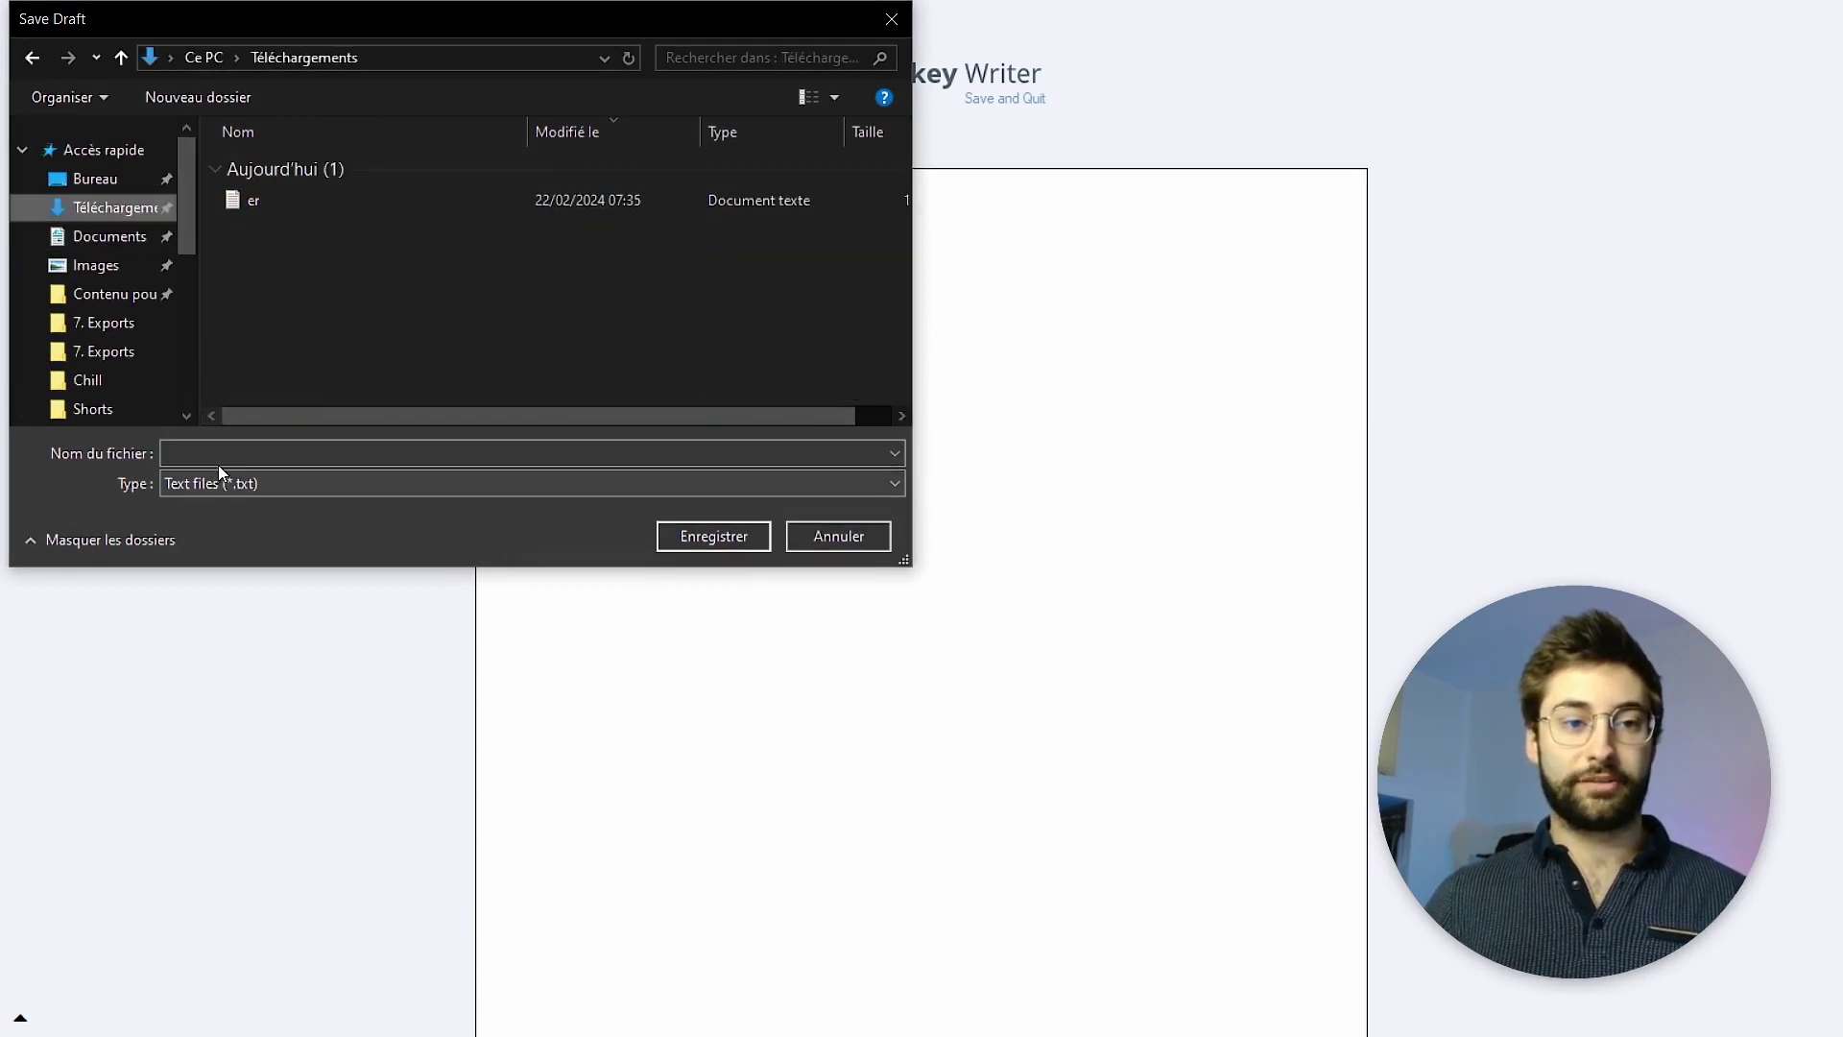
type("text")
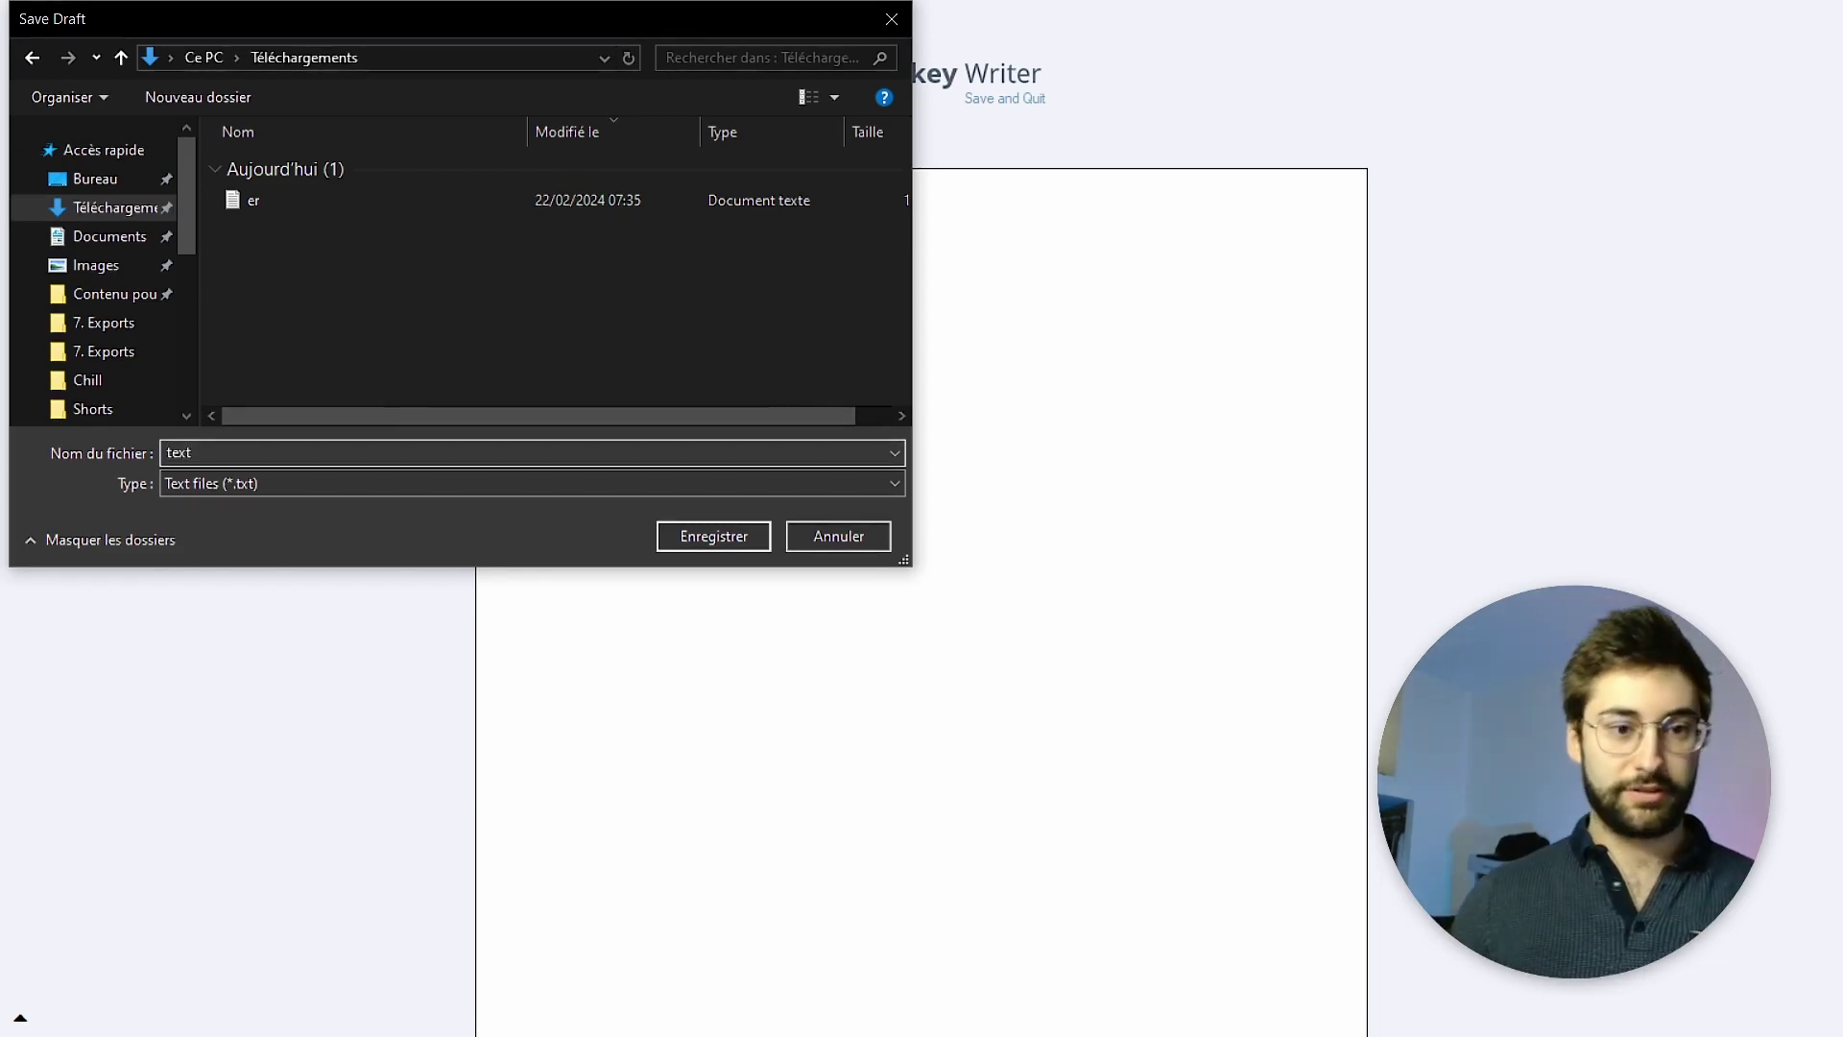
left_click(752, 537)
left_click(1012, 592)
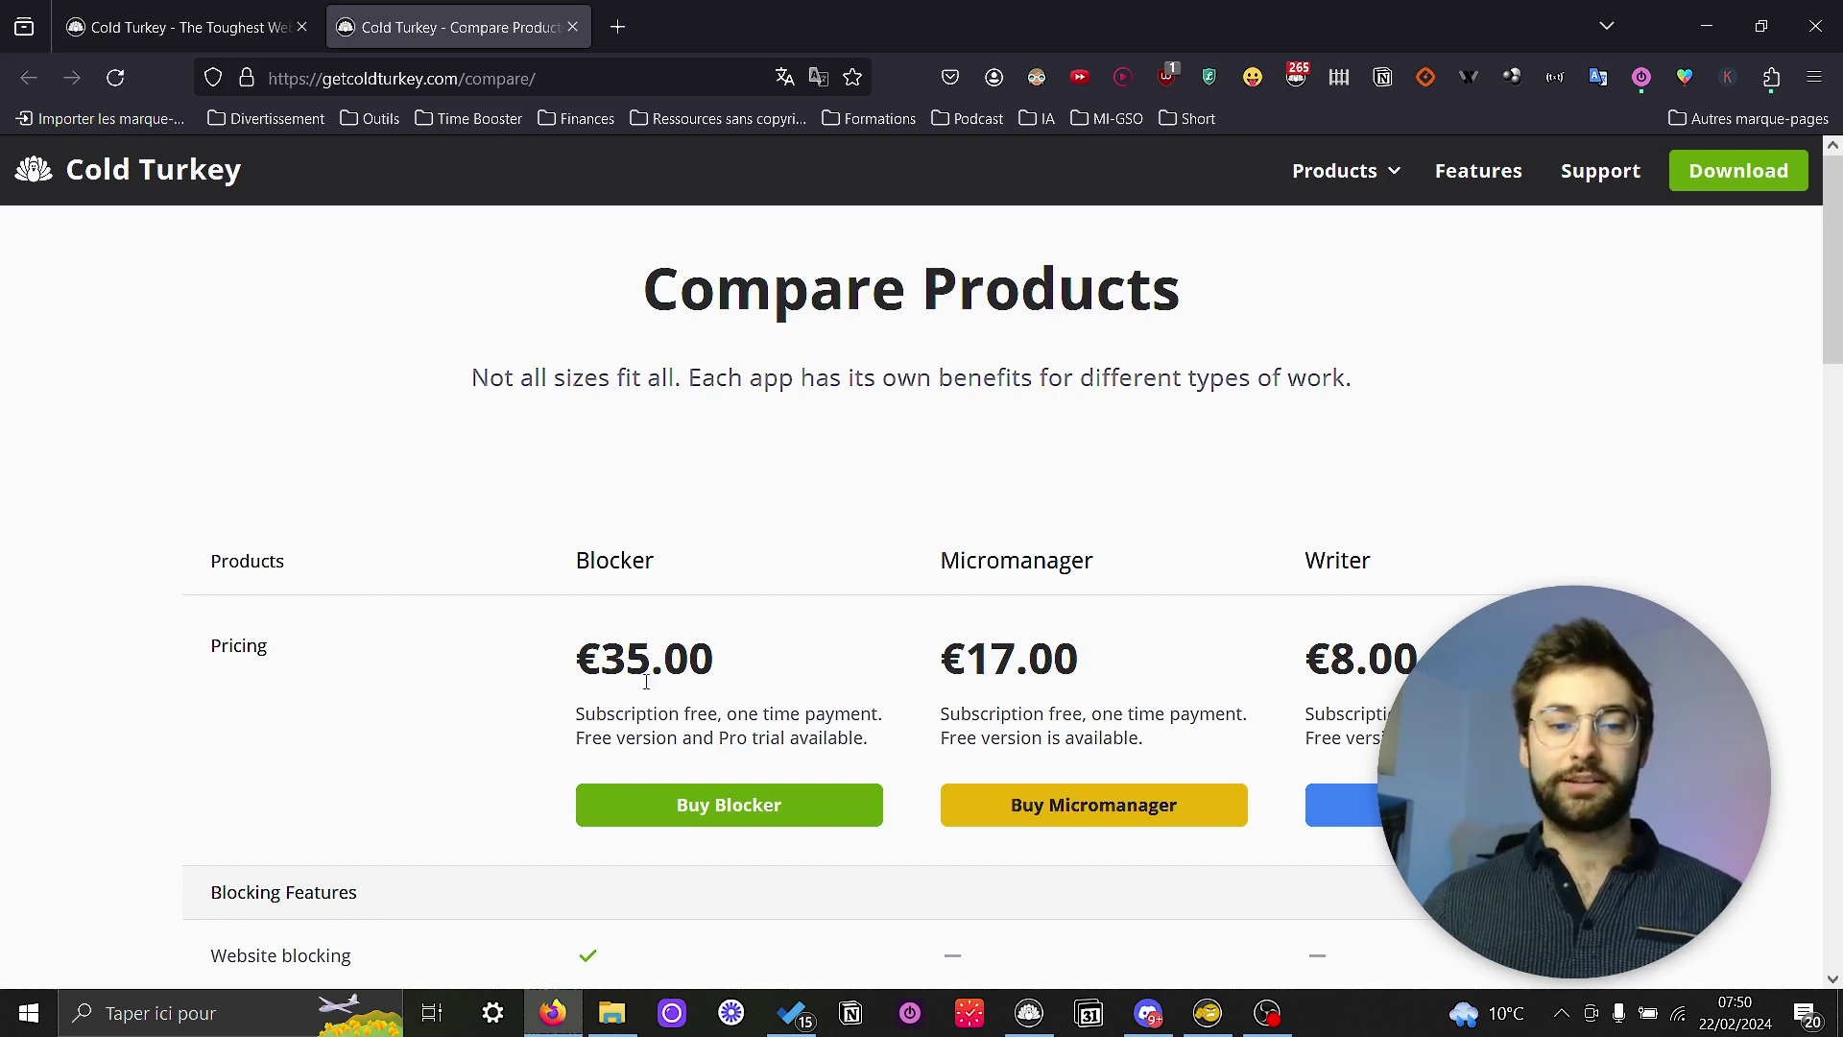
Switch to Cold Turkey Blocker and review the active blocks, upcoming blocks and summary of today's blocks
scroll(646, 682, "down", 2)
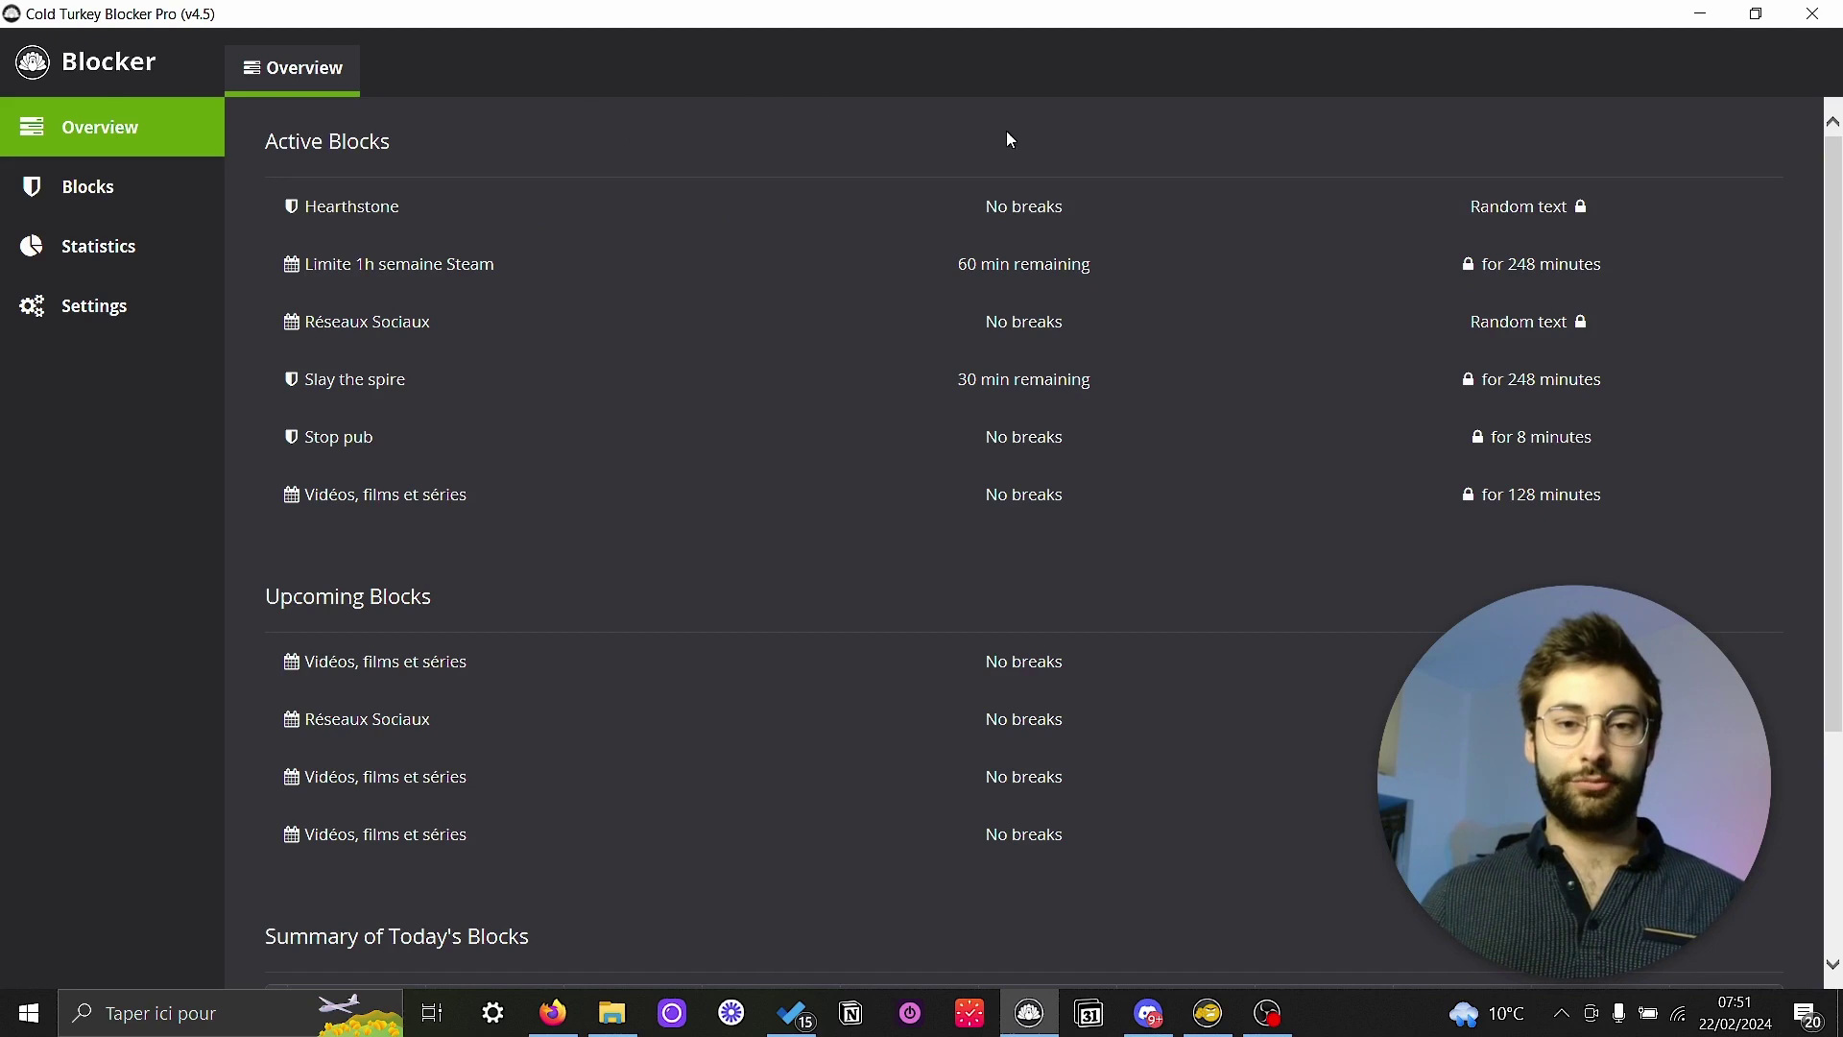
scroll(979, 419, "down", 3)
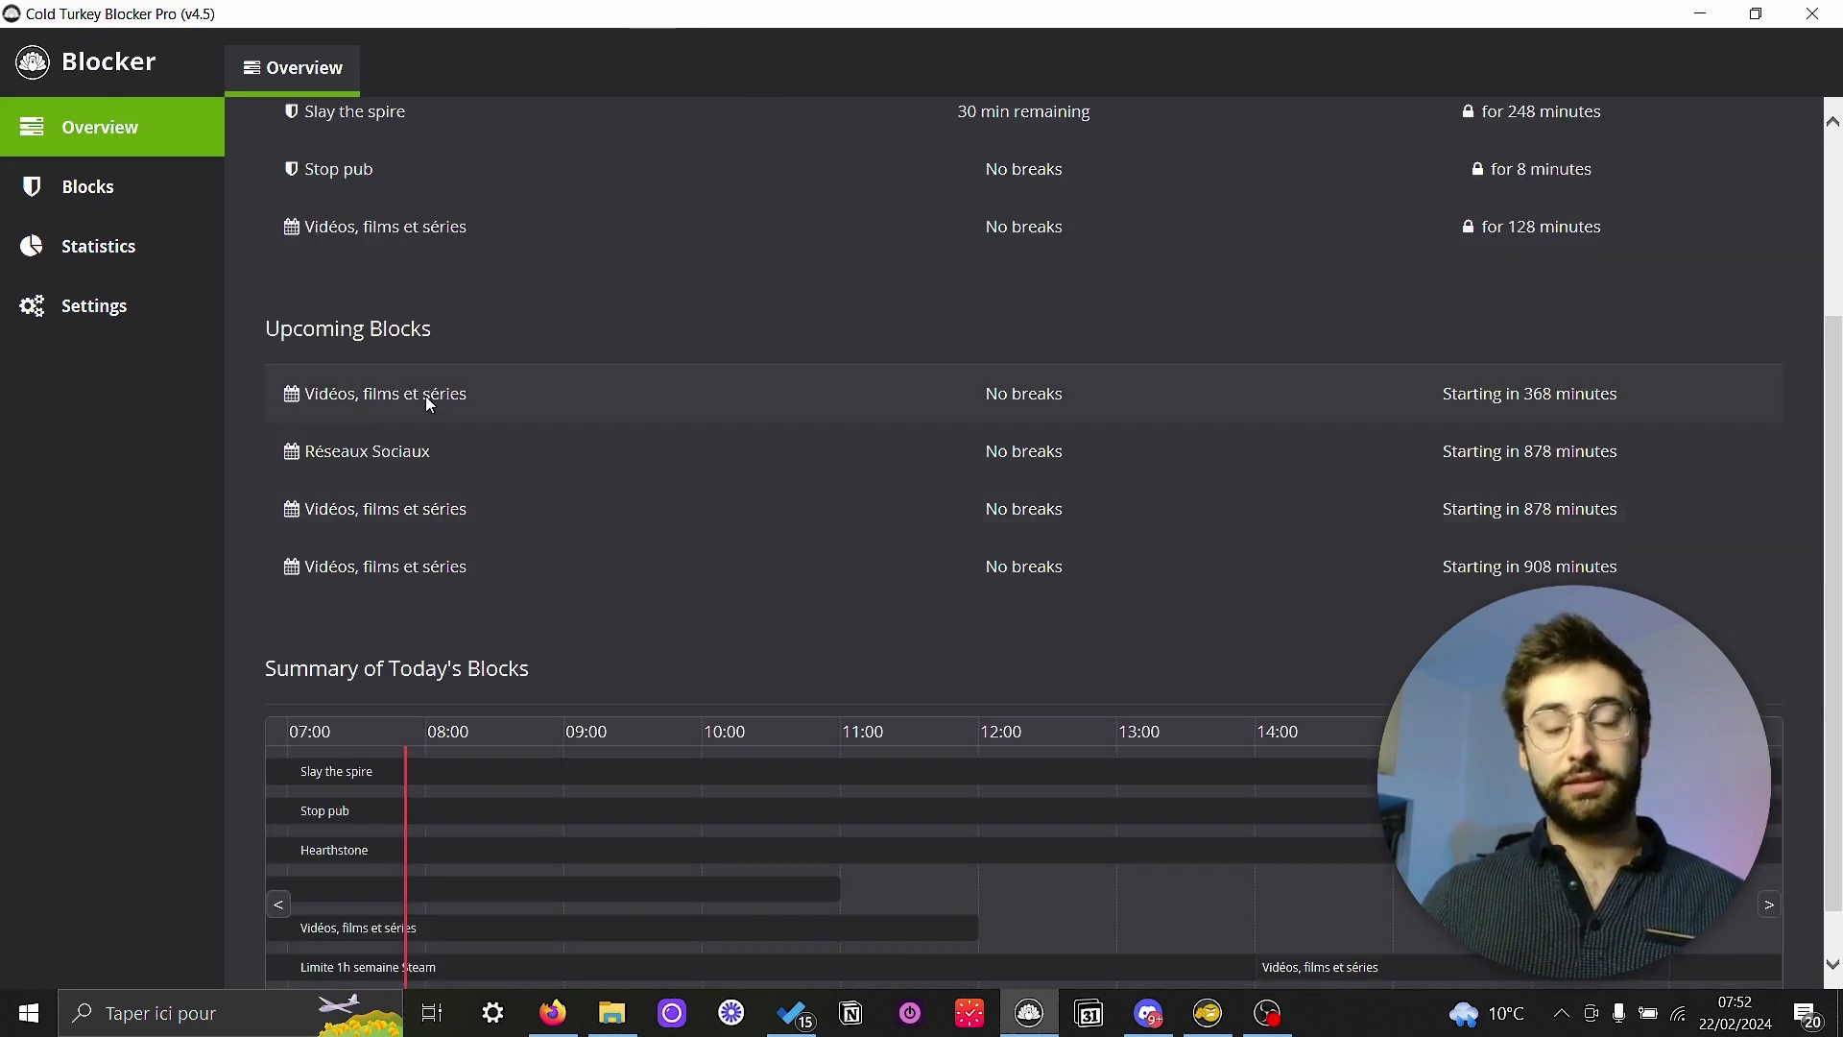
scroll(428, 398, "down", 1)
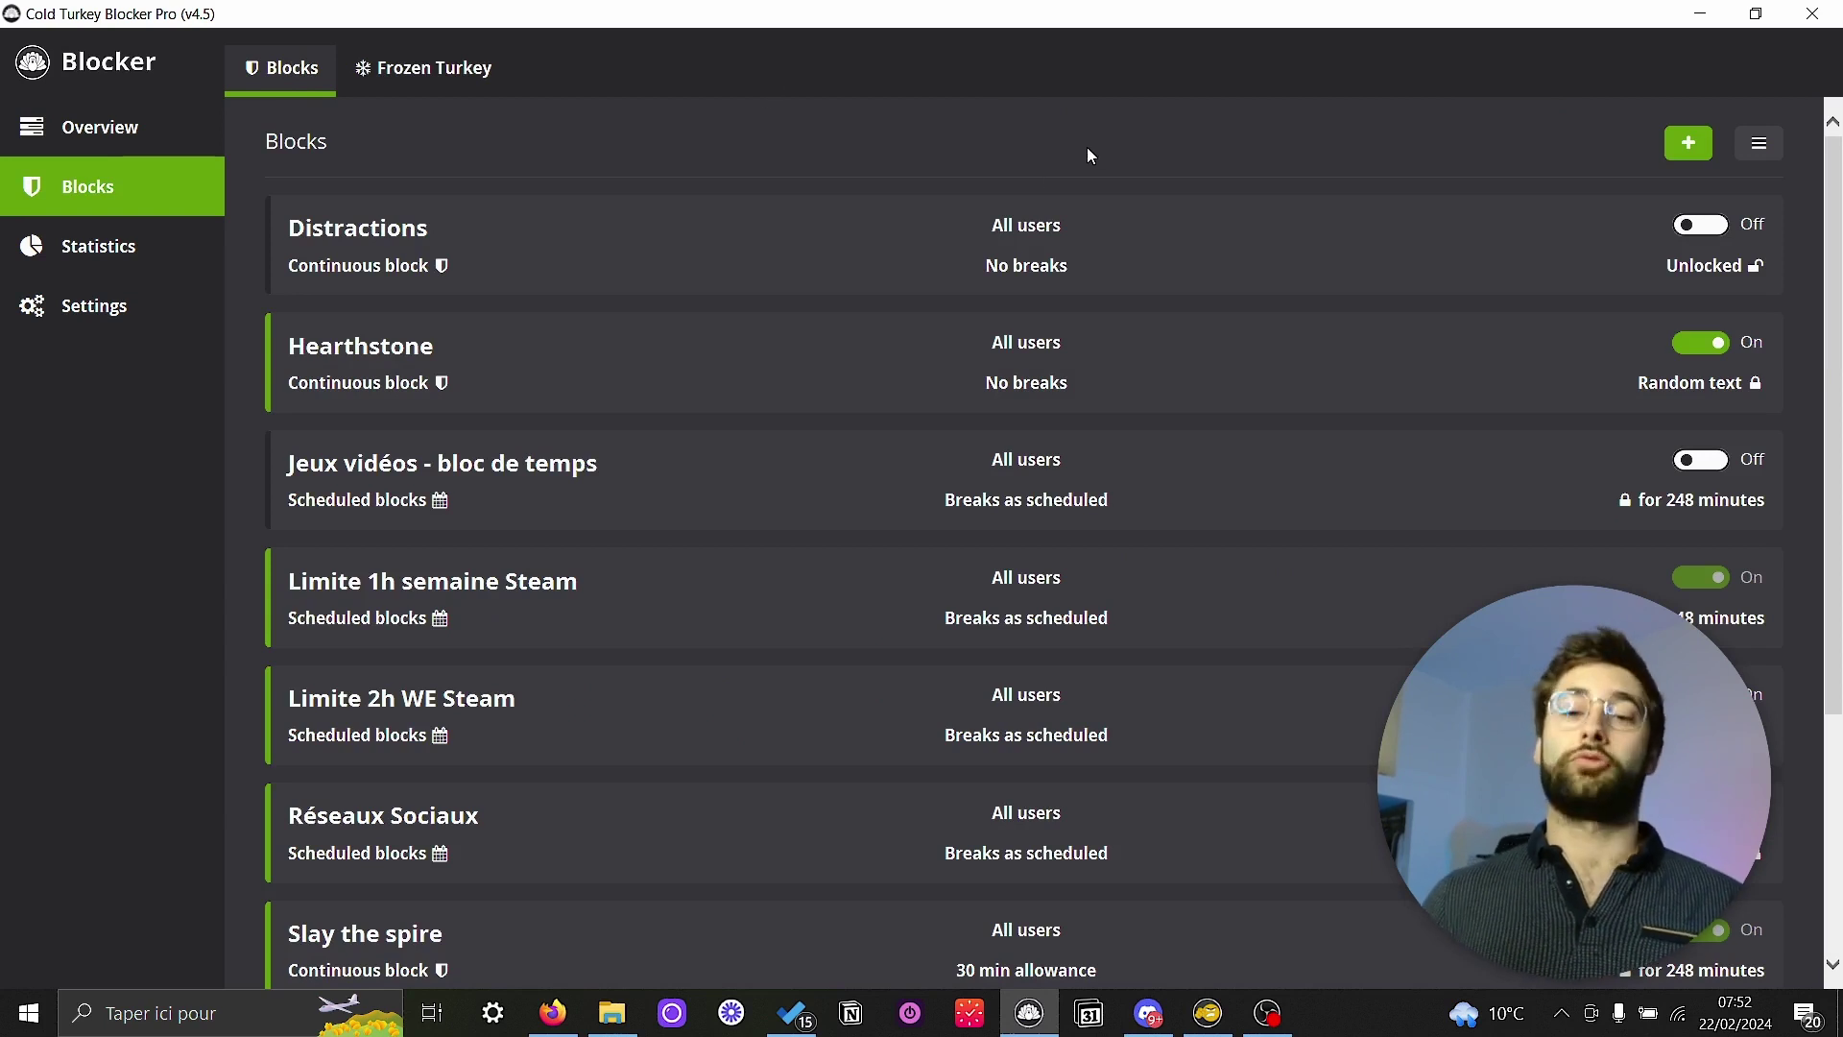
Unlock the Hearthstone block, review its websites, website exceptions and applications, and close it without saving
mouse_move(259, 376)
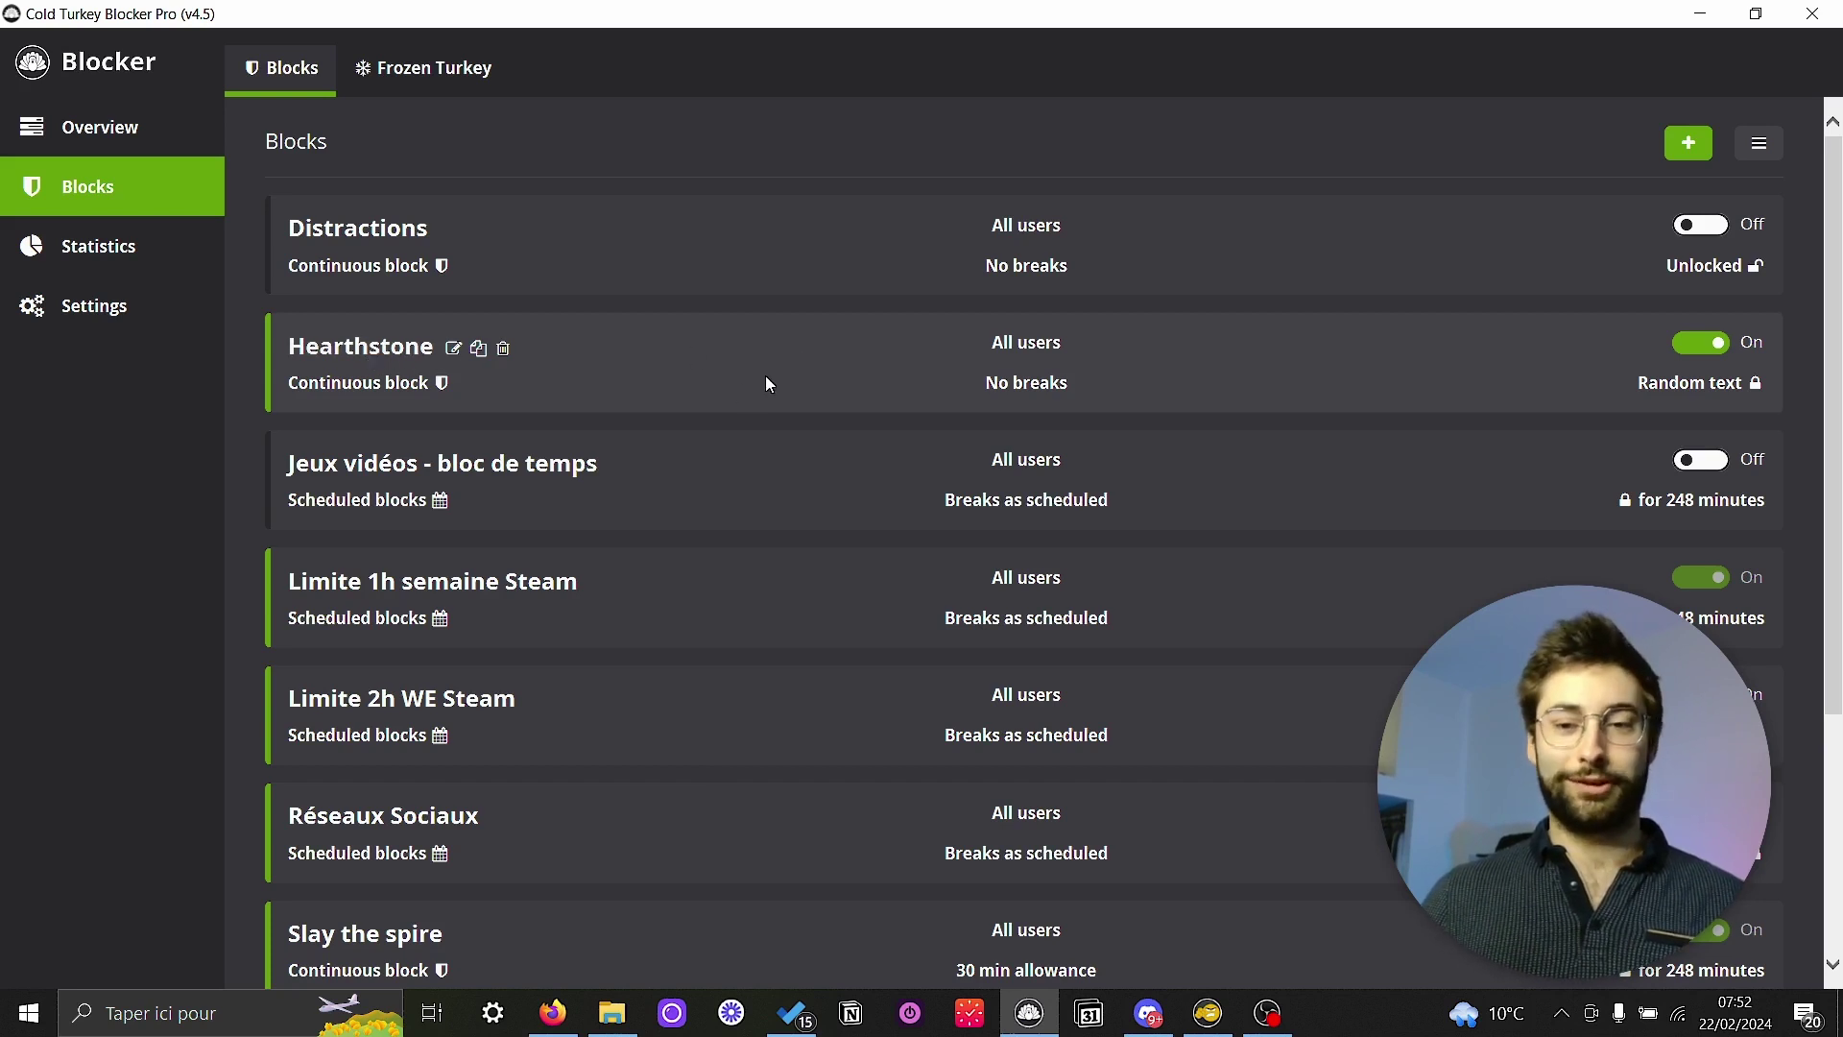
left_click(363, 348)
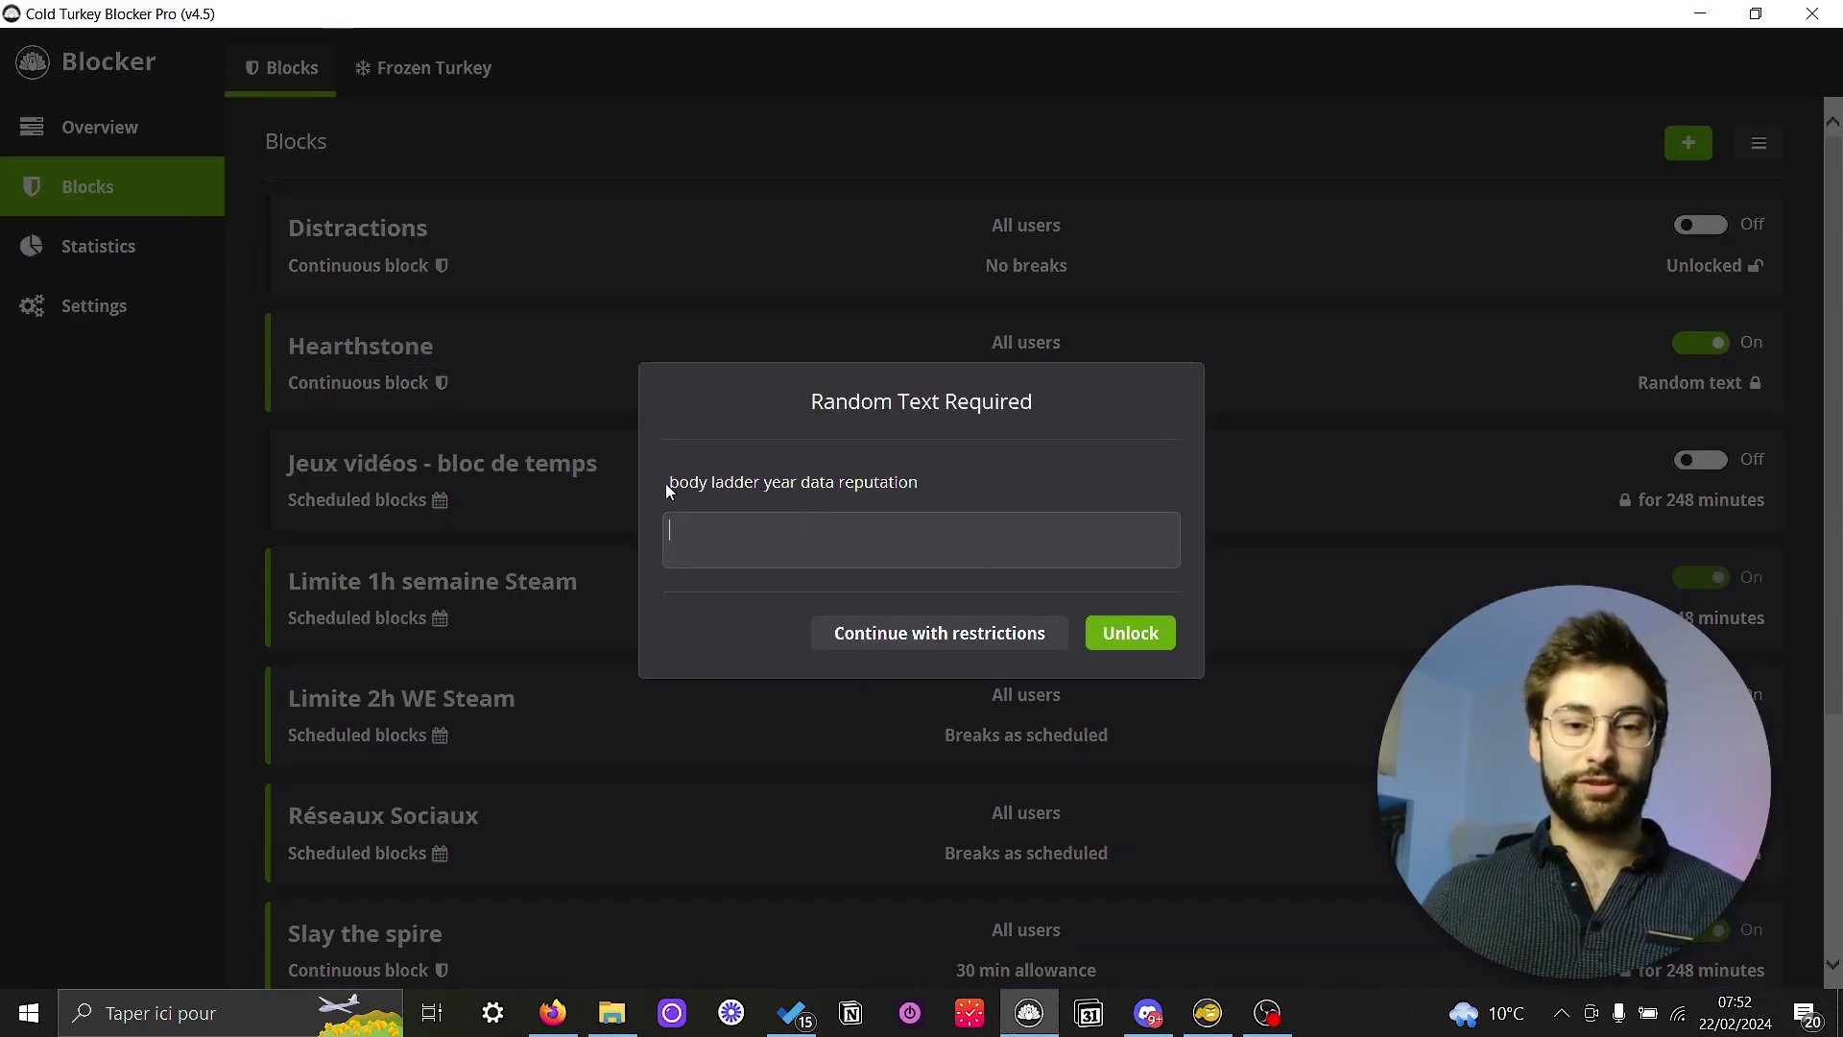
left_click(1141, 648)
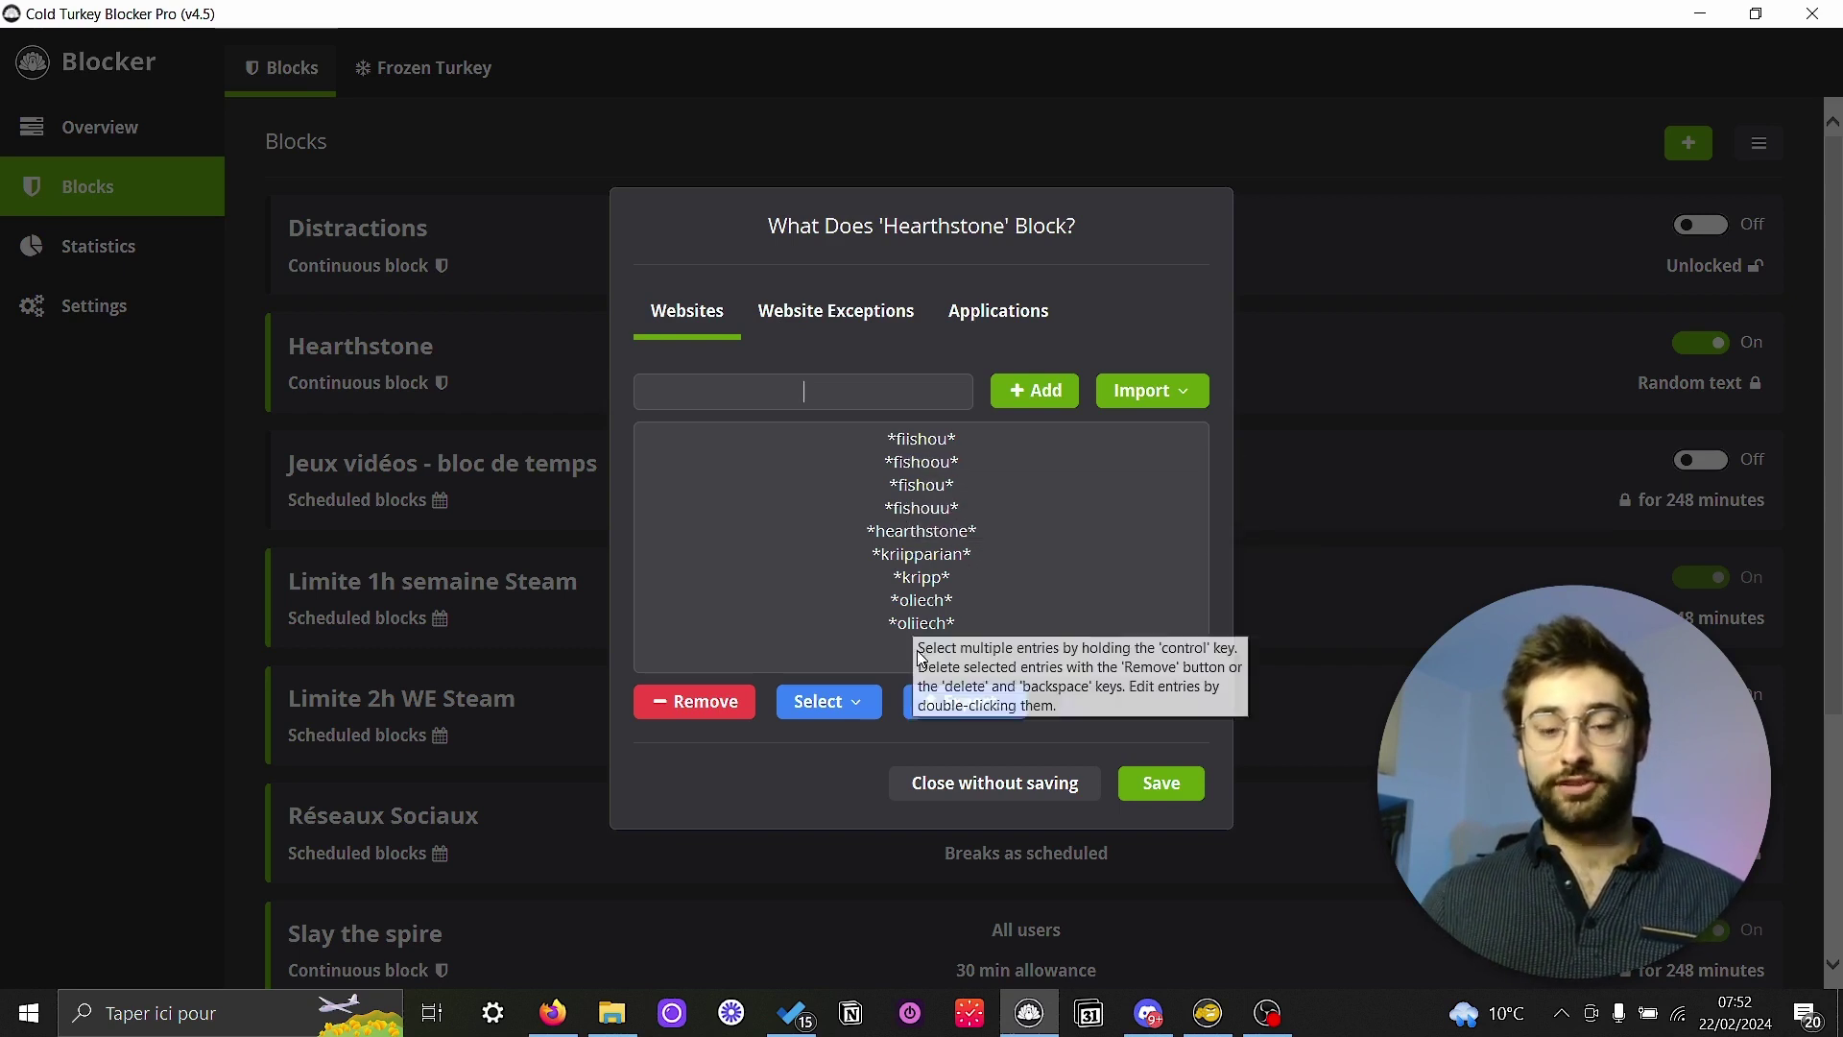
left_click(833, 311)
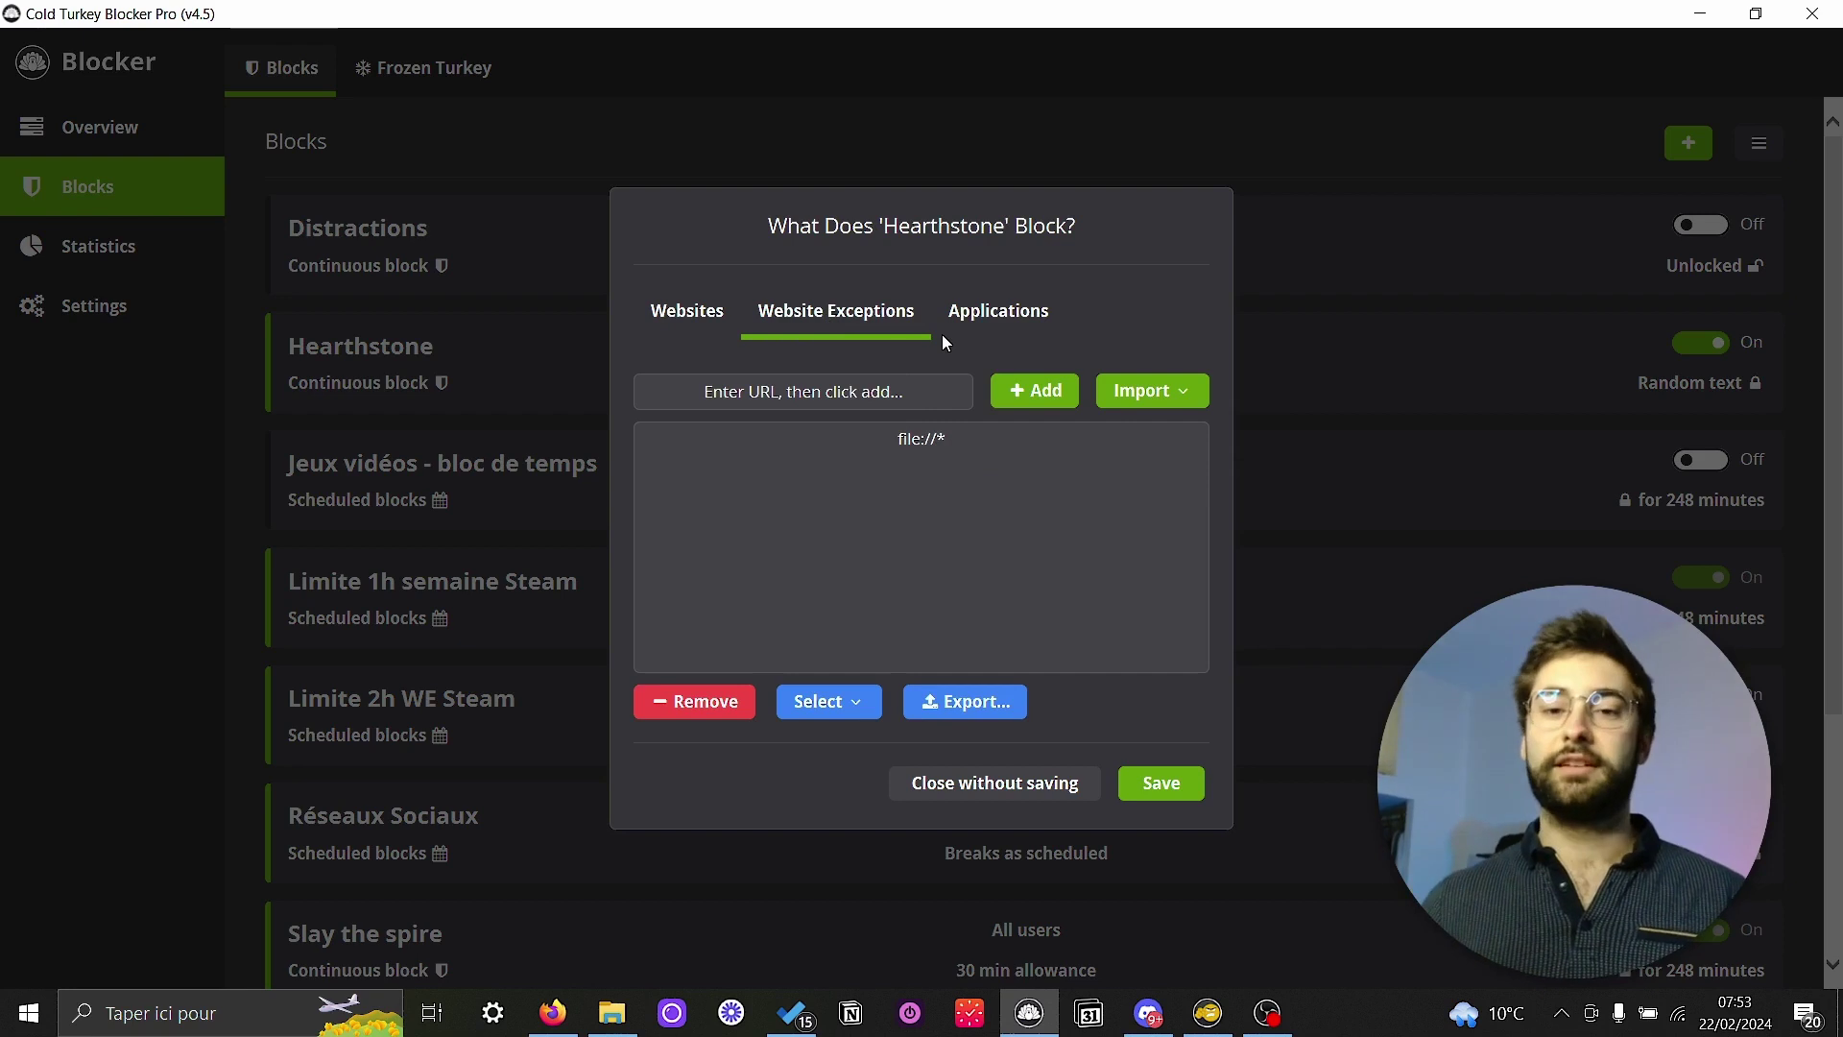
left_click(998, 311)
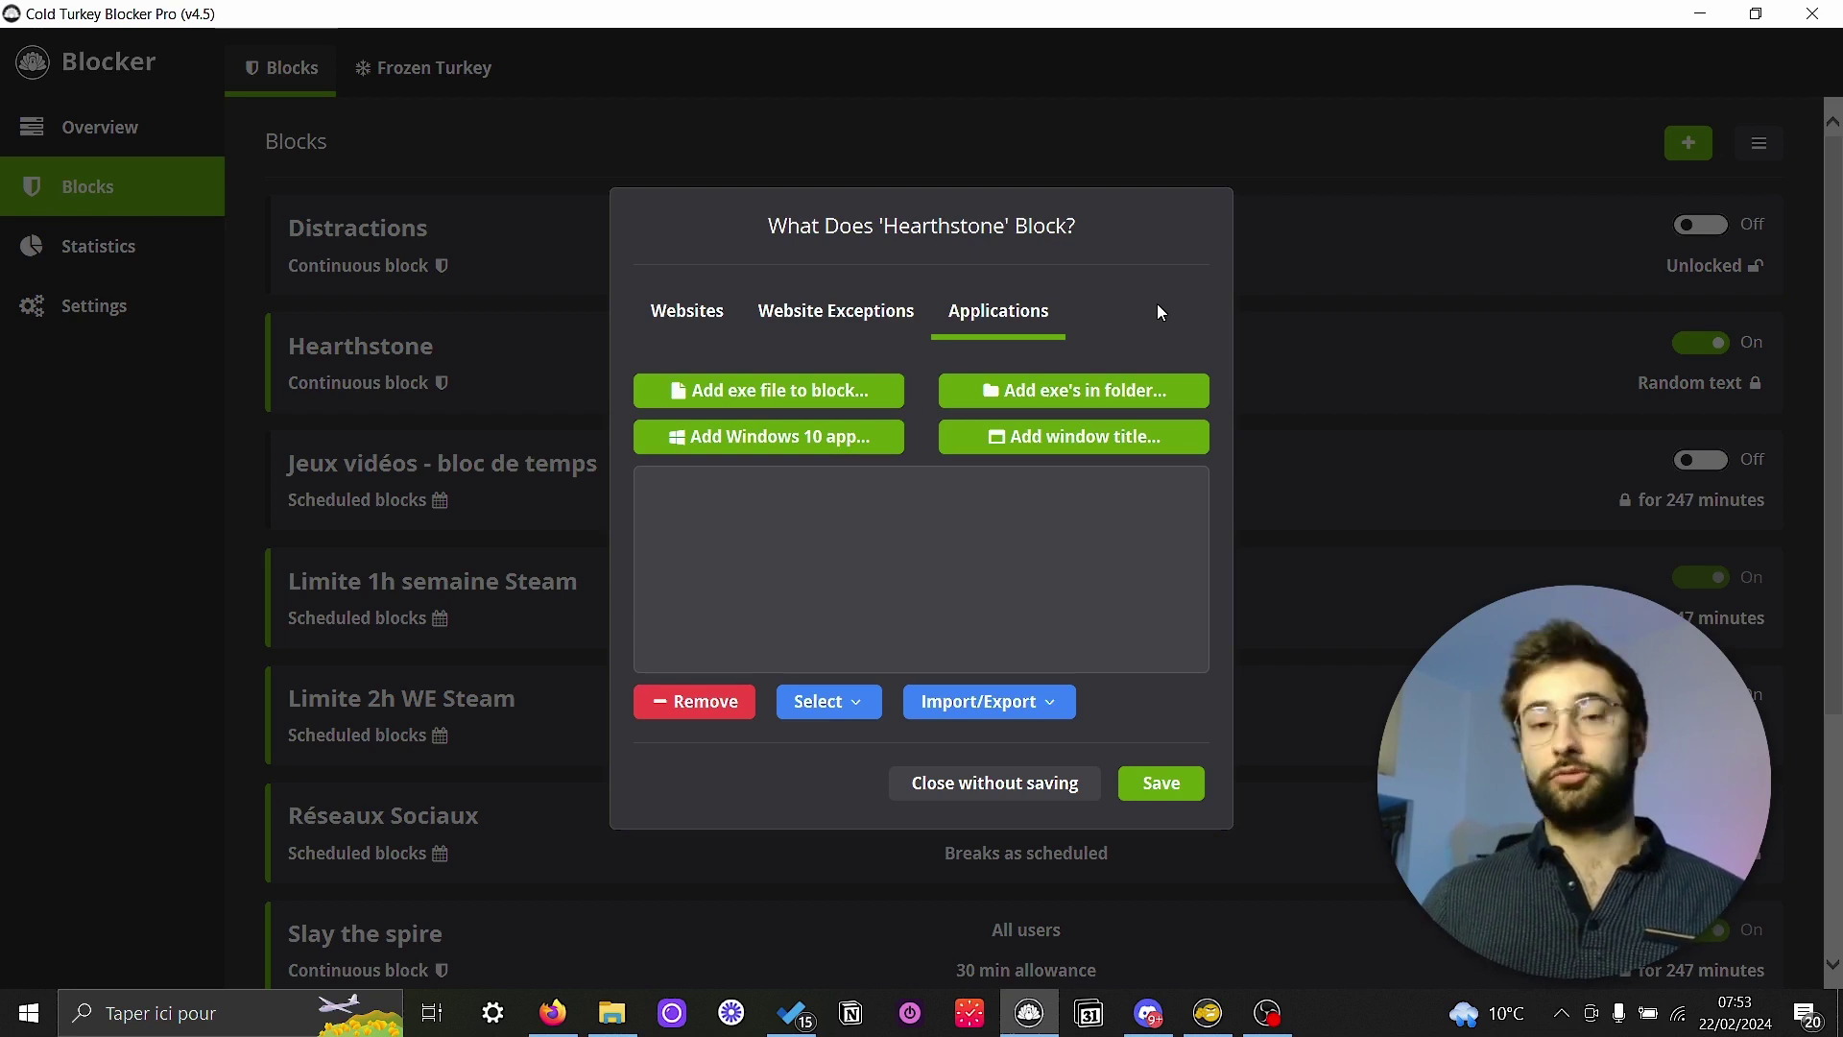
left_click(1017, 787)
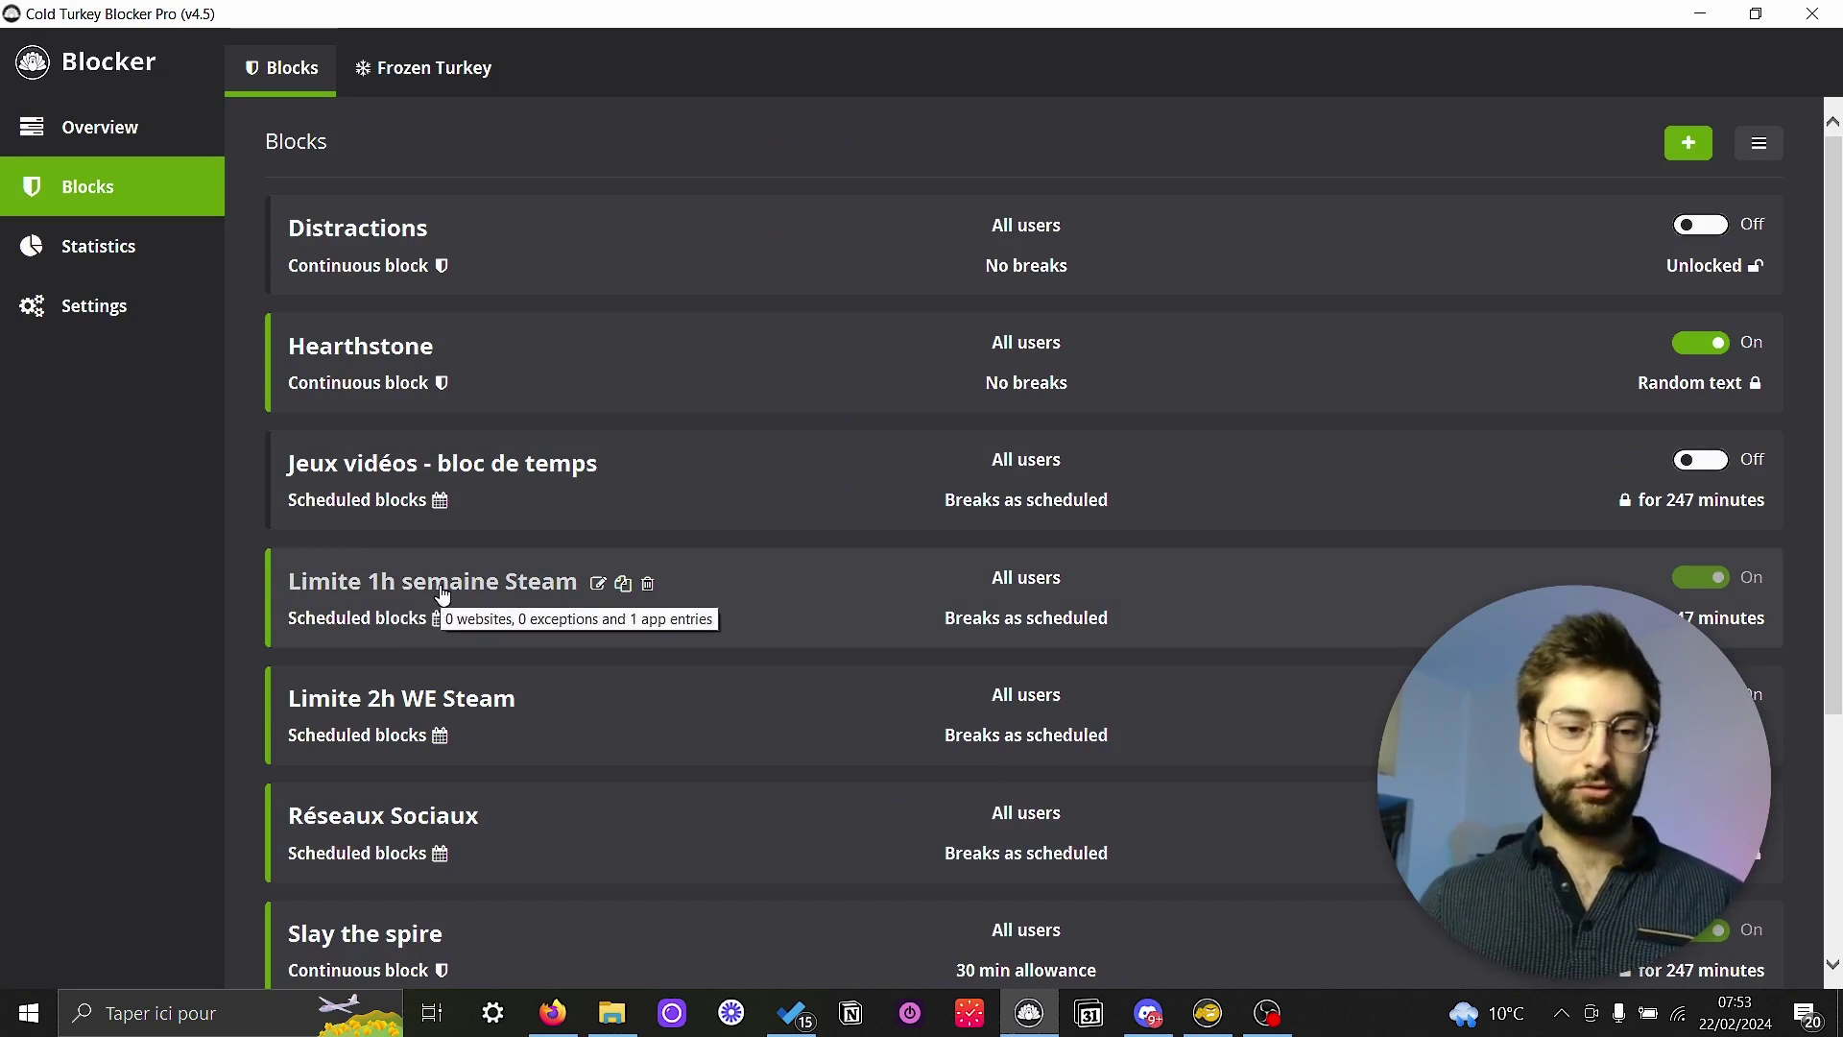
Open the "Limite 1h semaine Steam" block and review its website exceptions and blocked applications
left_click(405, 589)
left_click(812, 312)
left_click(979, 312)
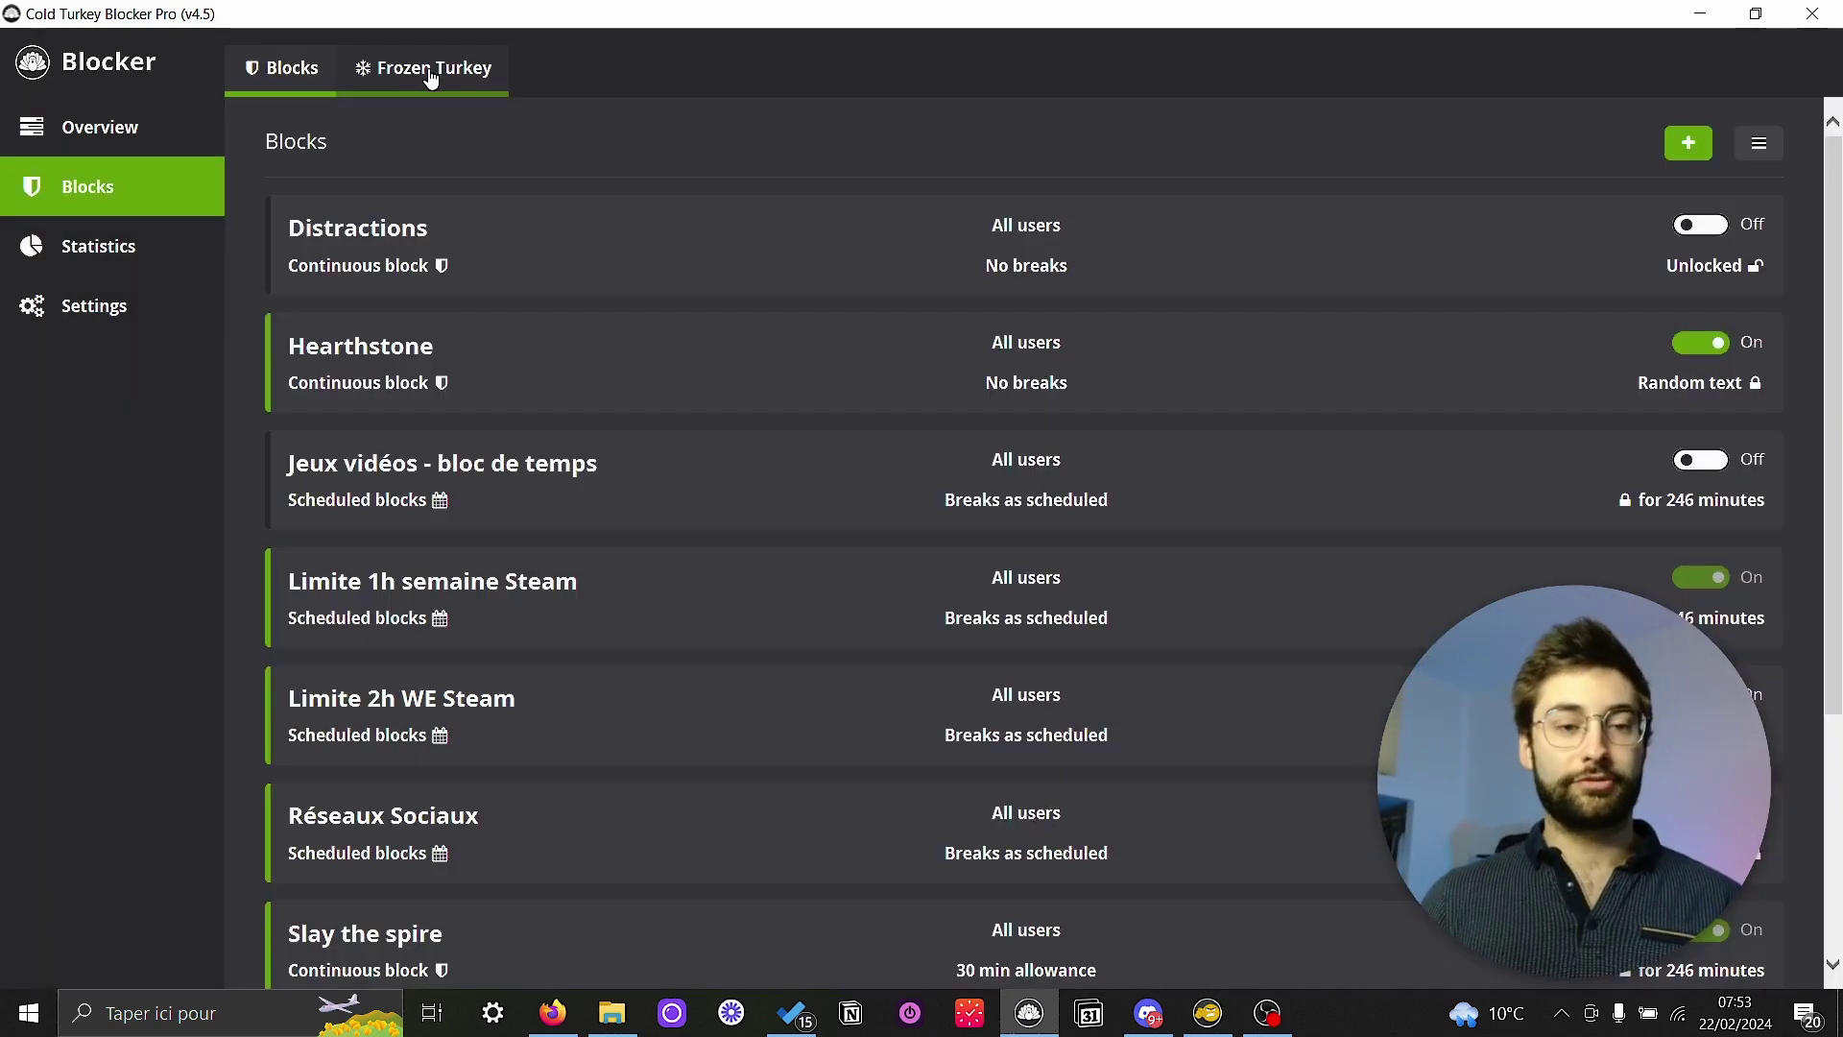
View the Frozen Turkey block, and examine this week's website statistics and the available time period choices
left_click(433, 76)
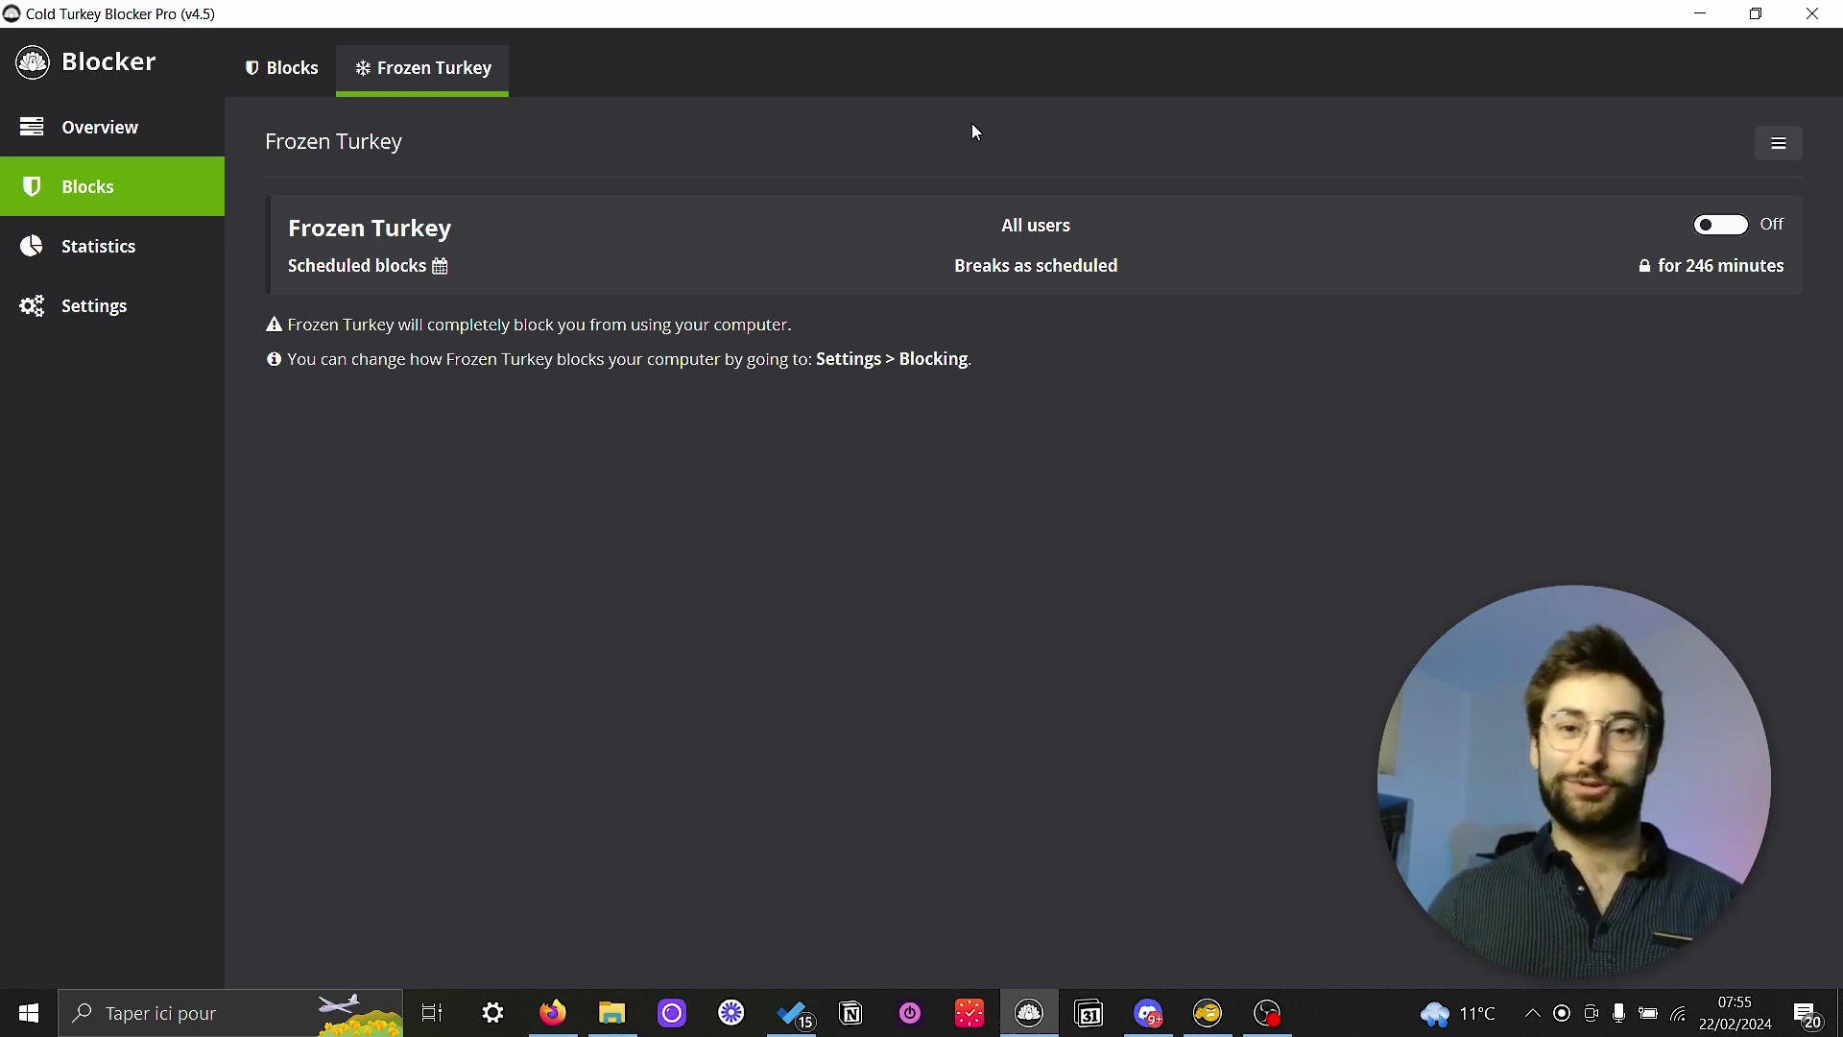
left_click(156, 242)
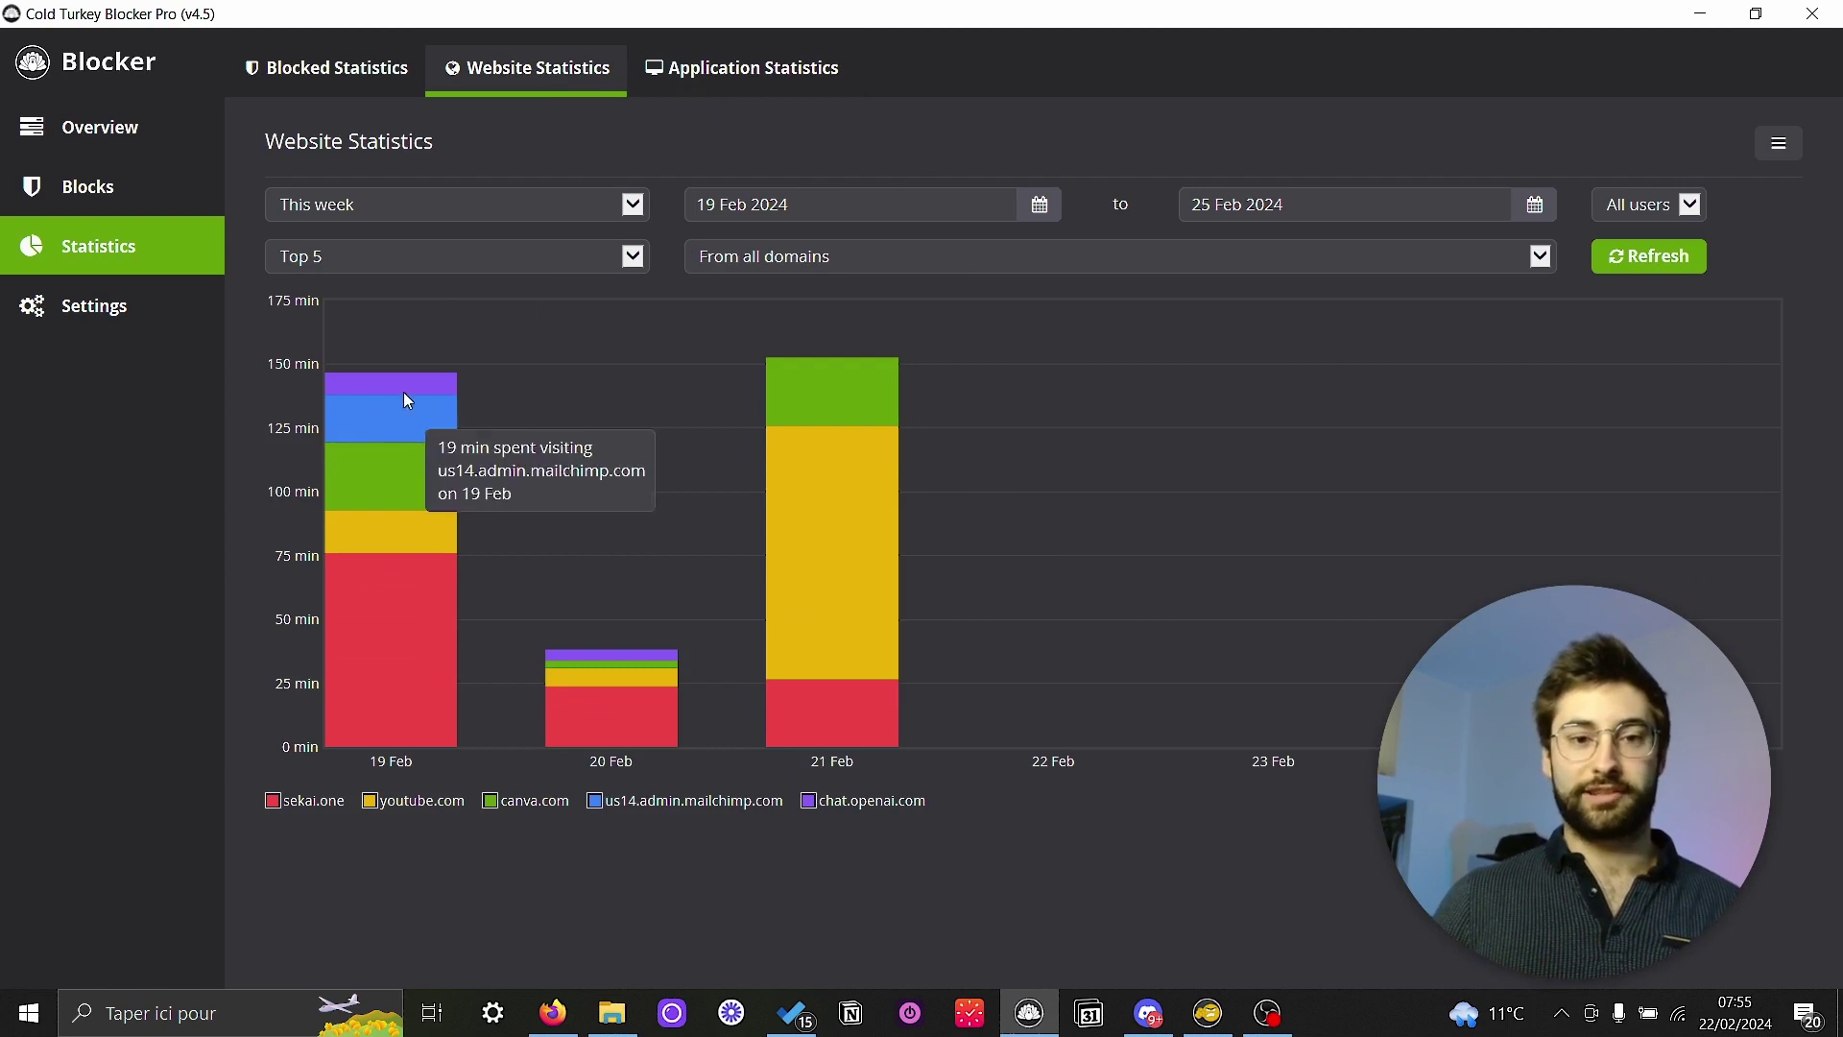
left_click(636, 209)
left_click(845, 126)
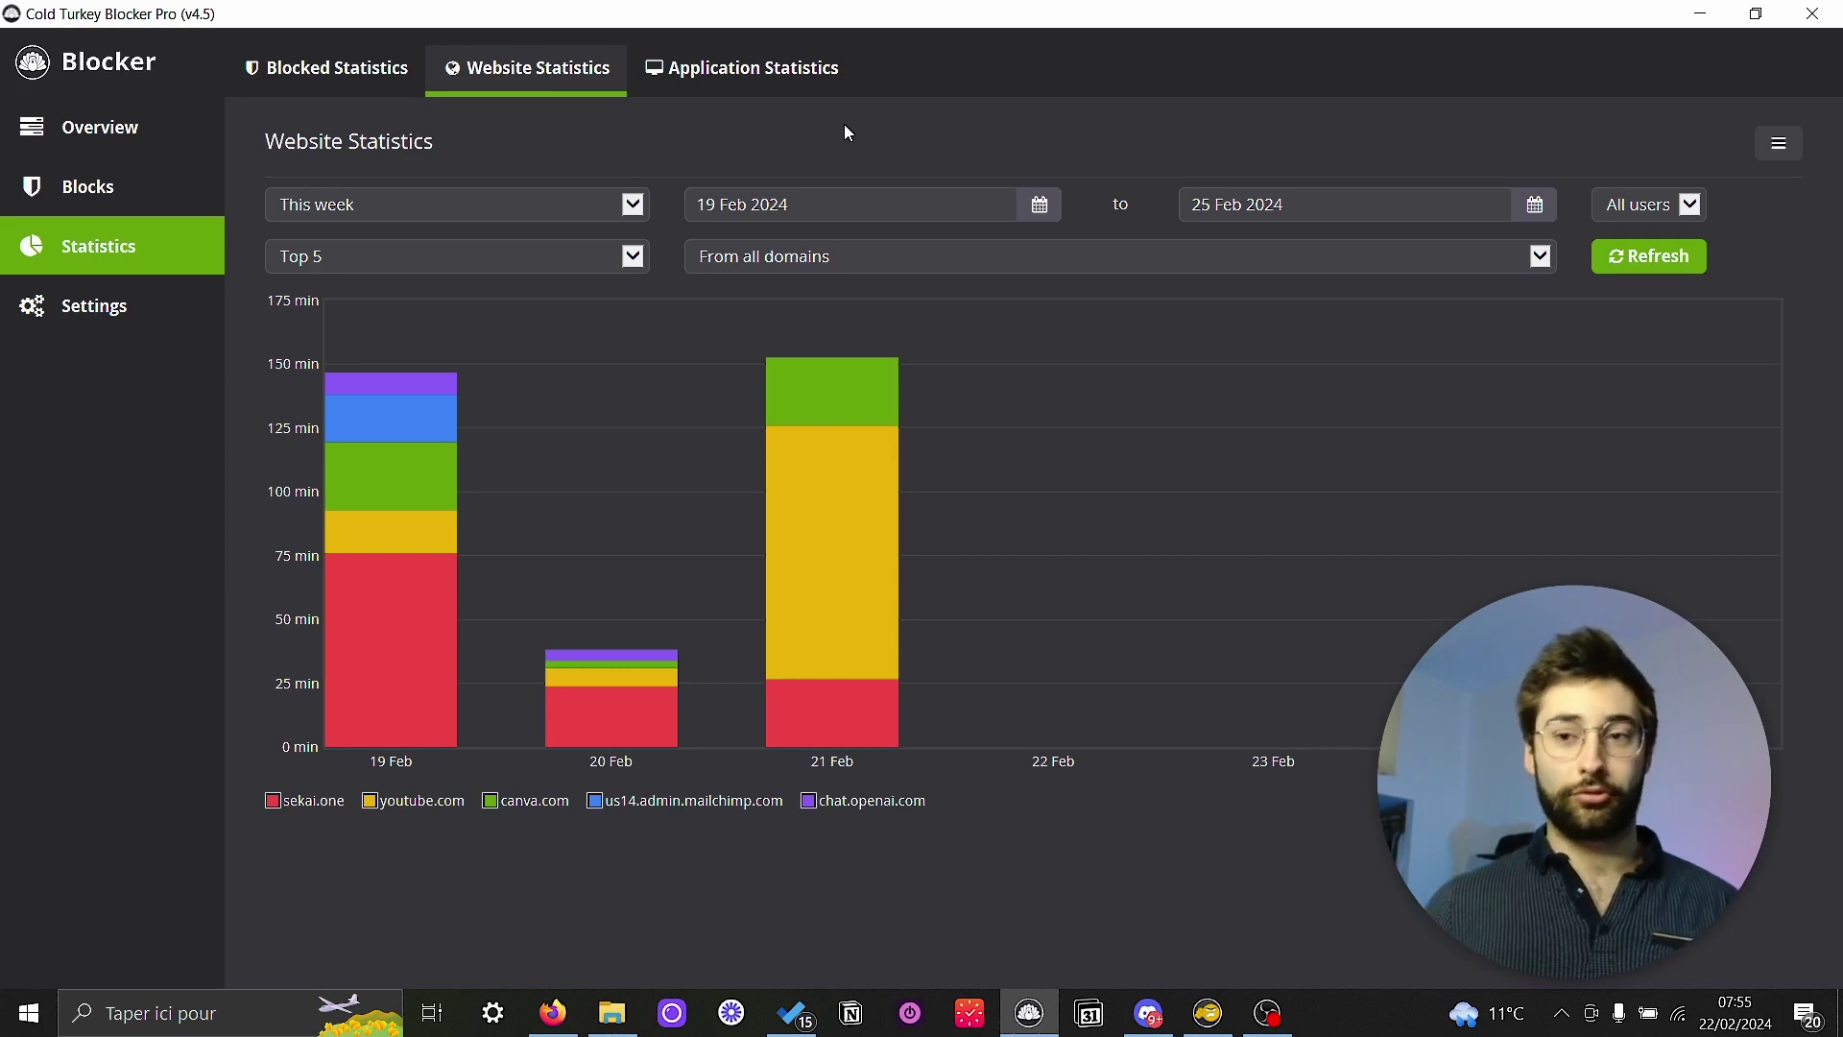
Examine this week's application statistics and the chart data export option, and switch between the website and application charts
left_click(764, 71)
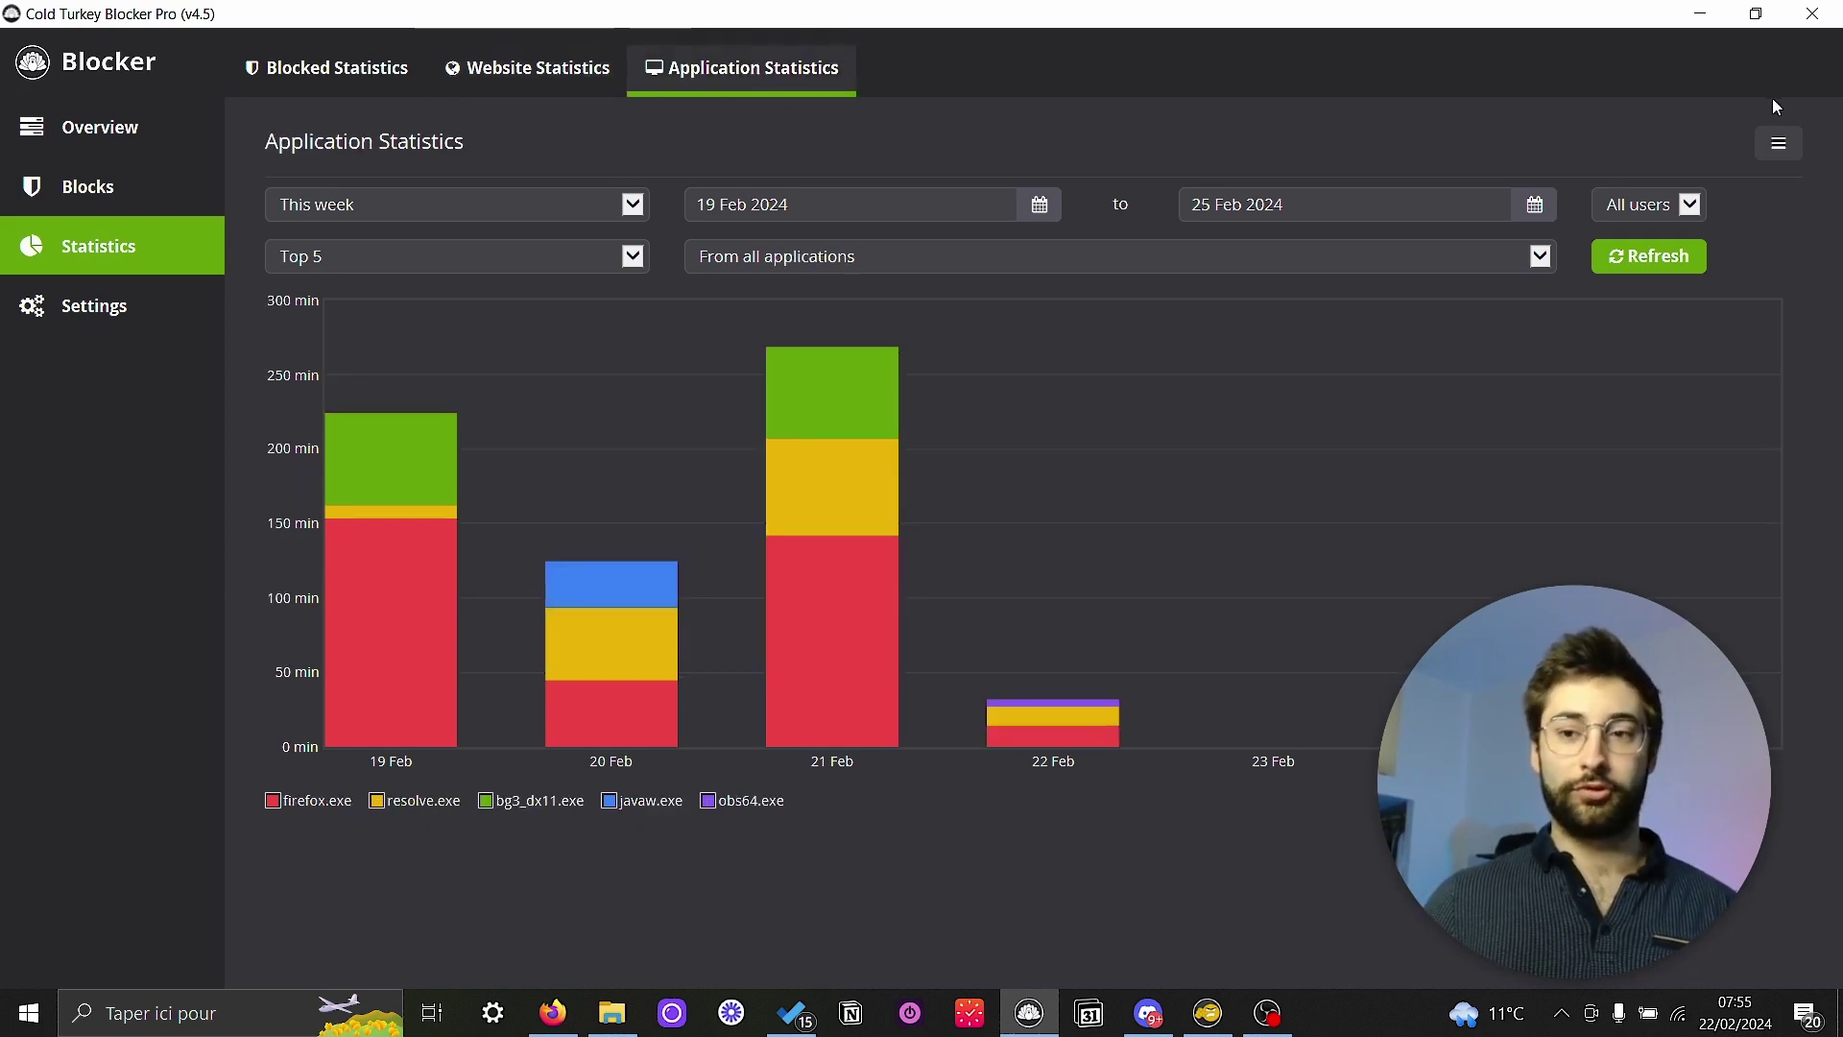
left_click(1779, 143)
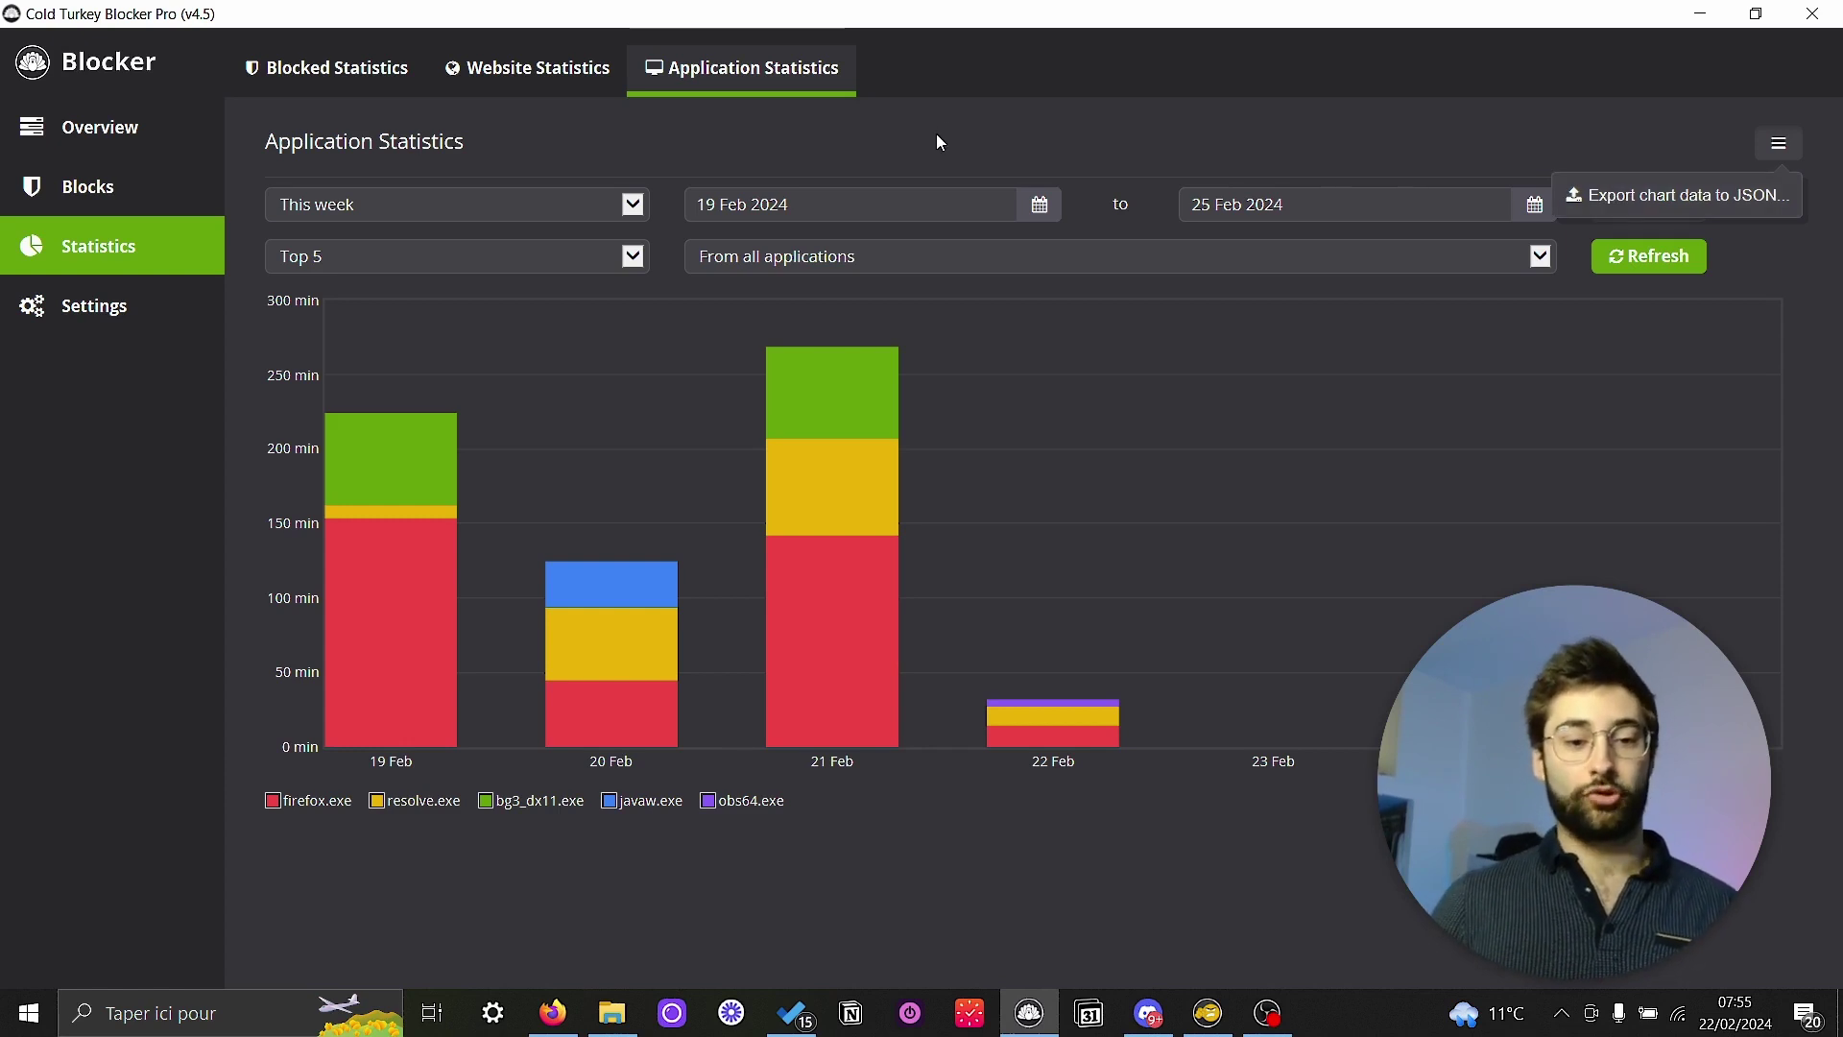
left_click(539, 83)
left_click(771, 92)
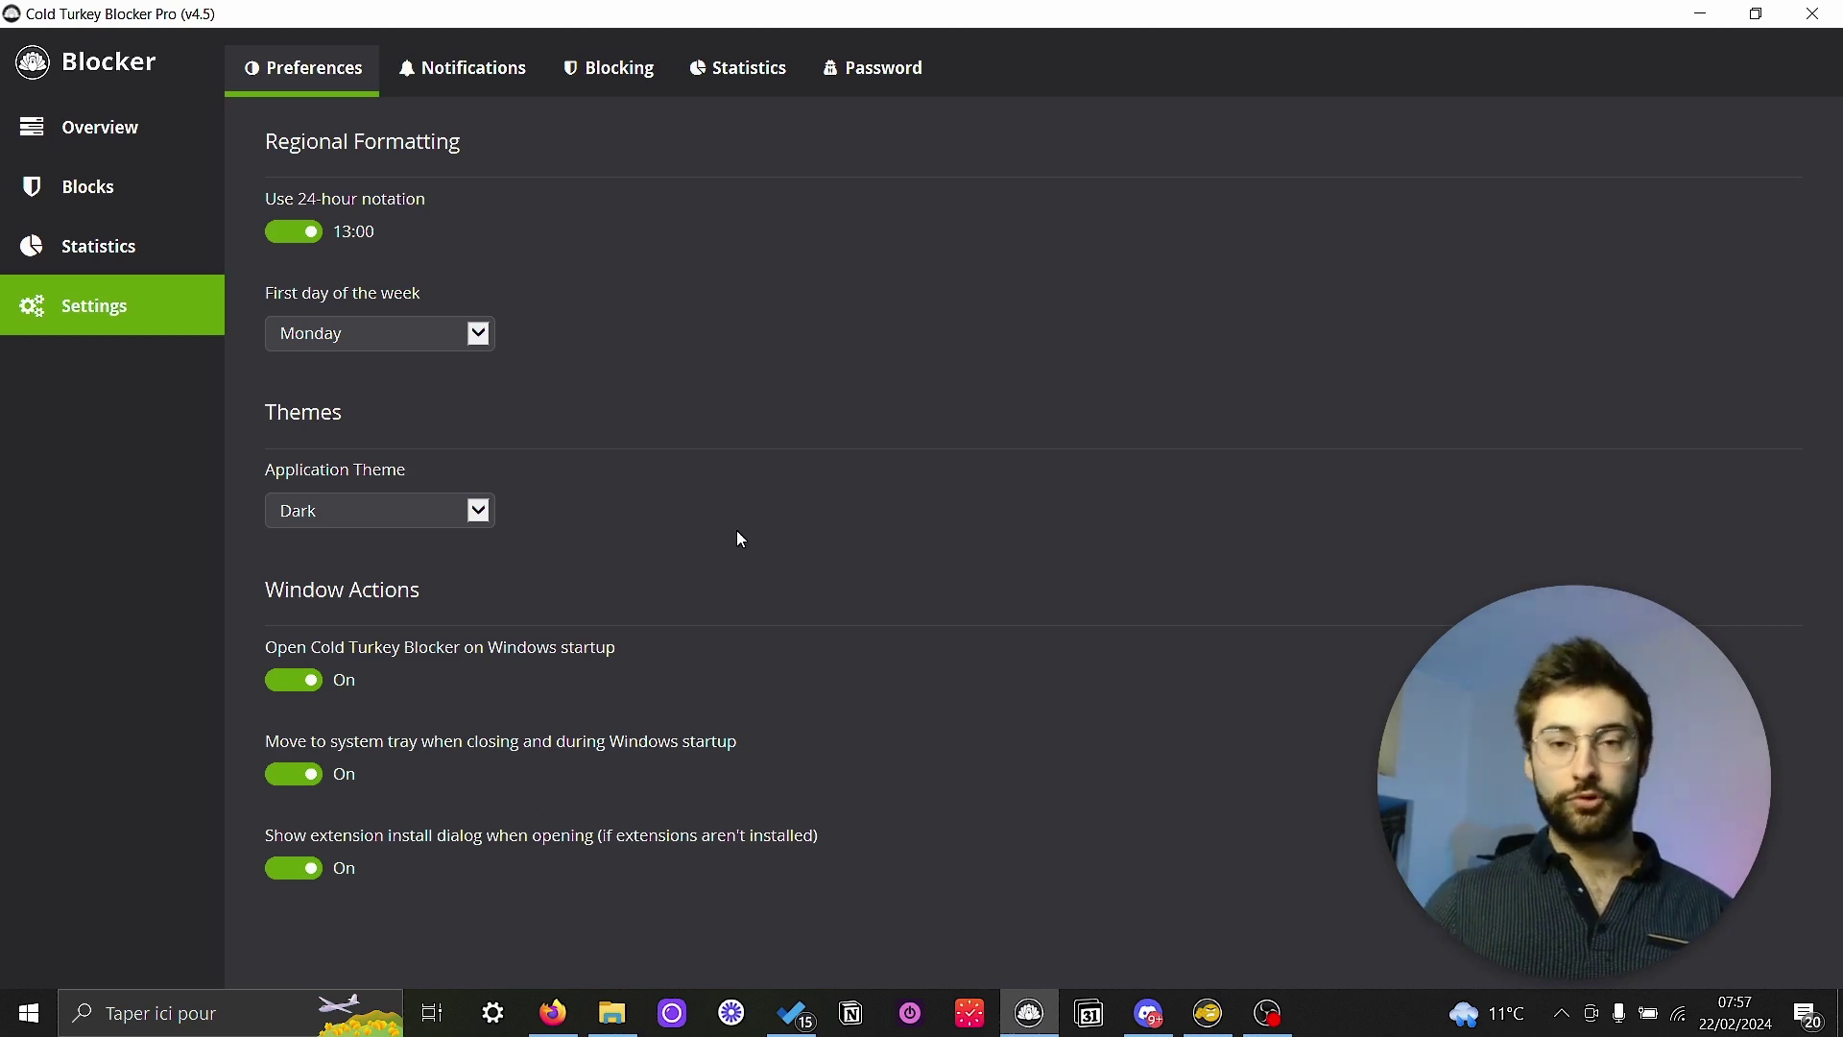
Review the notification settings, including block notifications, scheduled block warnings and allowance warnings
left_click(463, 68)
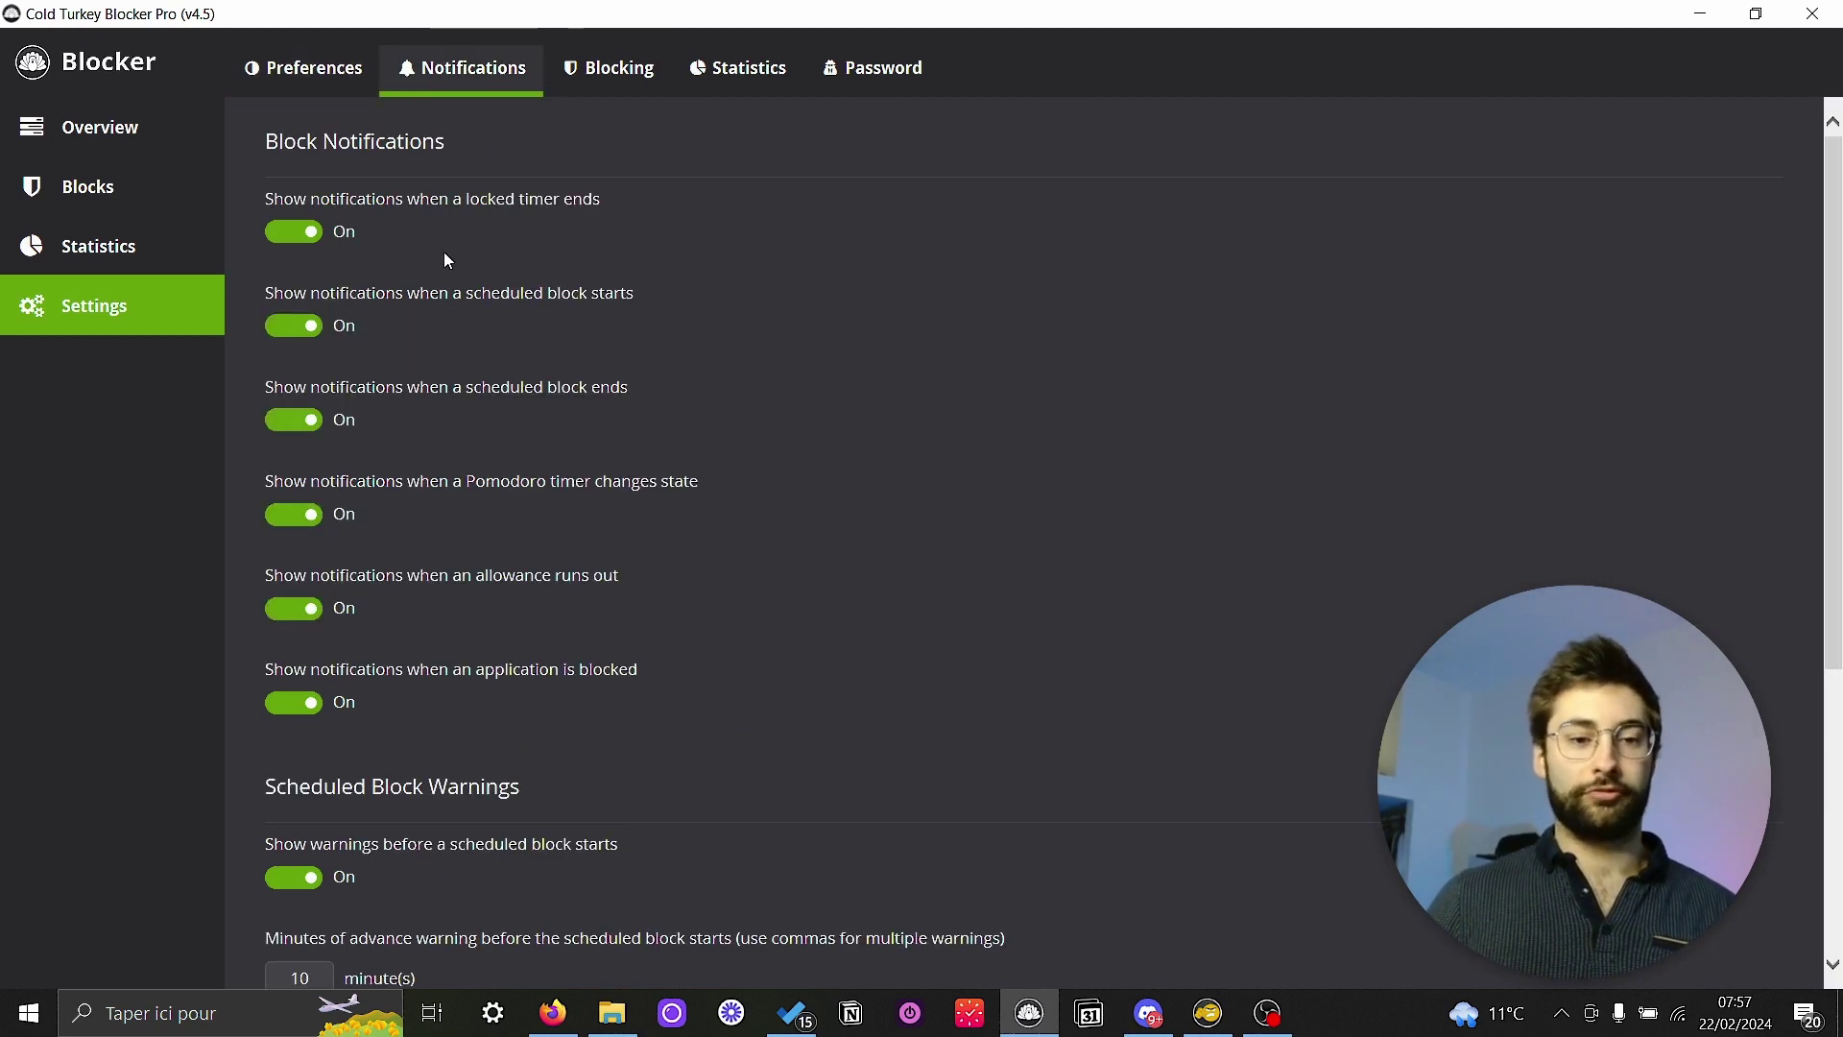
scroll(444, 251, "down", 3)
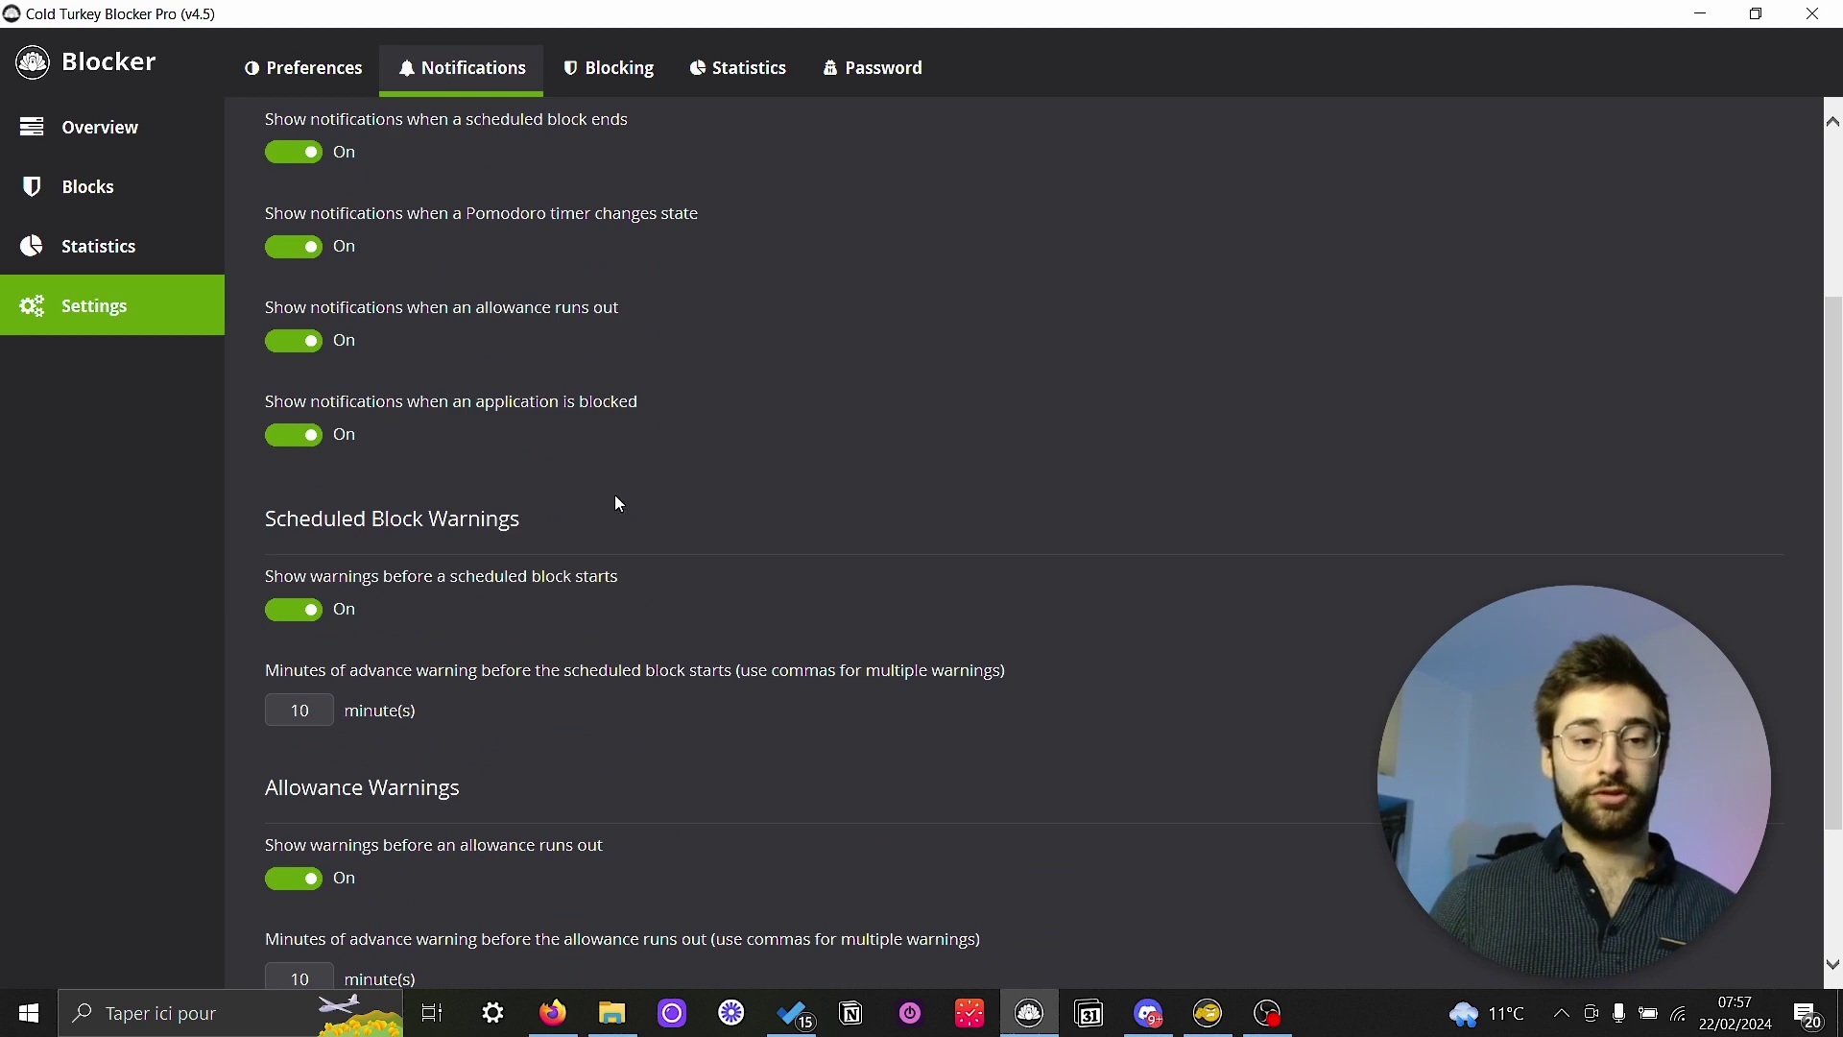
scroll(555, 509, "down", 2)
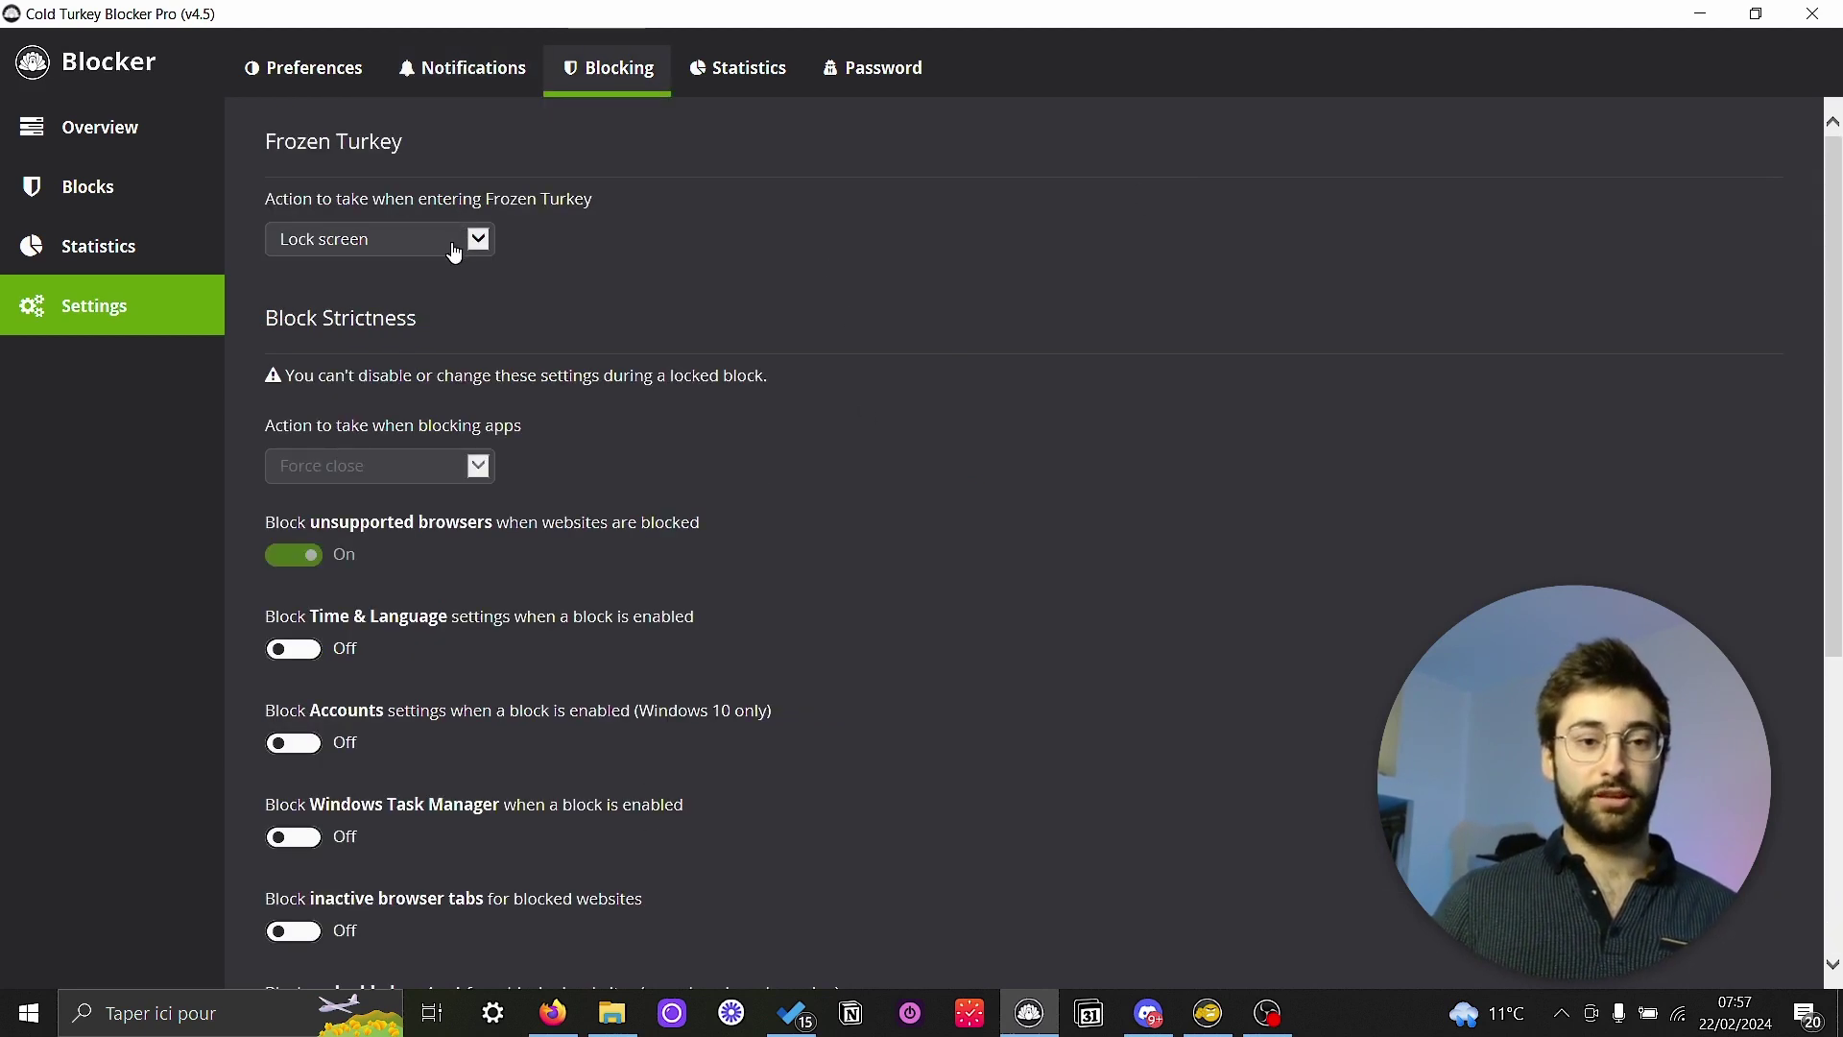
Review the blocking settings, examining the possible actions when entering Frozen Turkey and the block strictness options
left_click(477, 239)
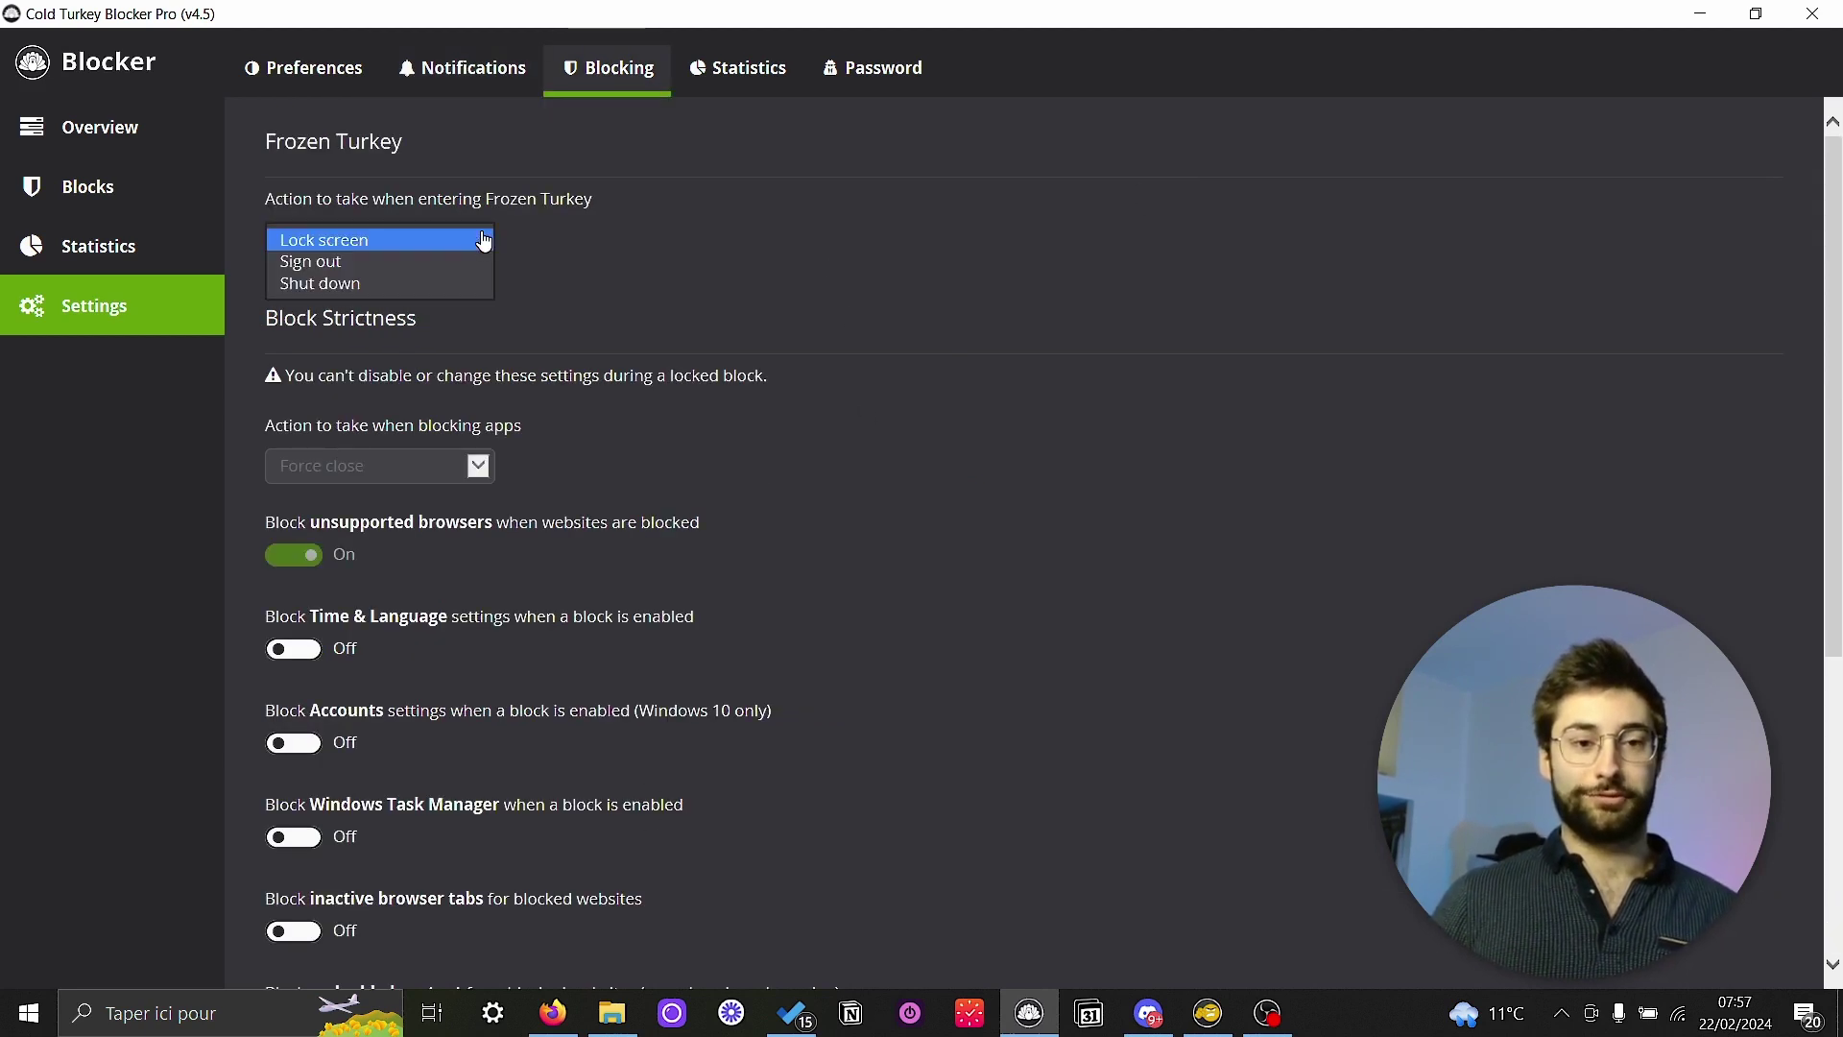
left_click(914, 255)
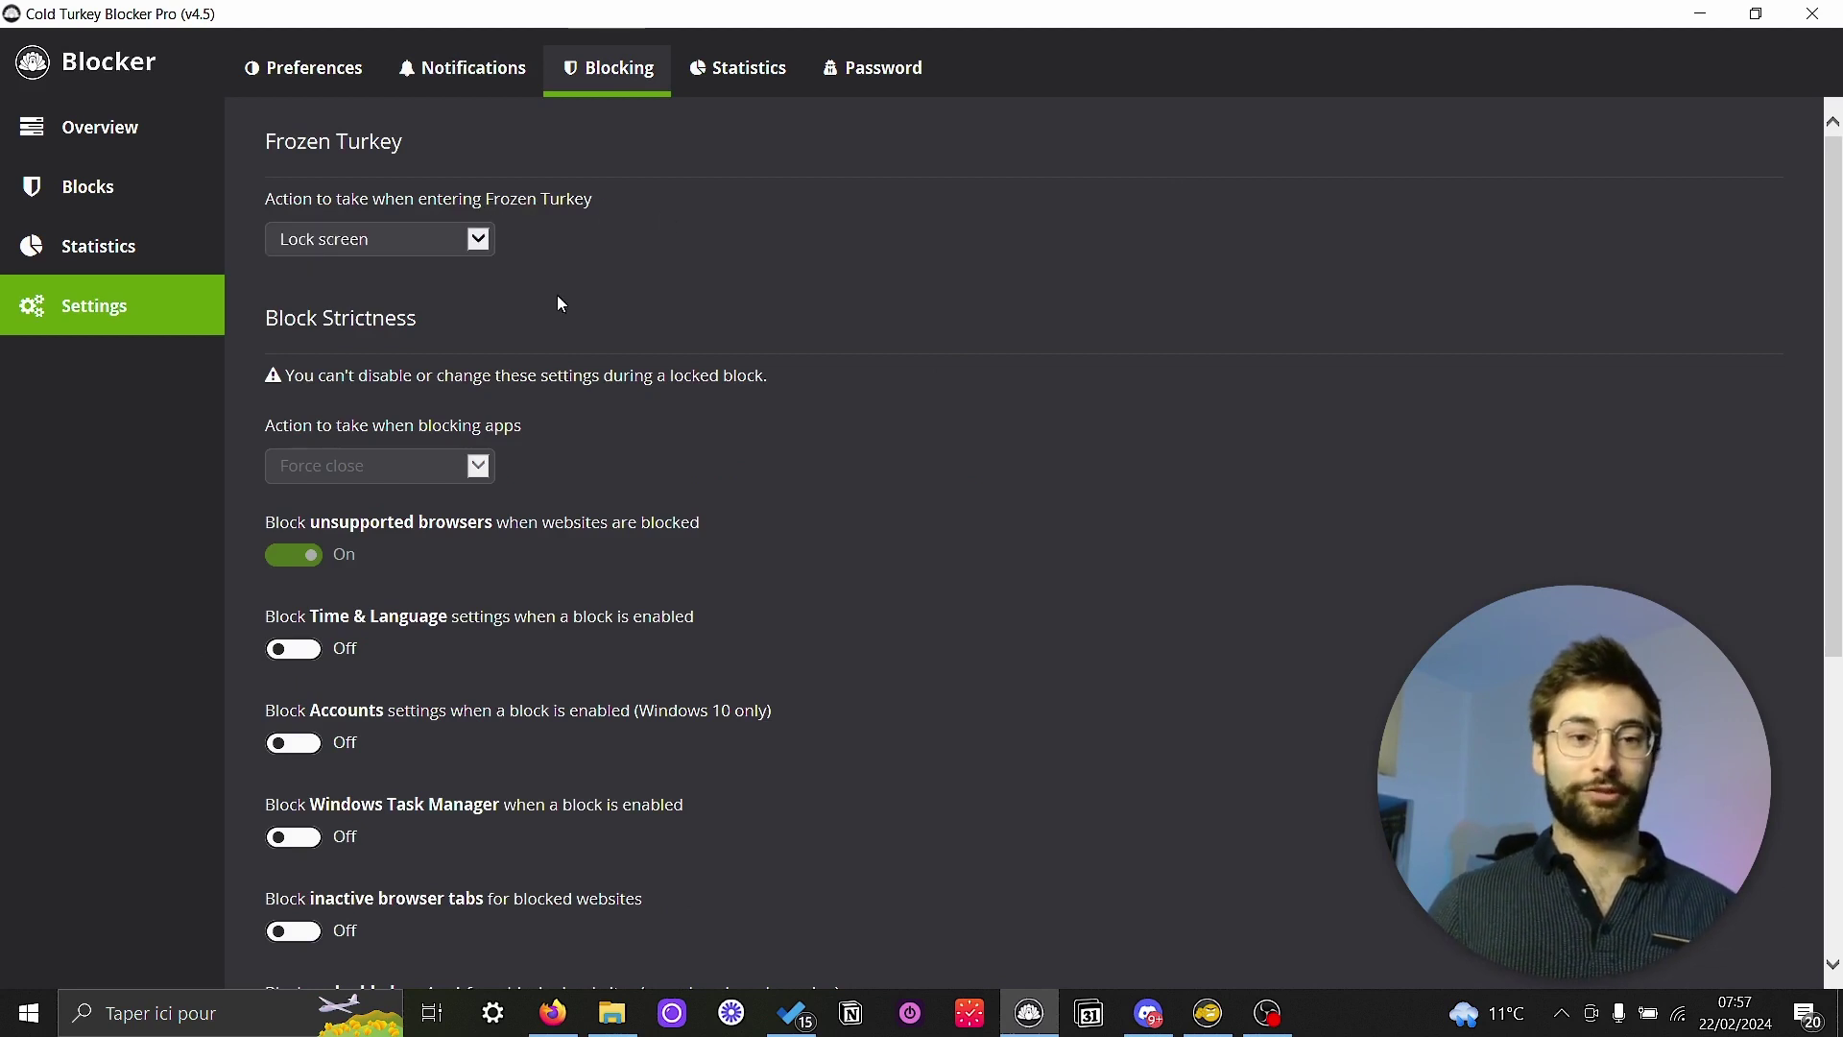
left_click(474, 248)
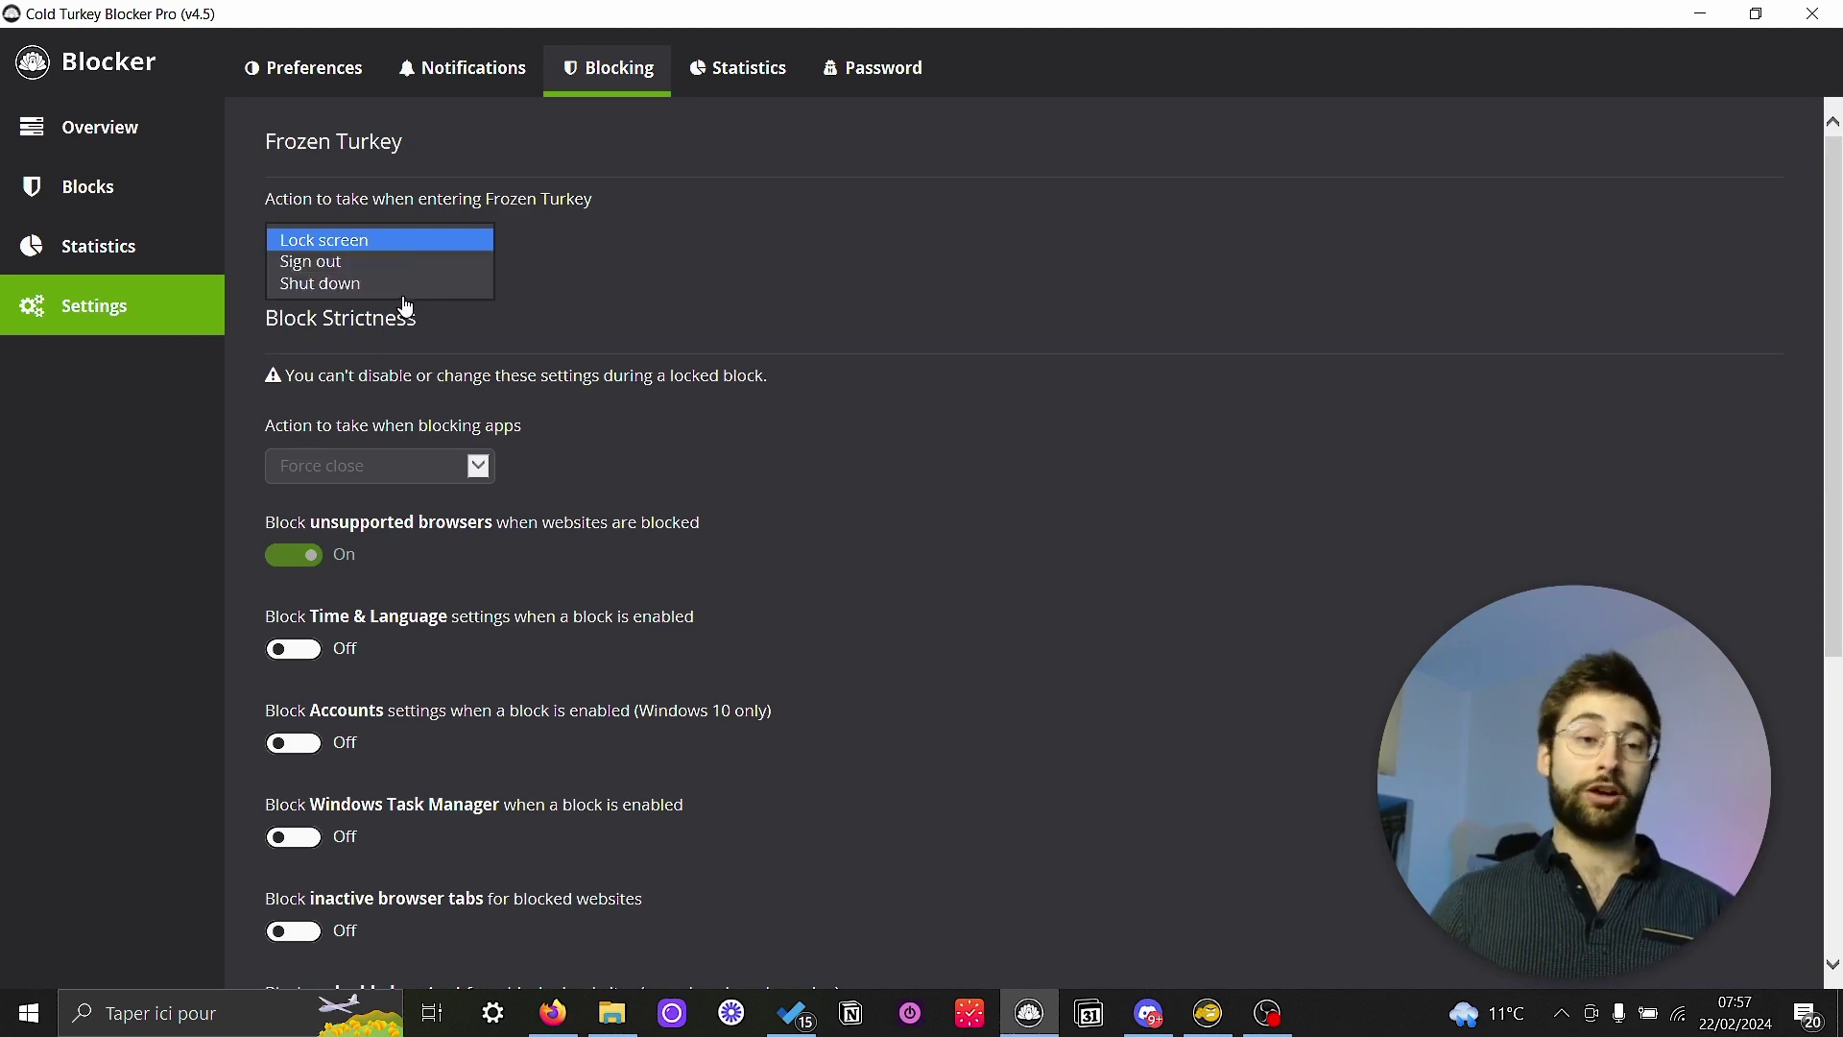
left_click(637, 225)
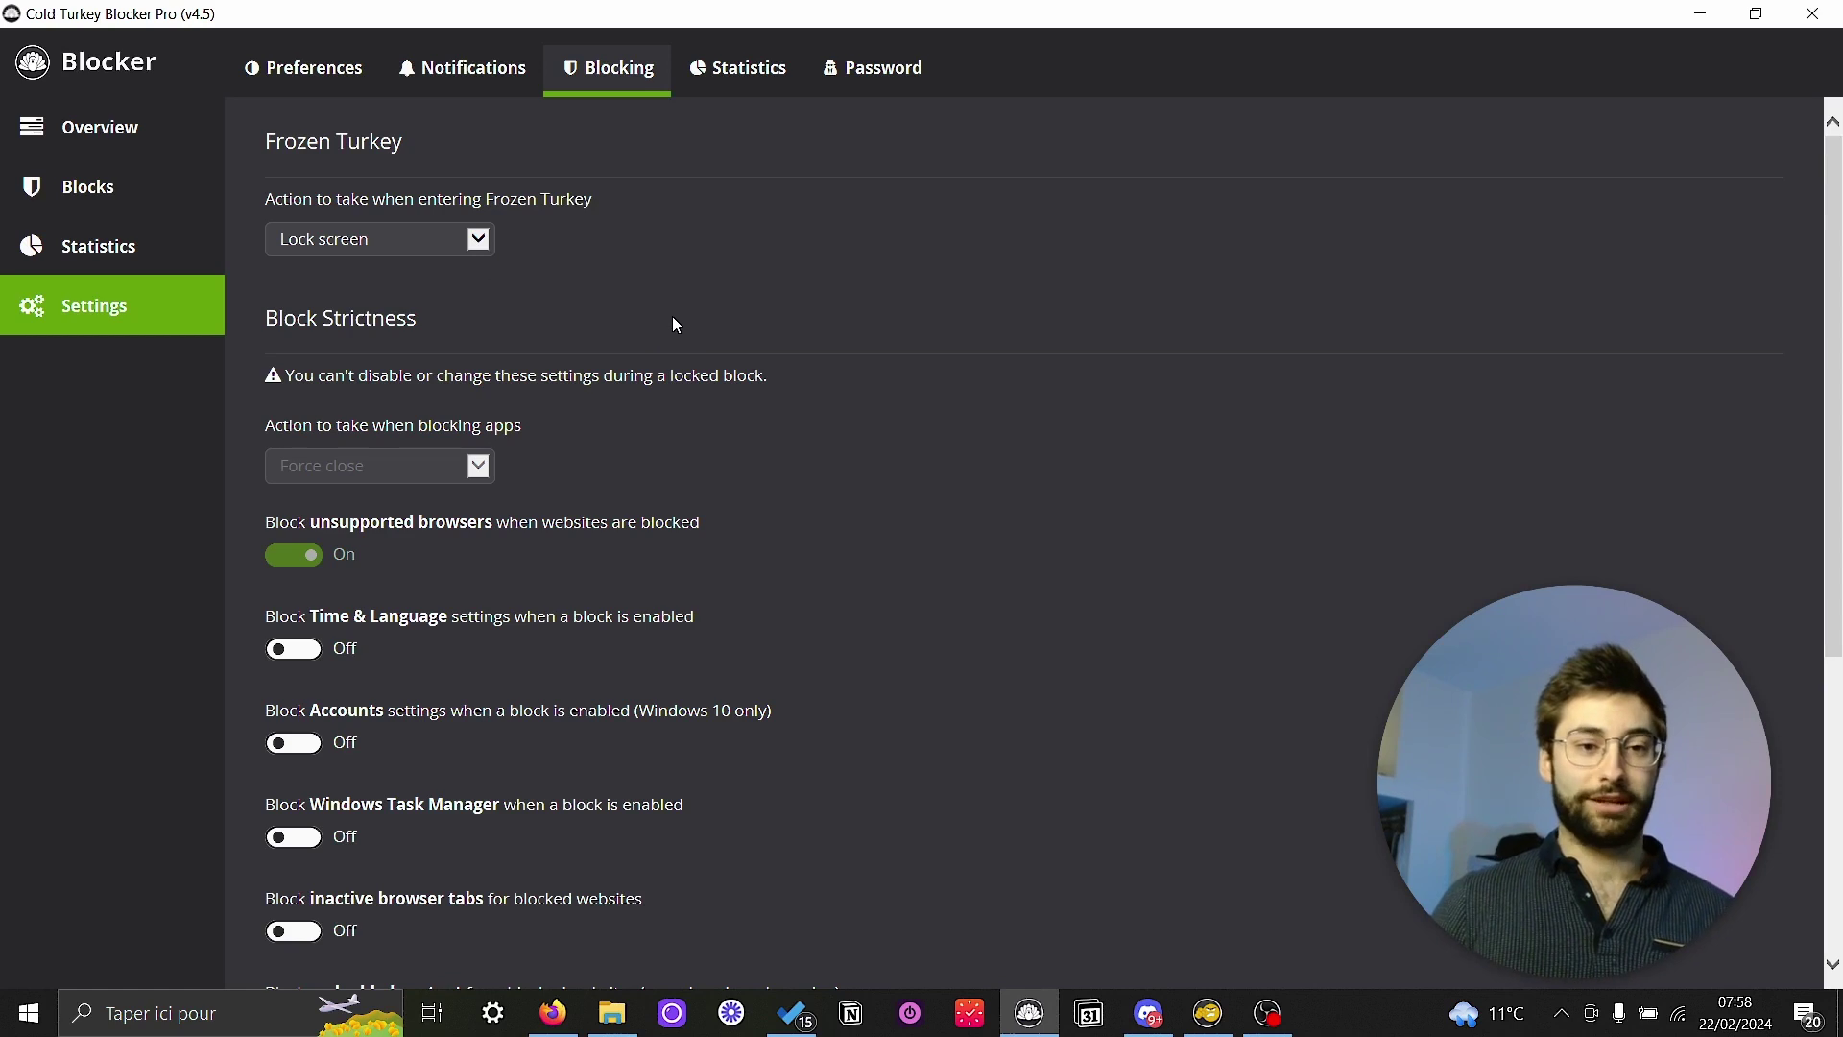
scroll(672, 322, "down", 5)
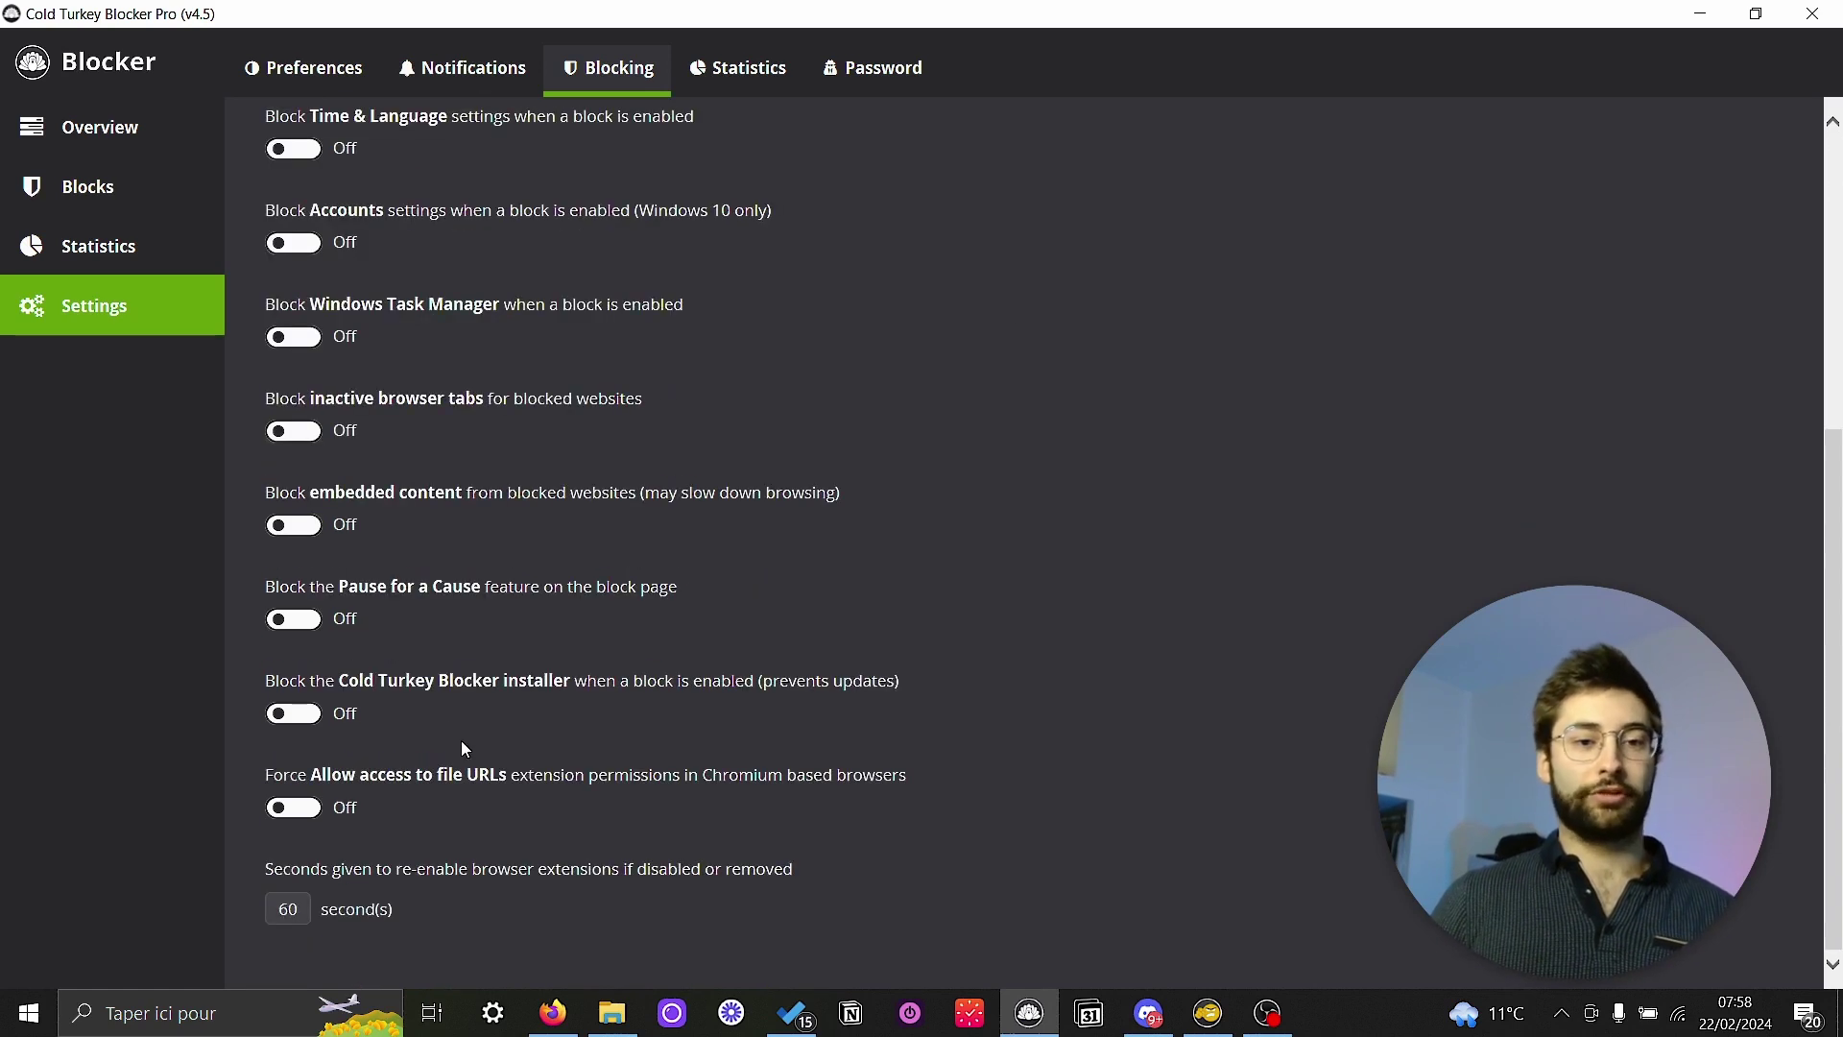
scroll(725, 743, "up", 1)
scroll(989, 672, "up", 4)
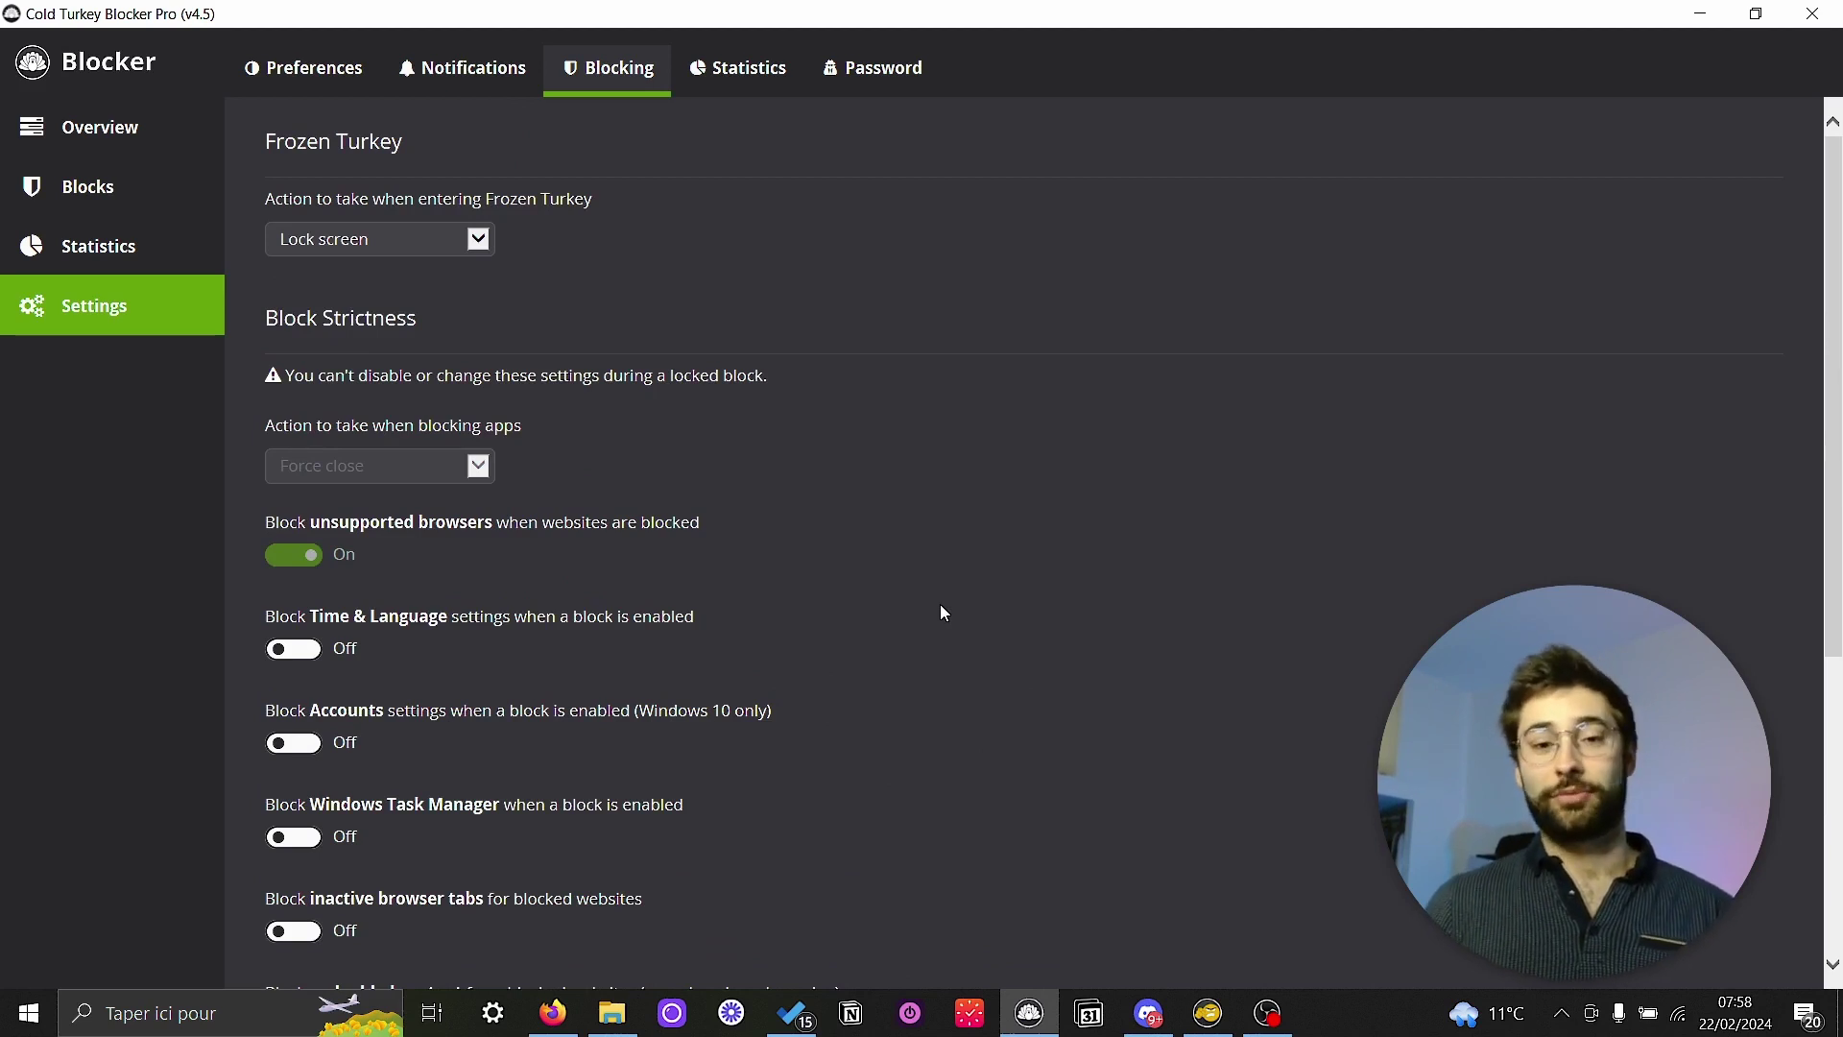
scroll(793, 627, "down", 5)
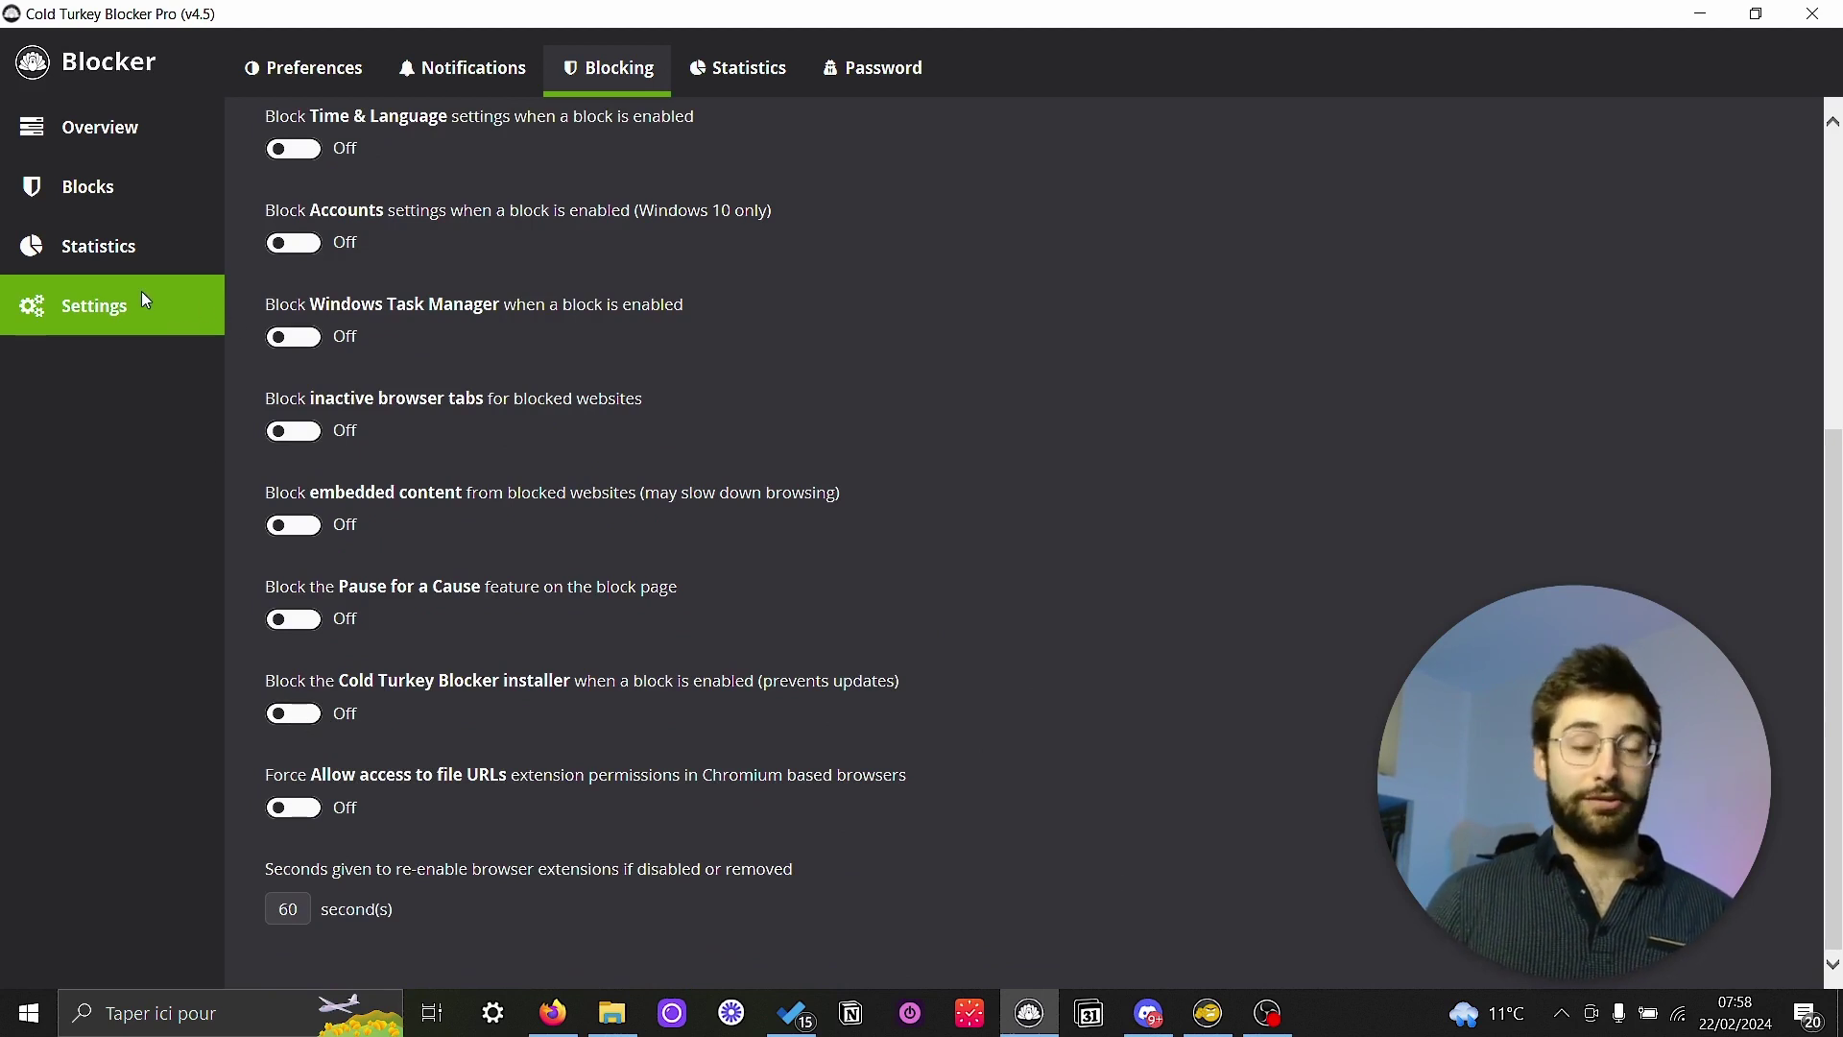
Review the settings for statistics collection, allowance strictness and the application password
left_click(735, 81)
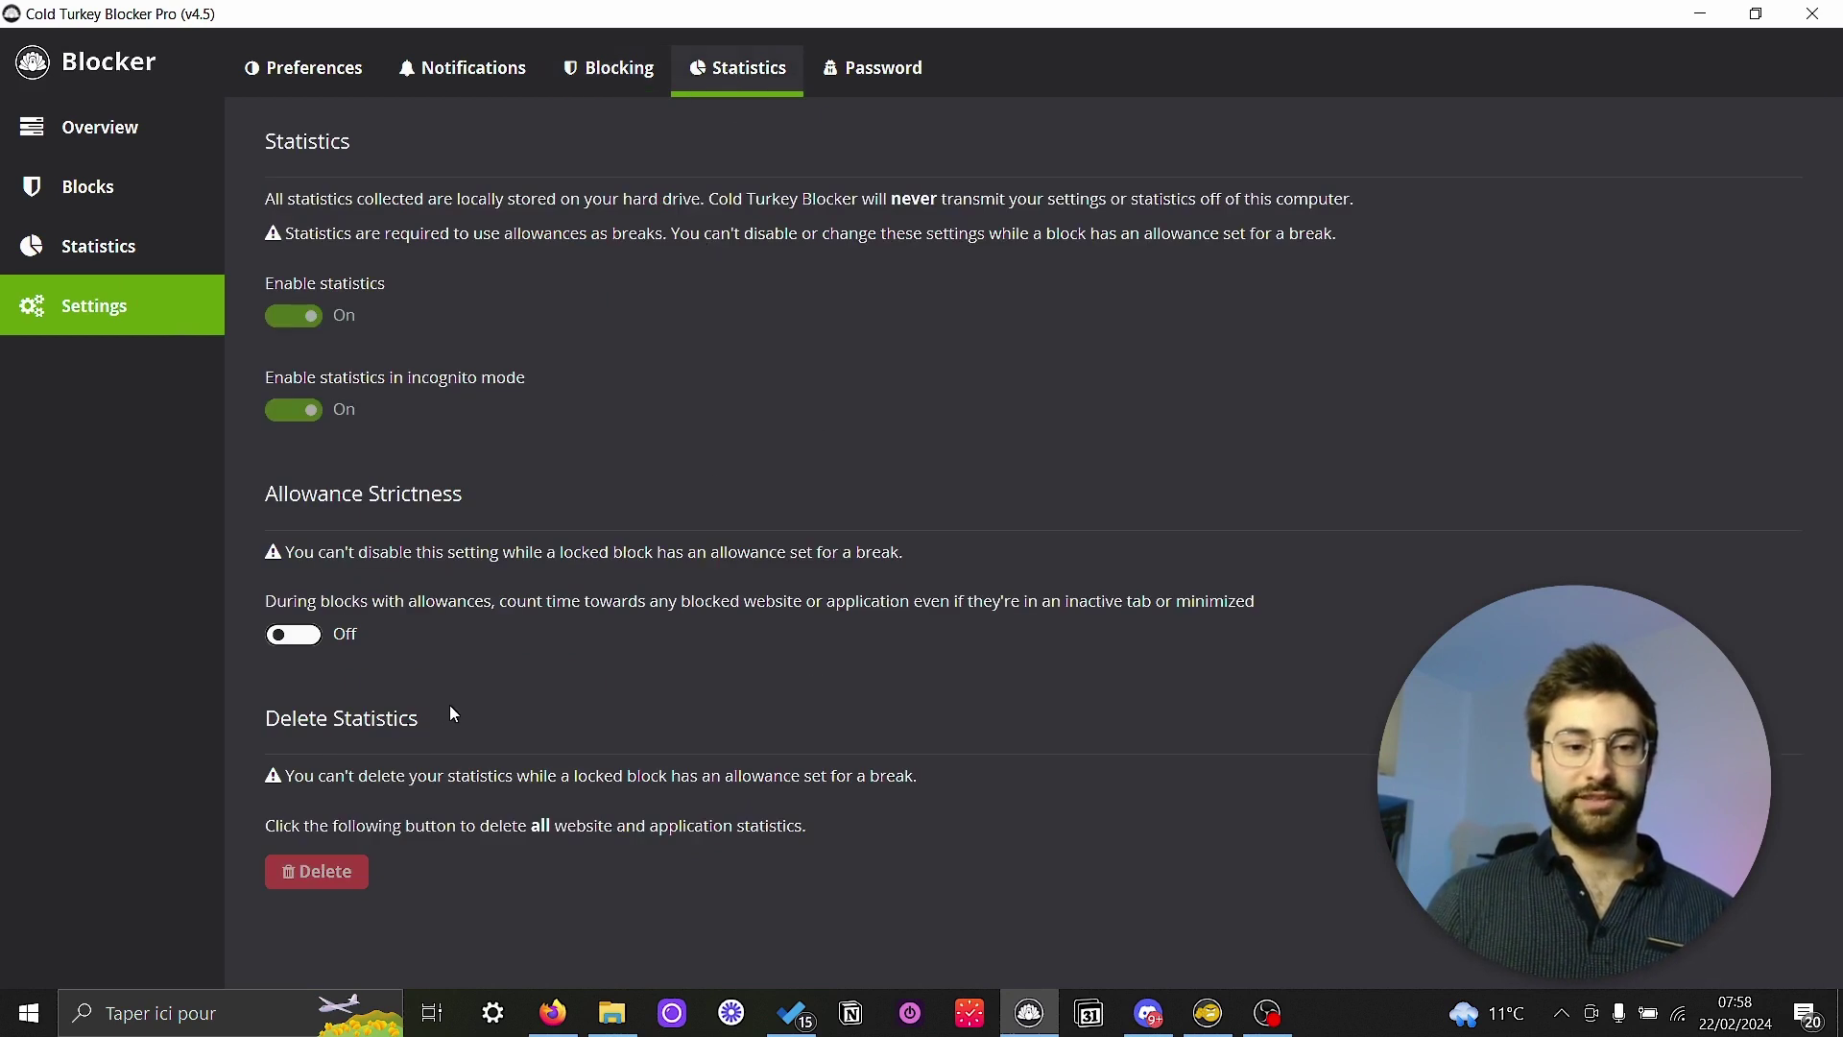
left_click(878, 69)
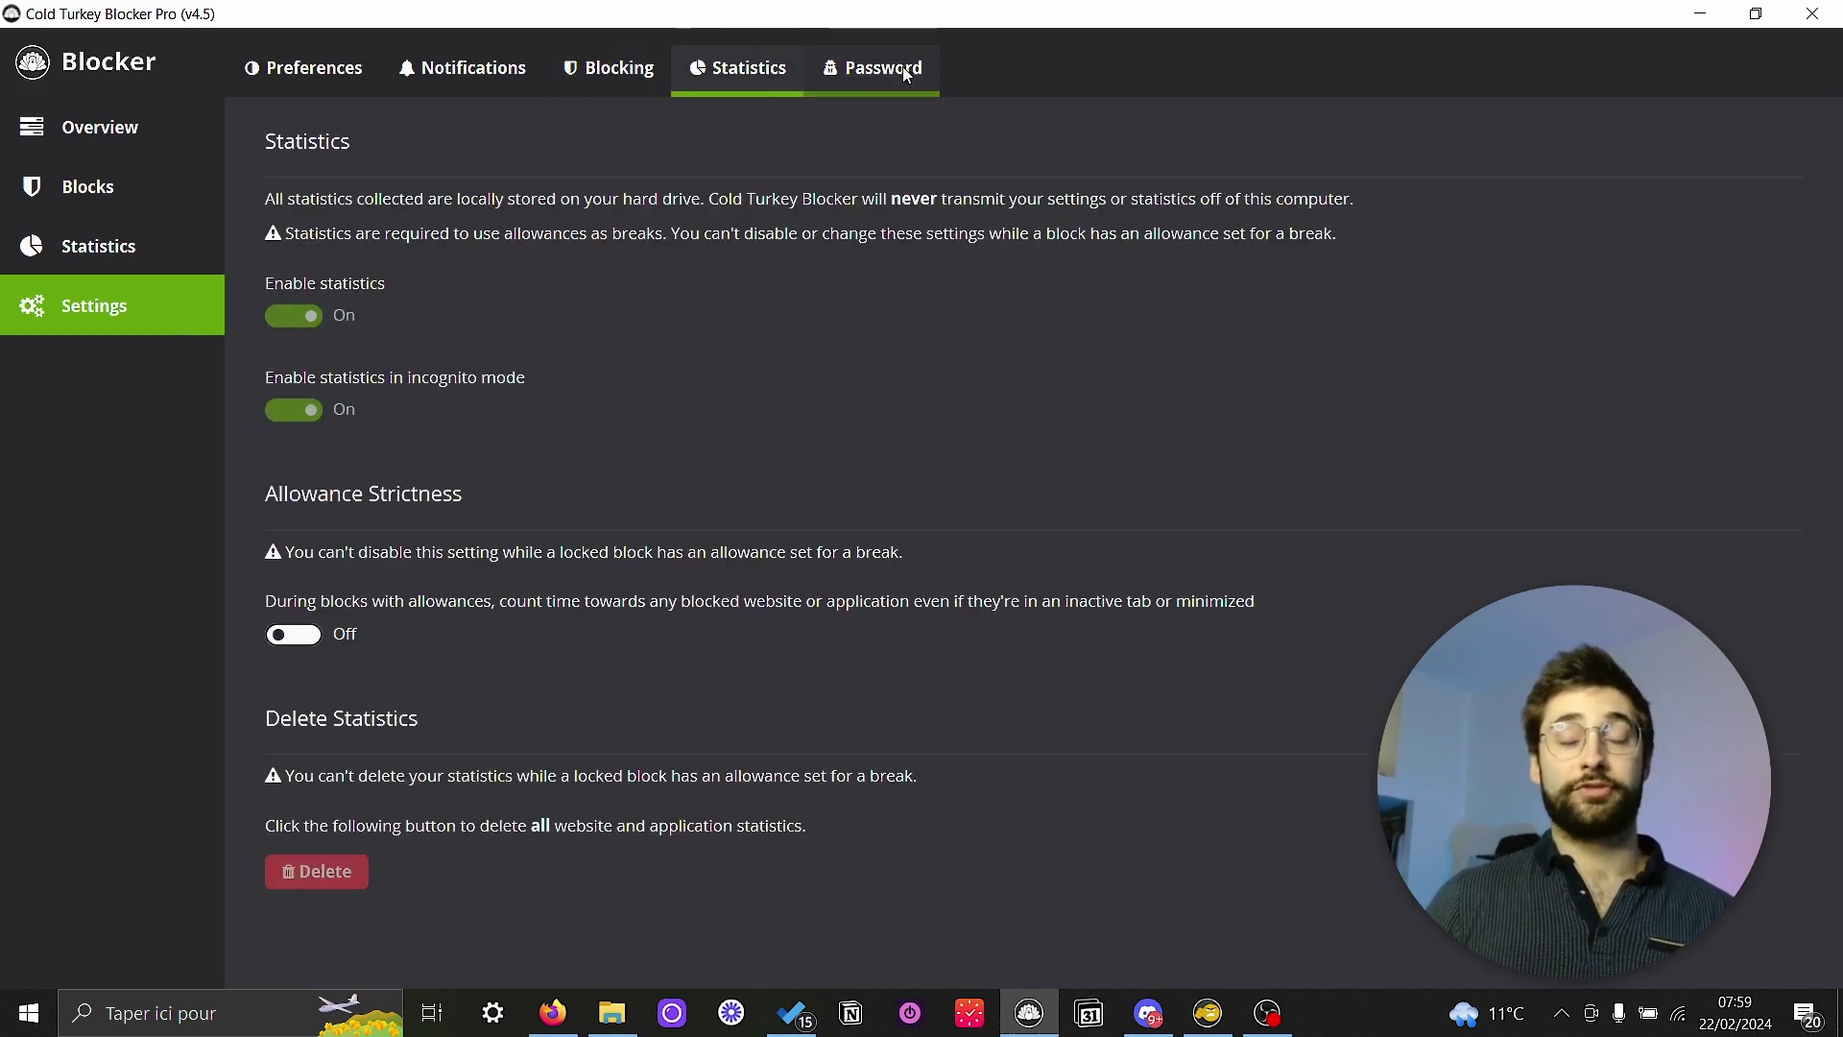
left_click(908, 75)
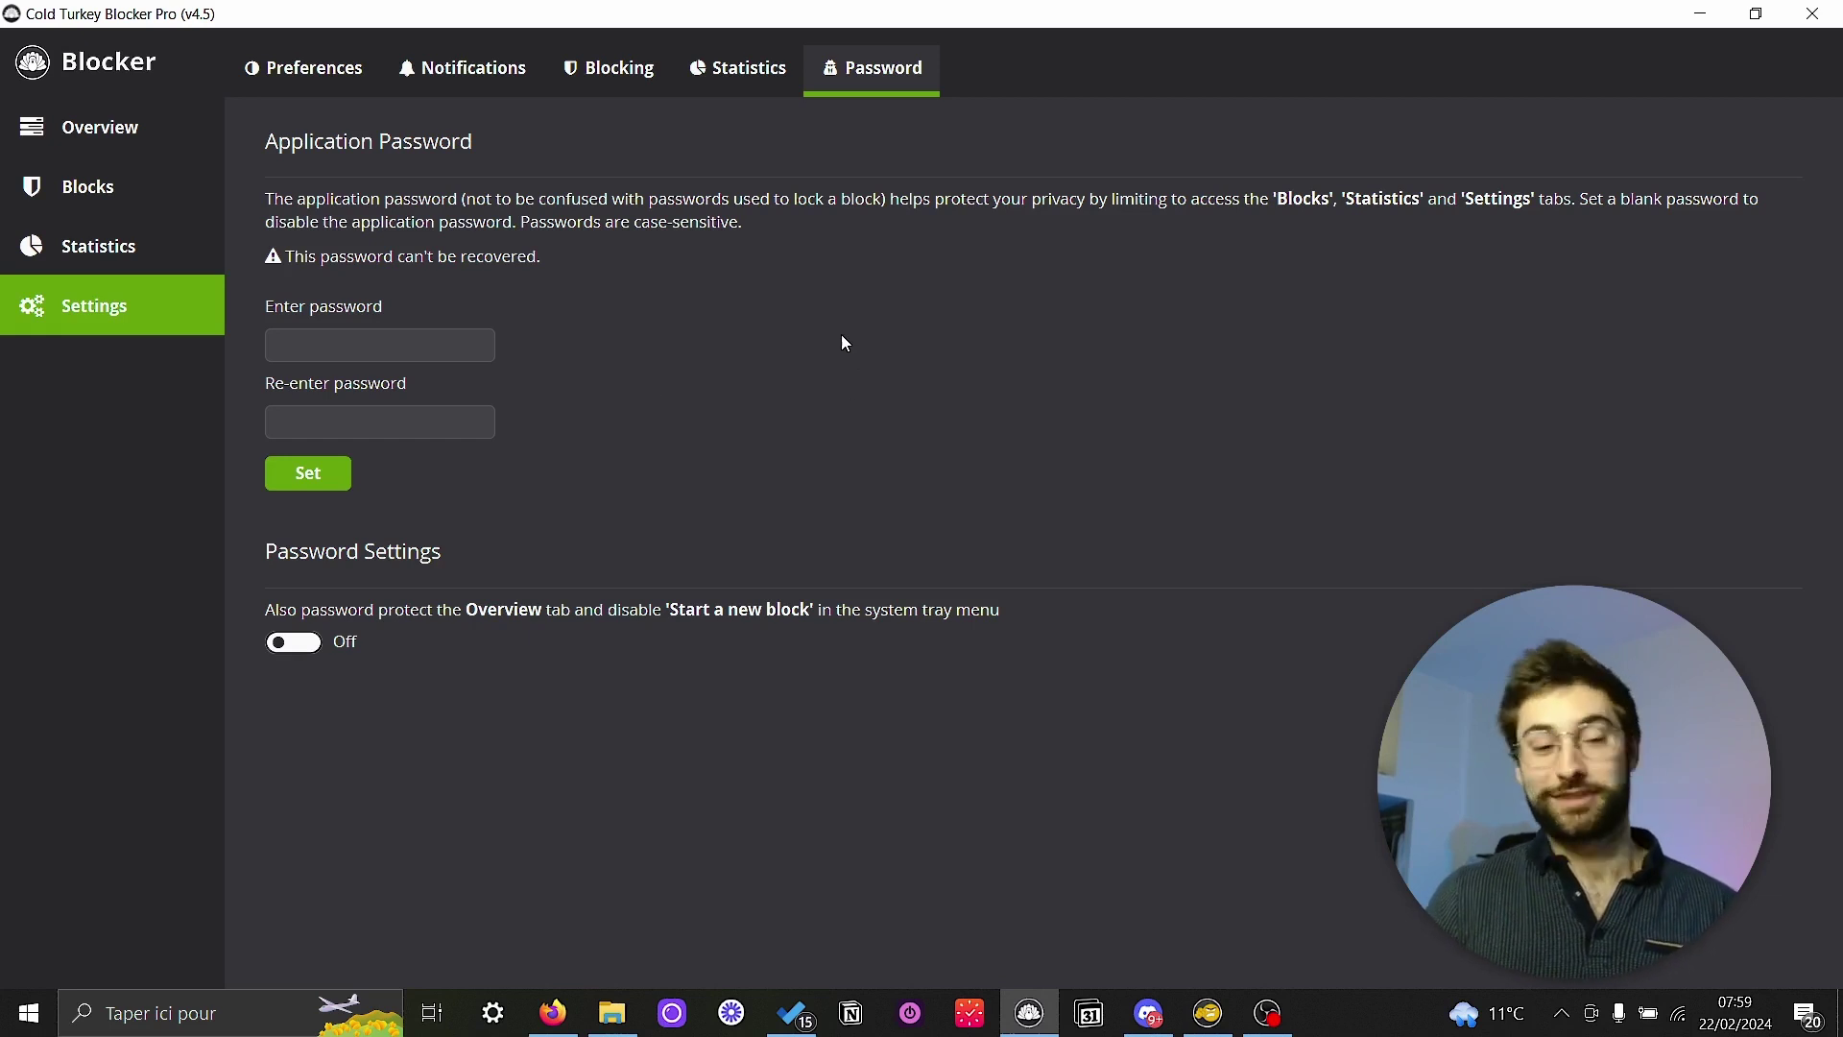
Create a new block from the blocks list and add youtube.com to its blocked websites
left_click(91, 186)
left_click(280, 68)
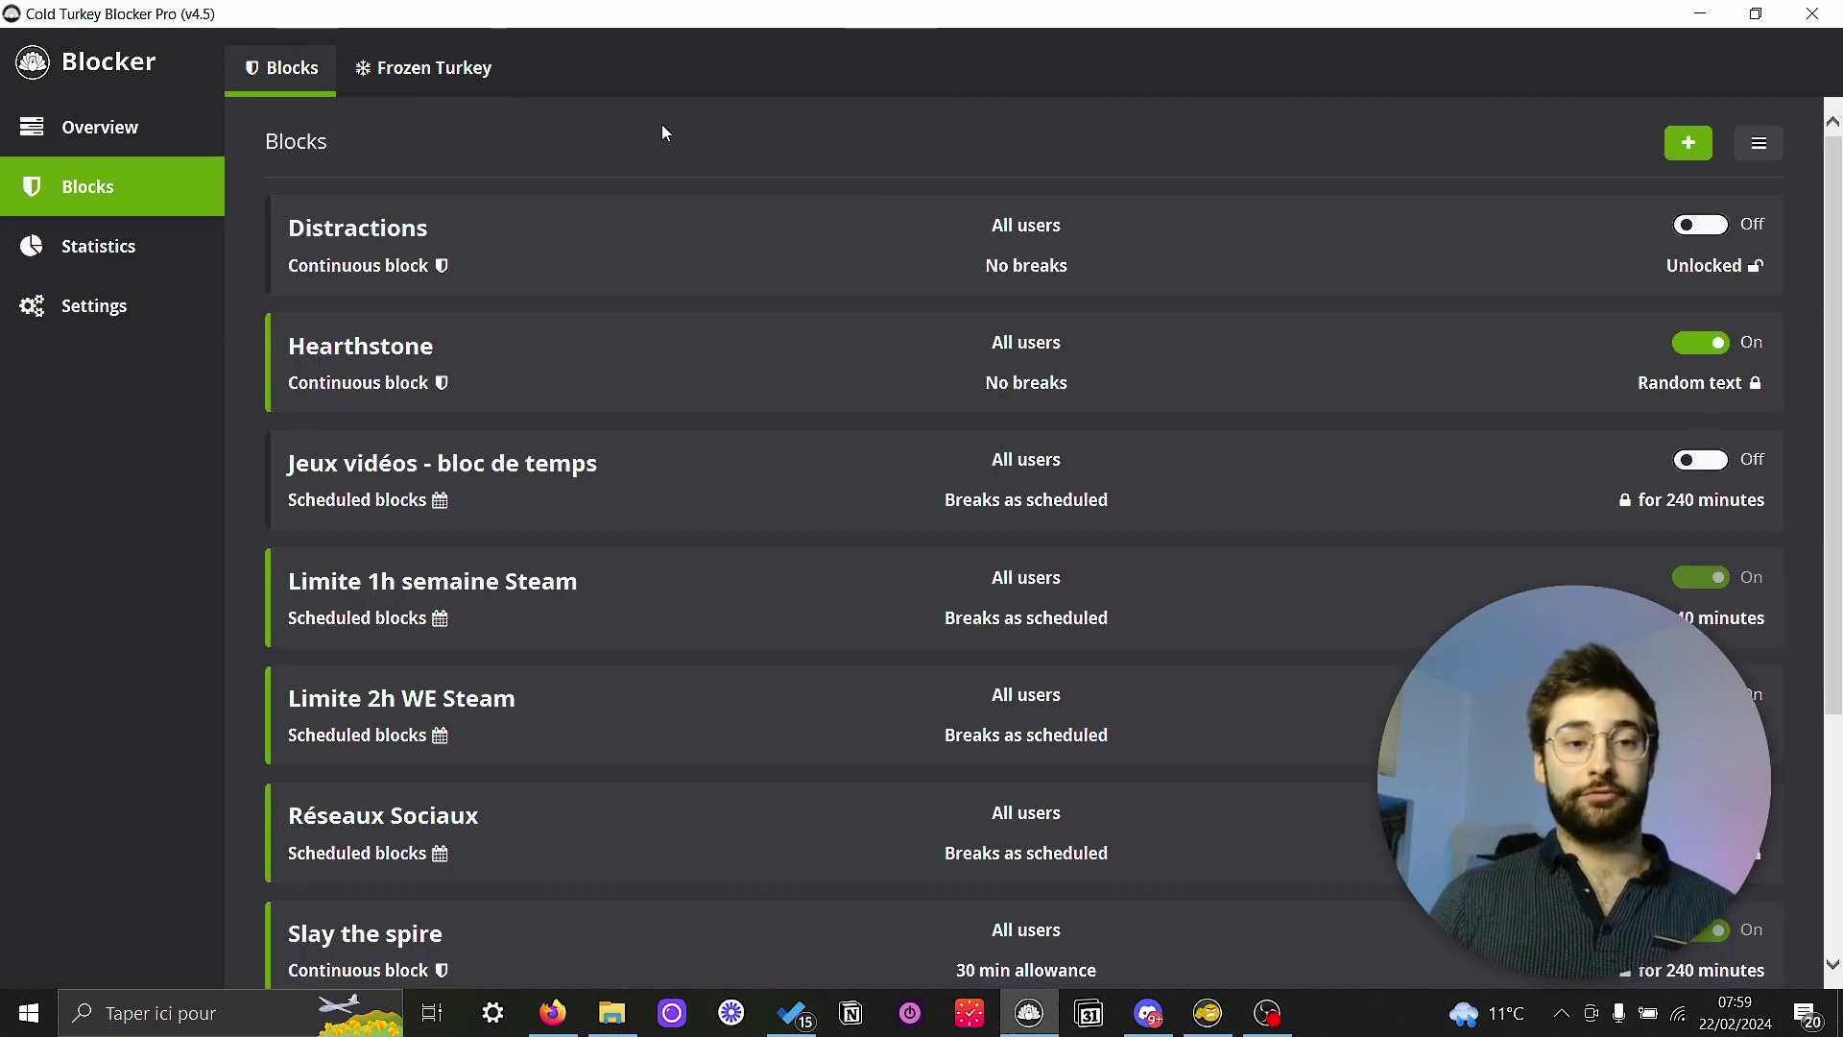
left_click(1691, 144)
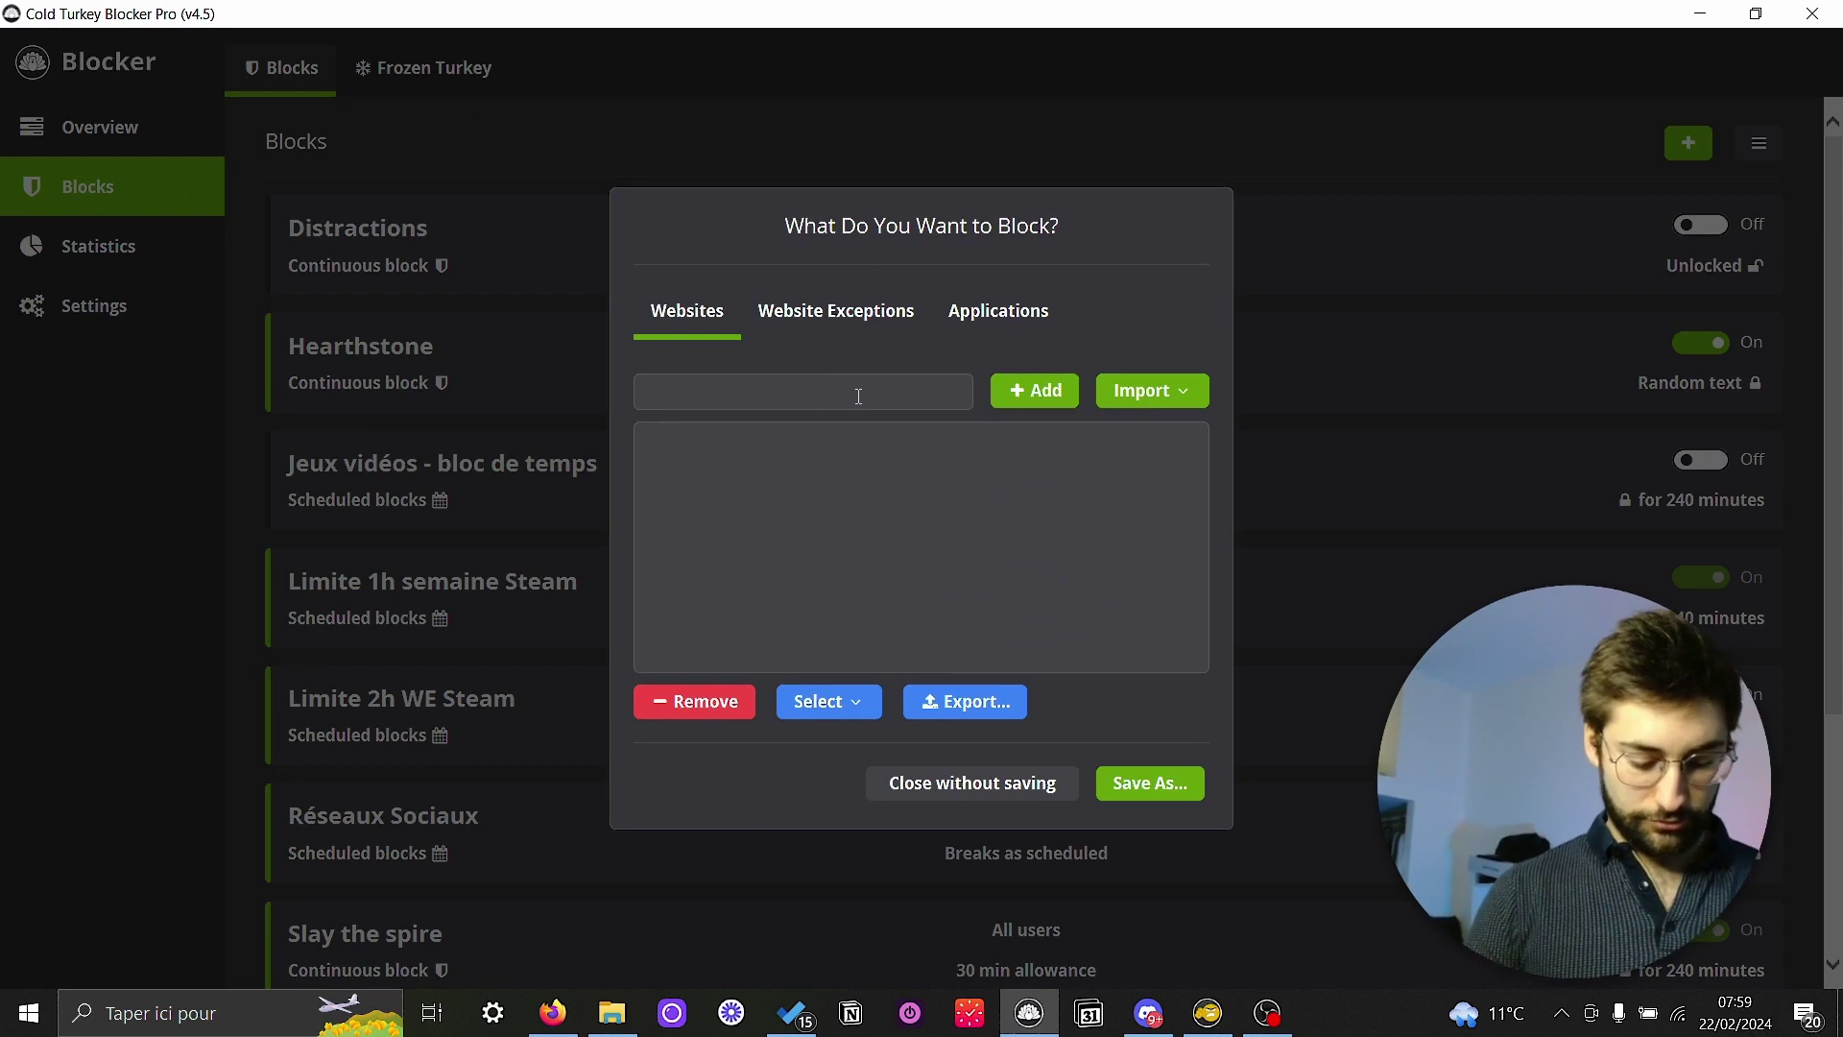
type("youtu")
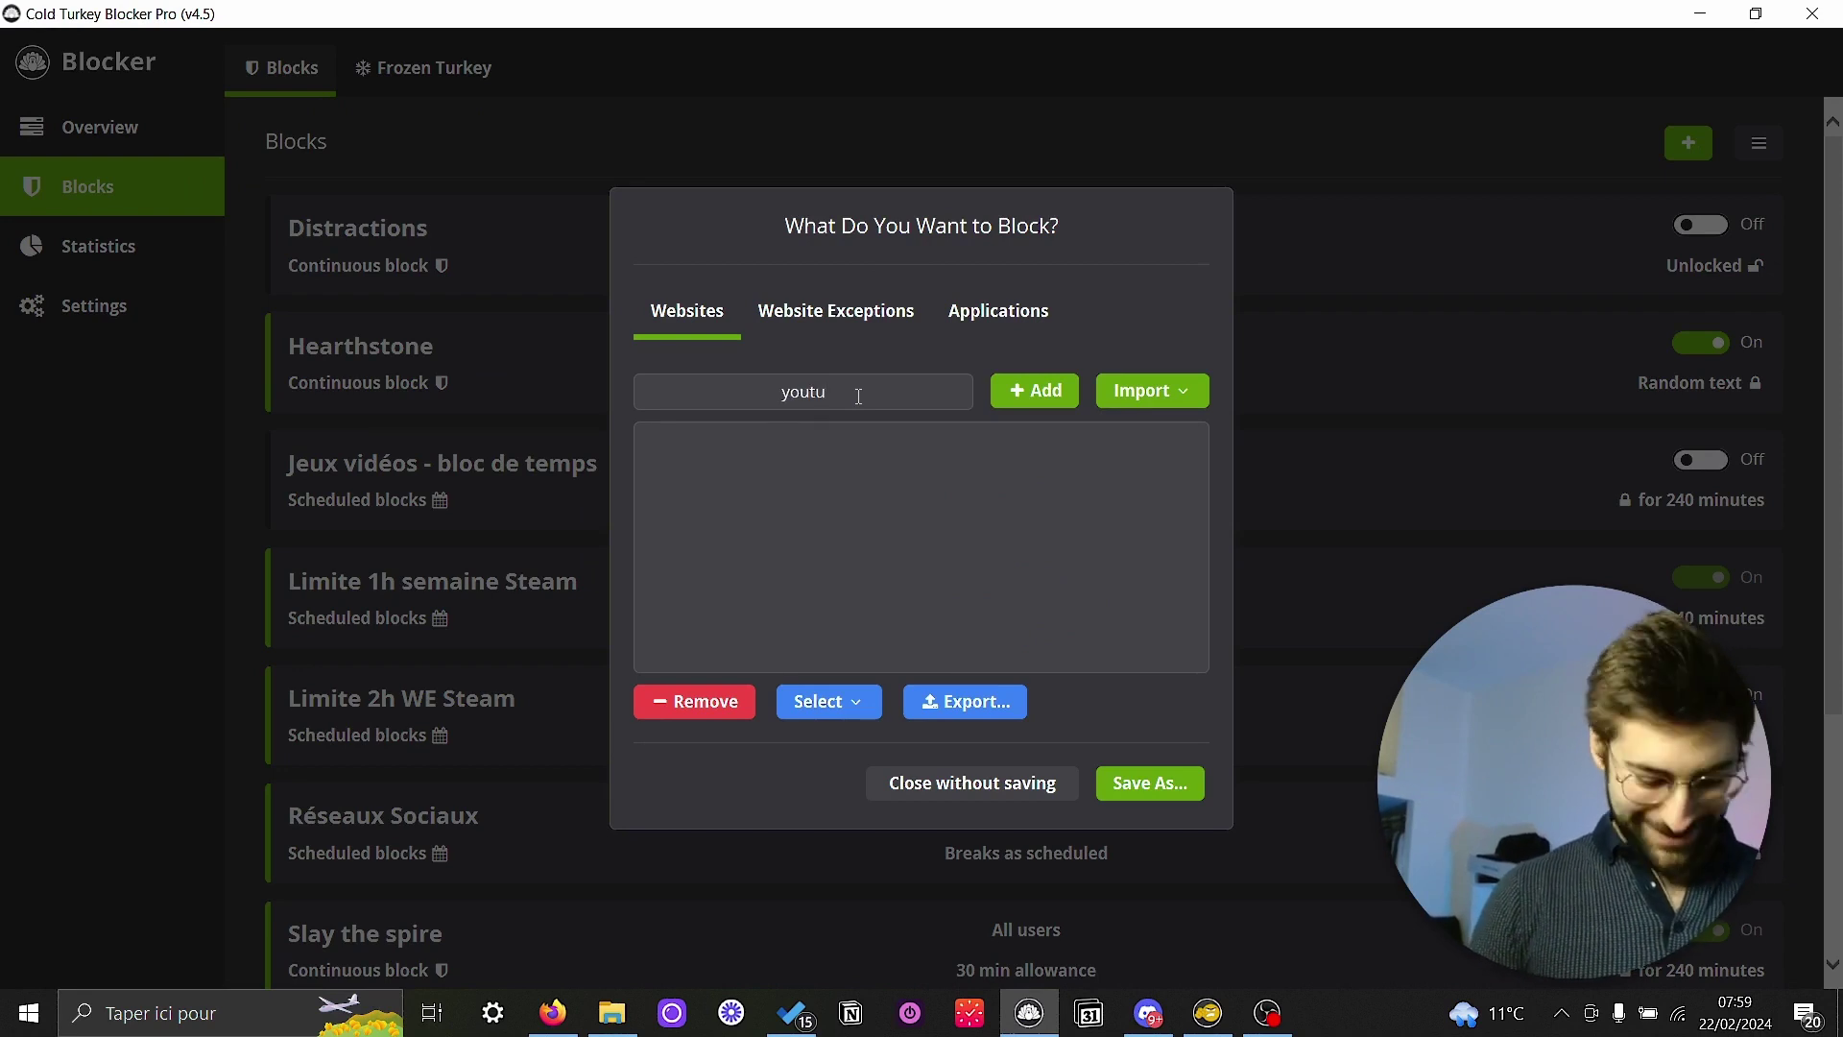
type("be.com")
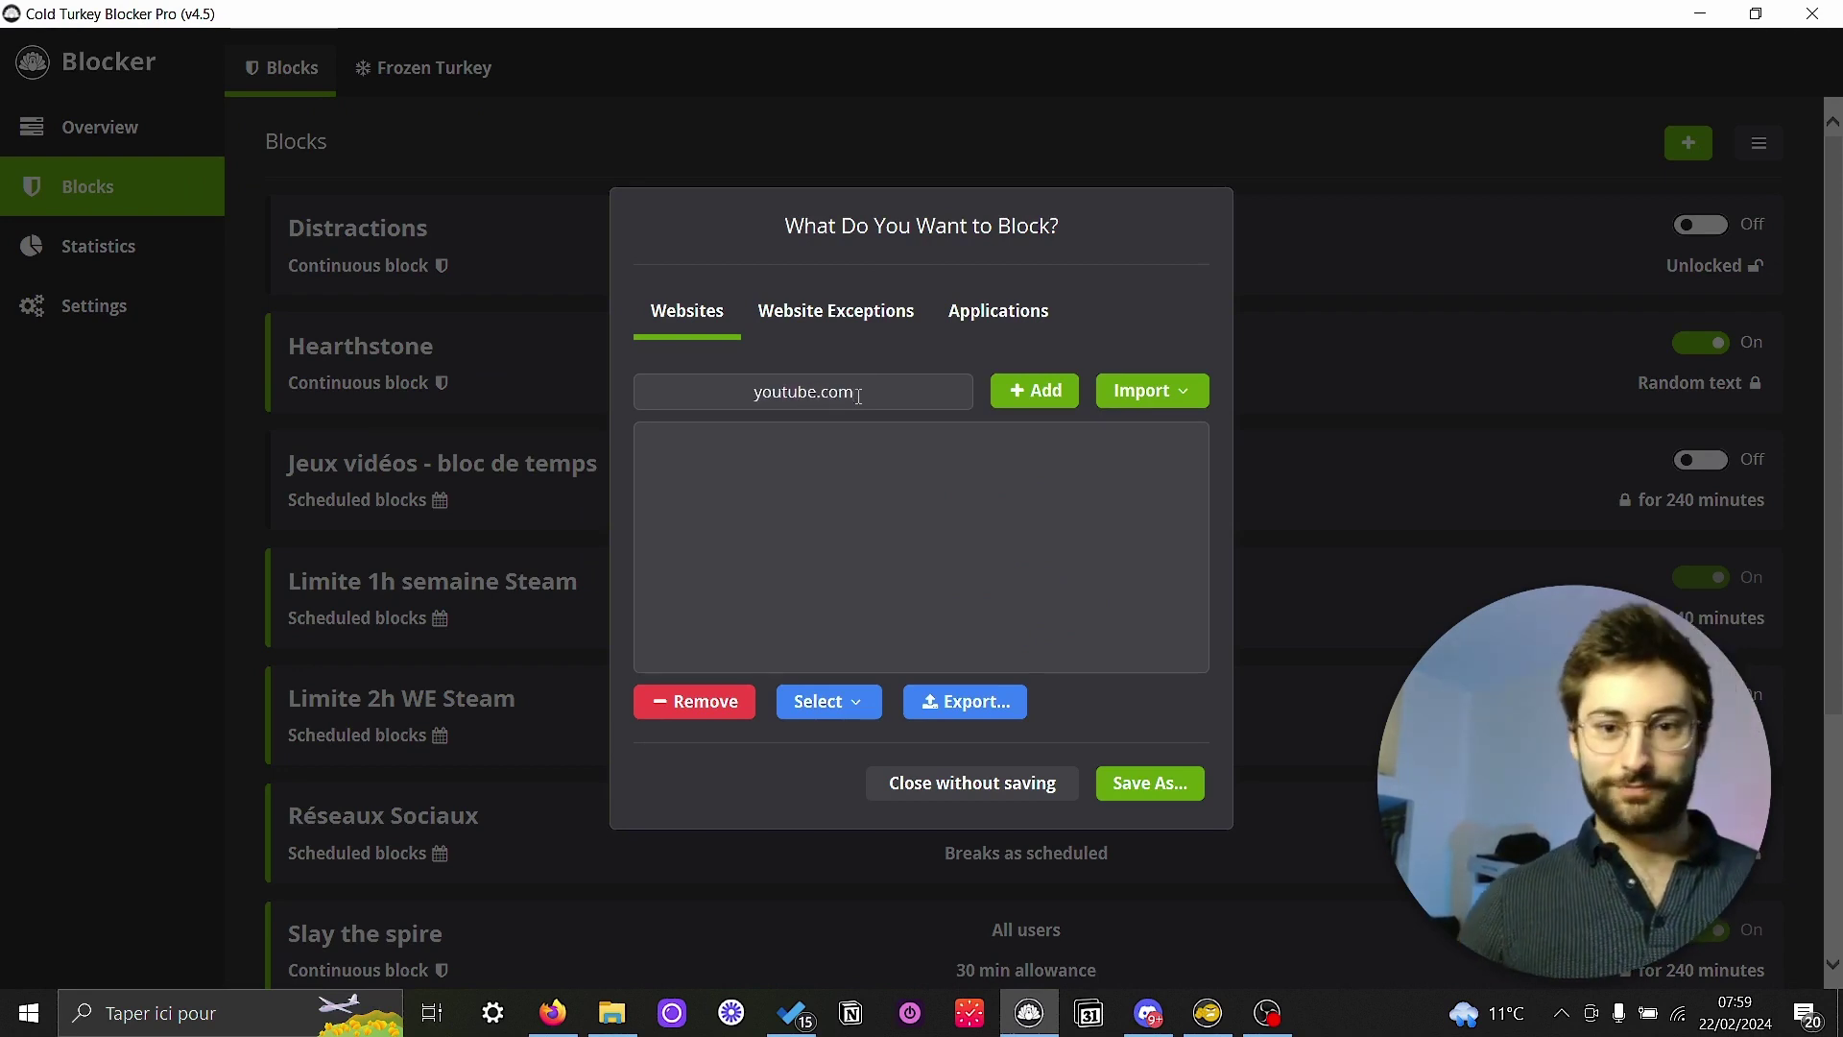
left_click(1037, 393)
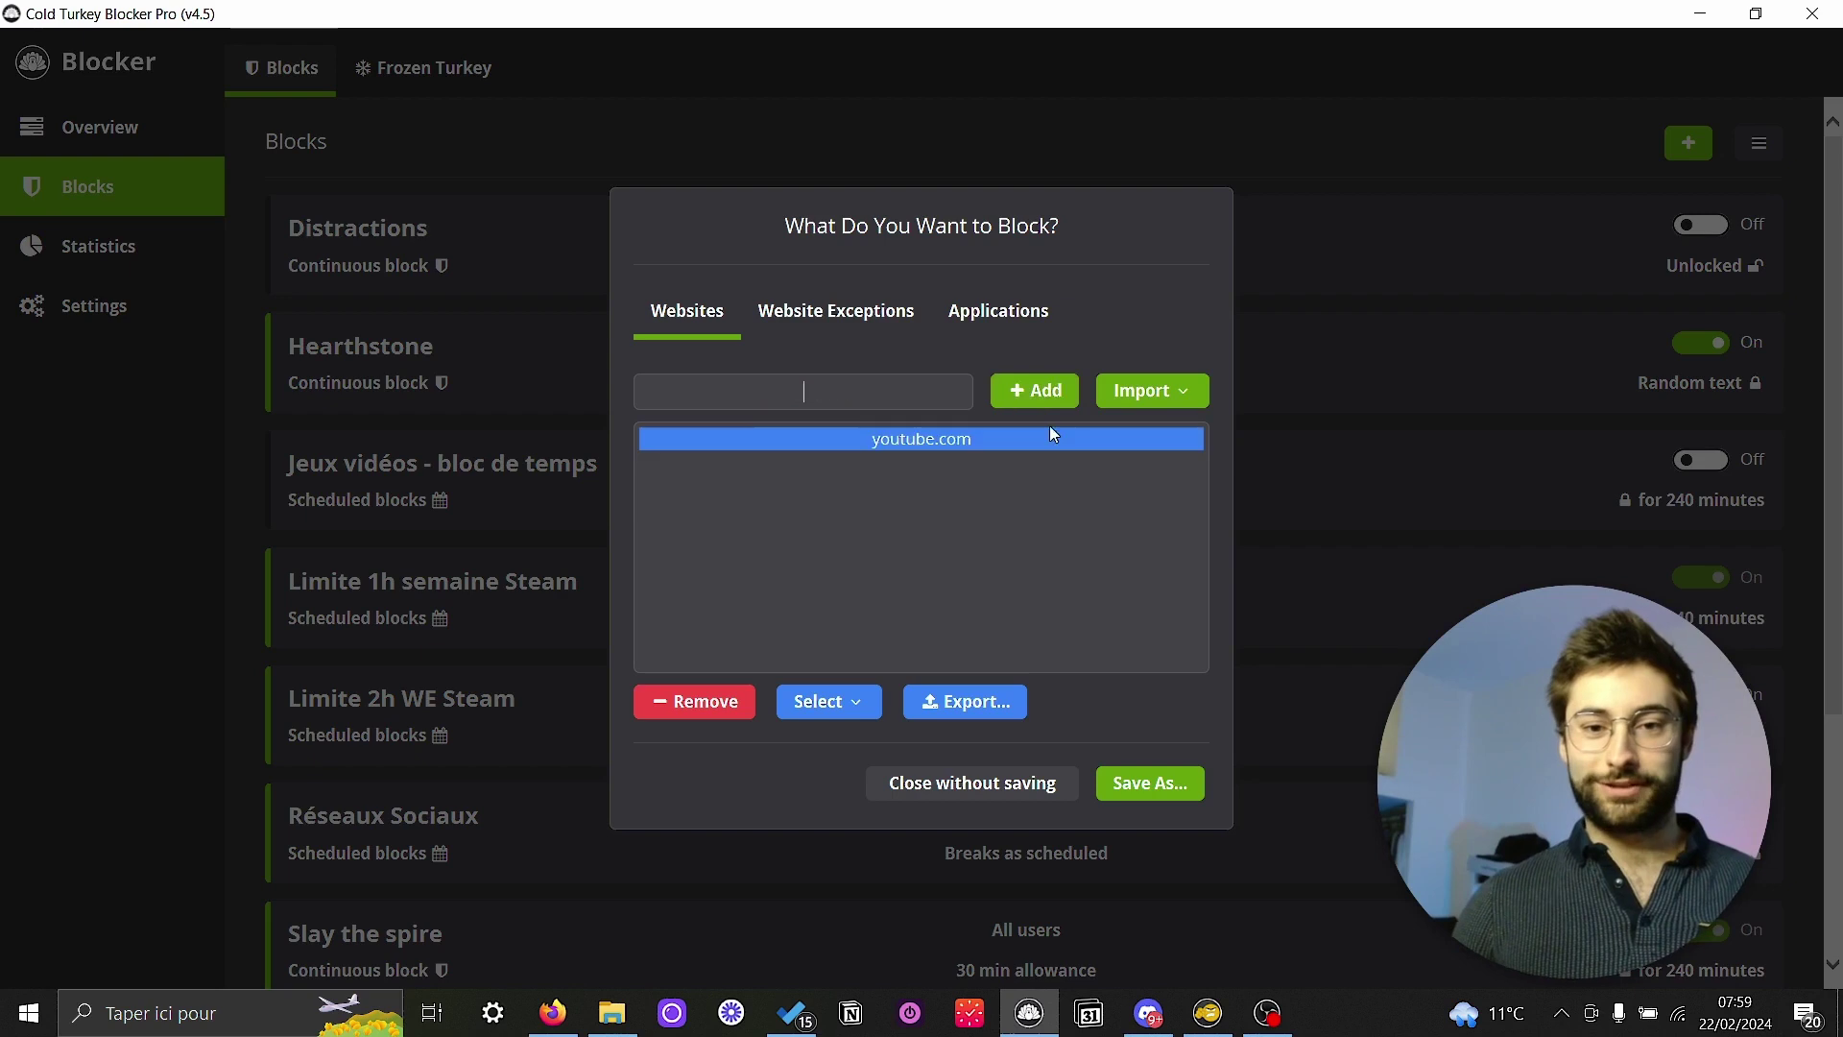
Examine the new block's website exceptions and application options, including the Windows 10 app list and folder selection, without adding anything
left_click(833, 313)
left_click(1000, 317)
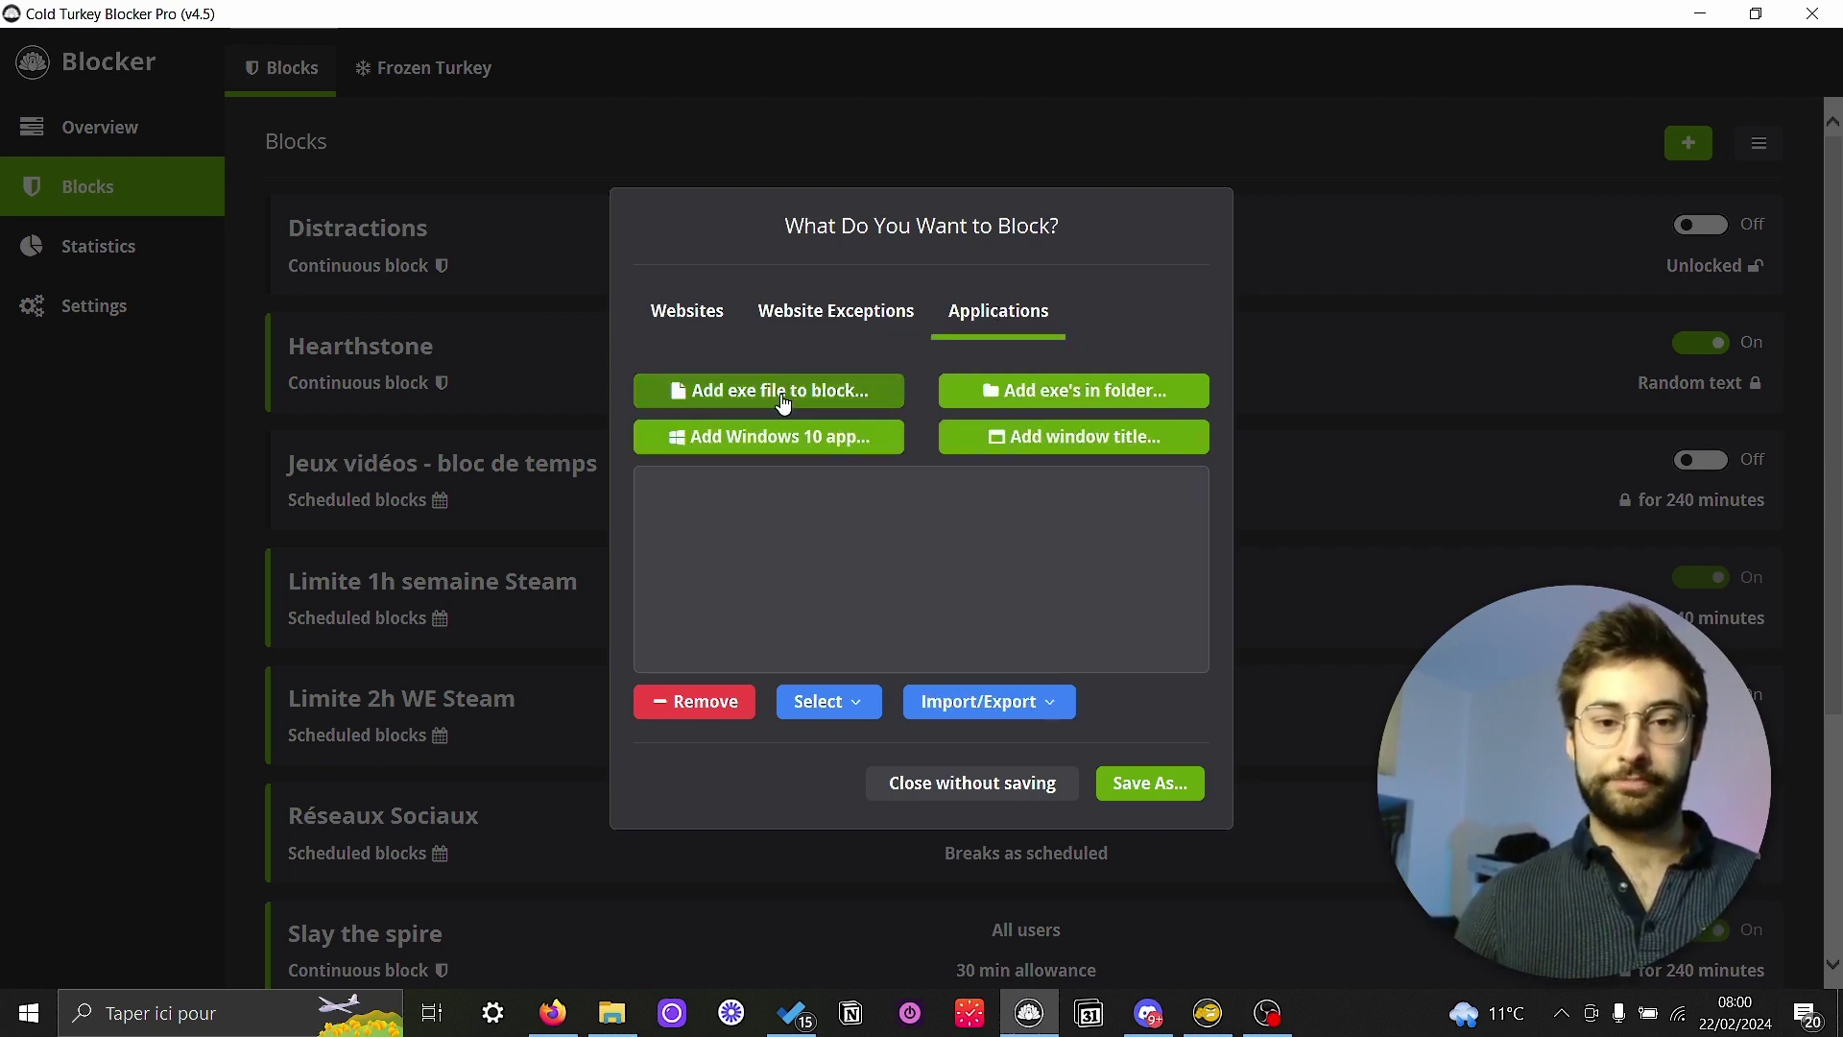
left_click(804, 449)
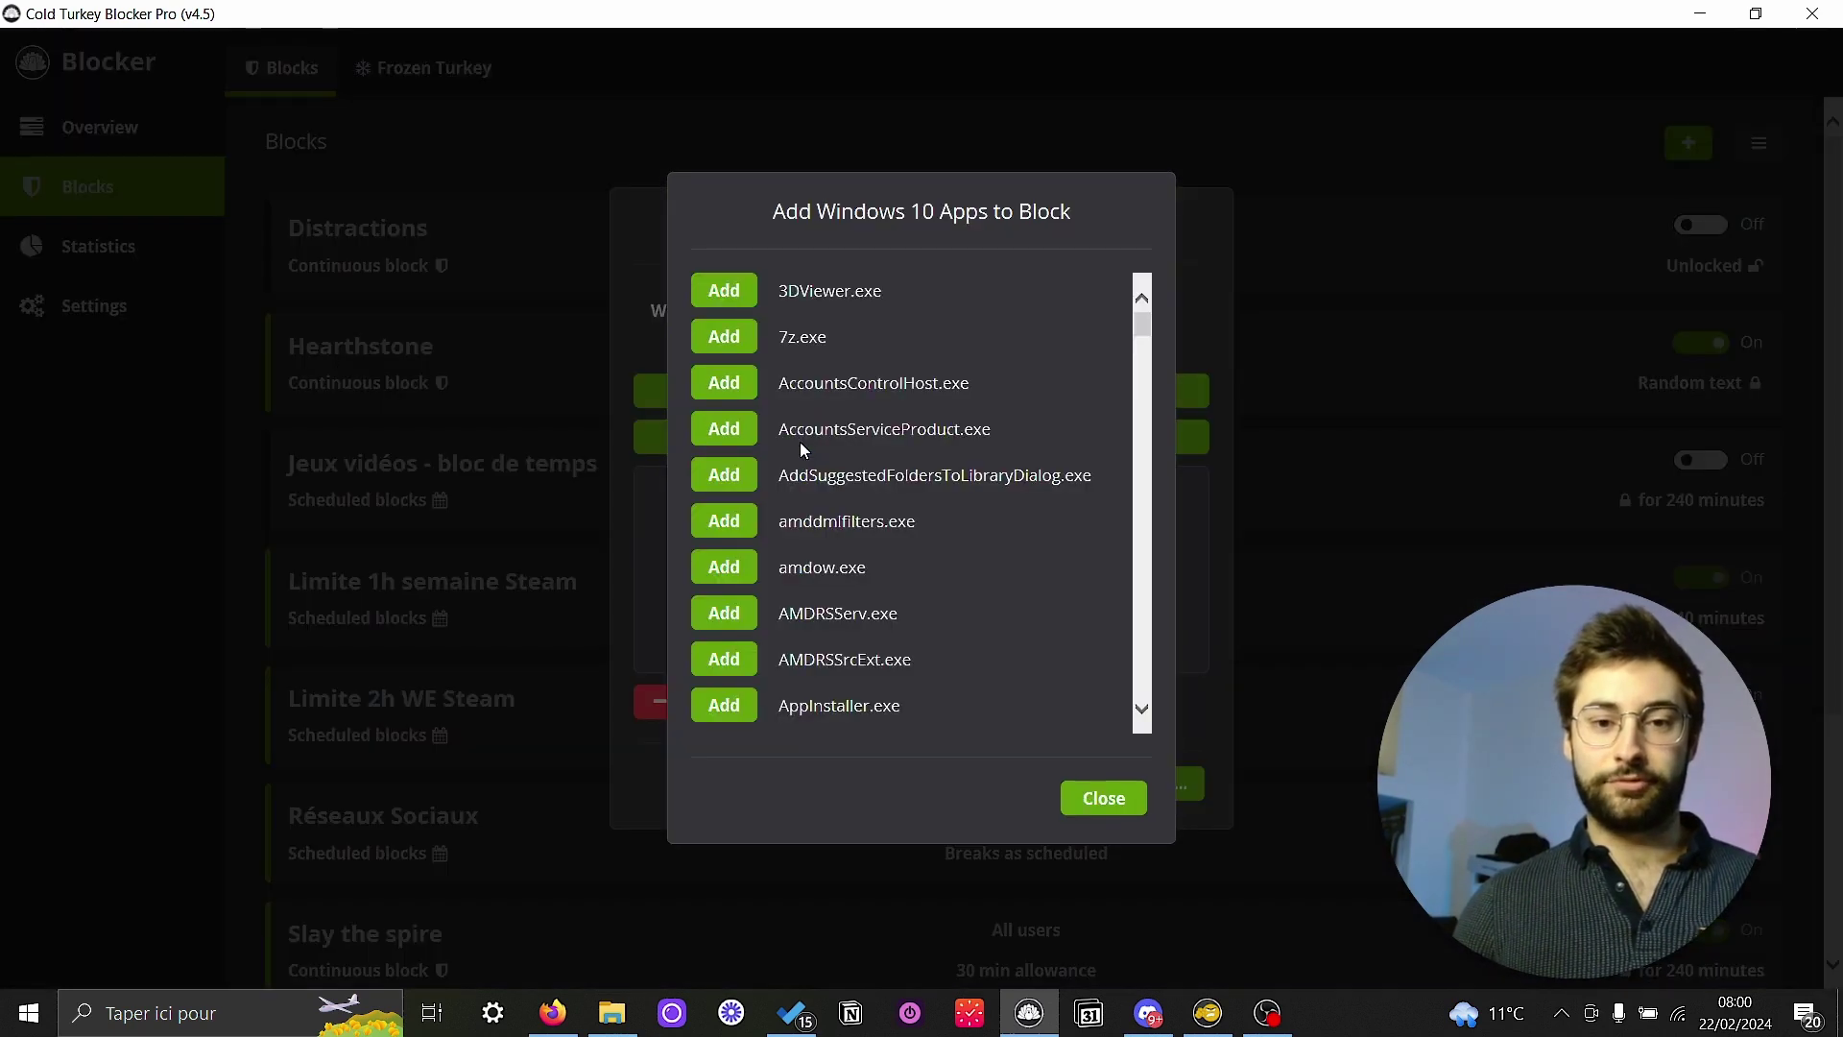
scroll(806, 403, "down", 10)
scroll(940, 638, "down", 5)
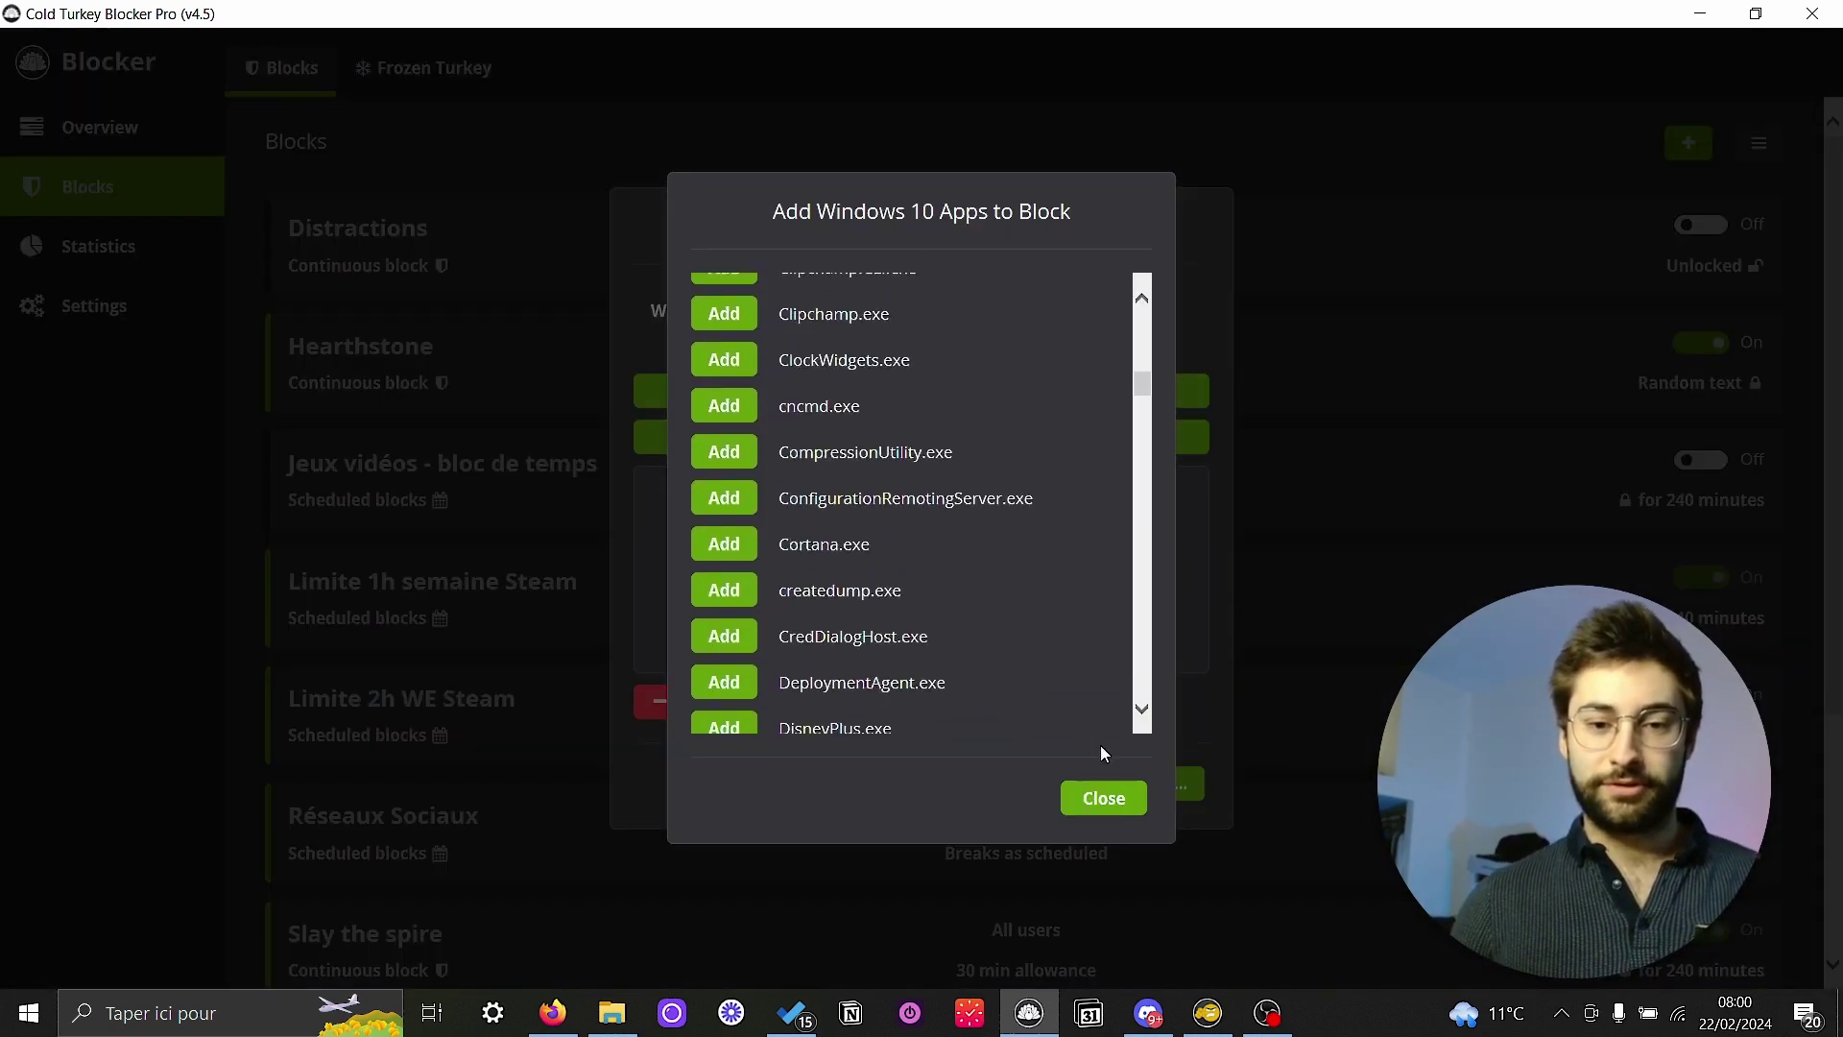
scroll(888, 643, "down", 4)
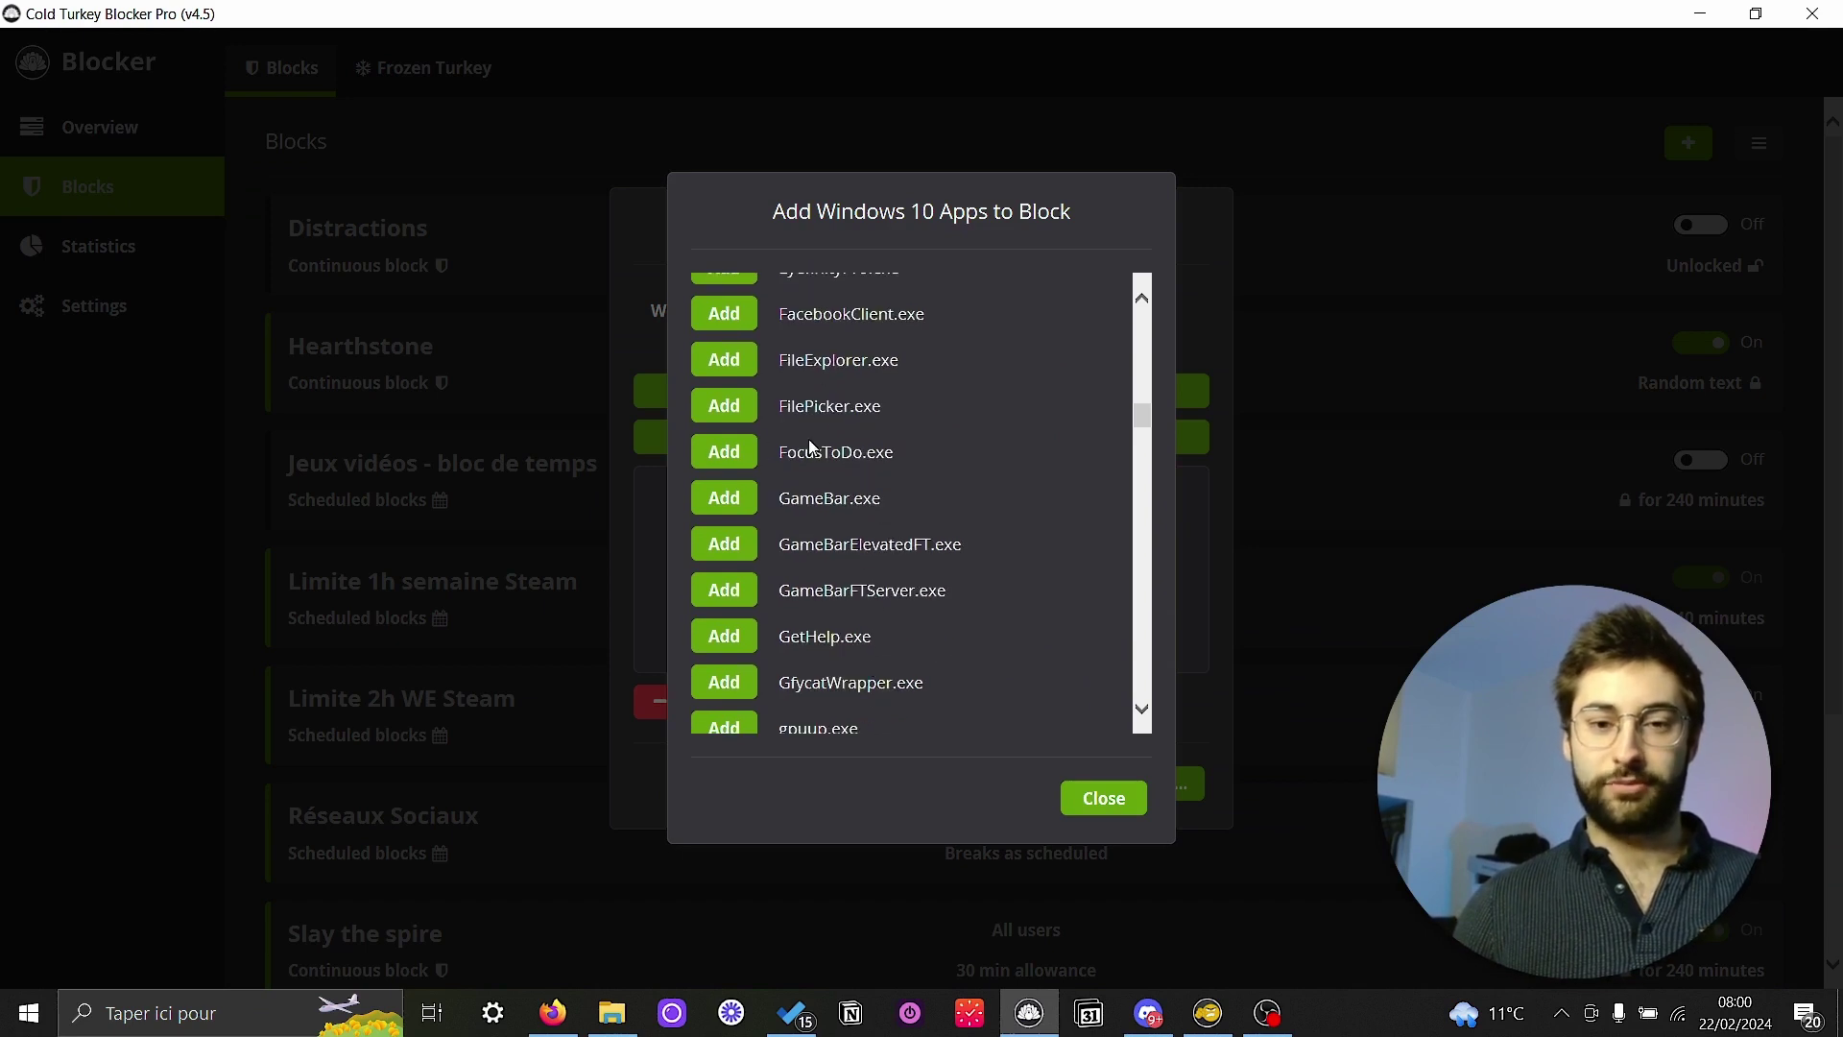
scroll(801, 448, "down", 12)
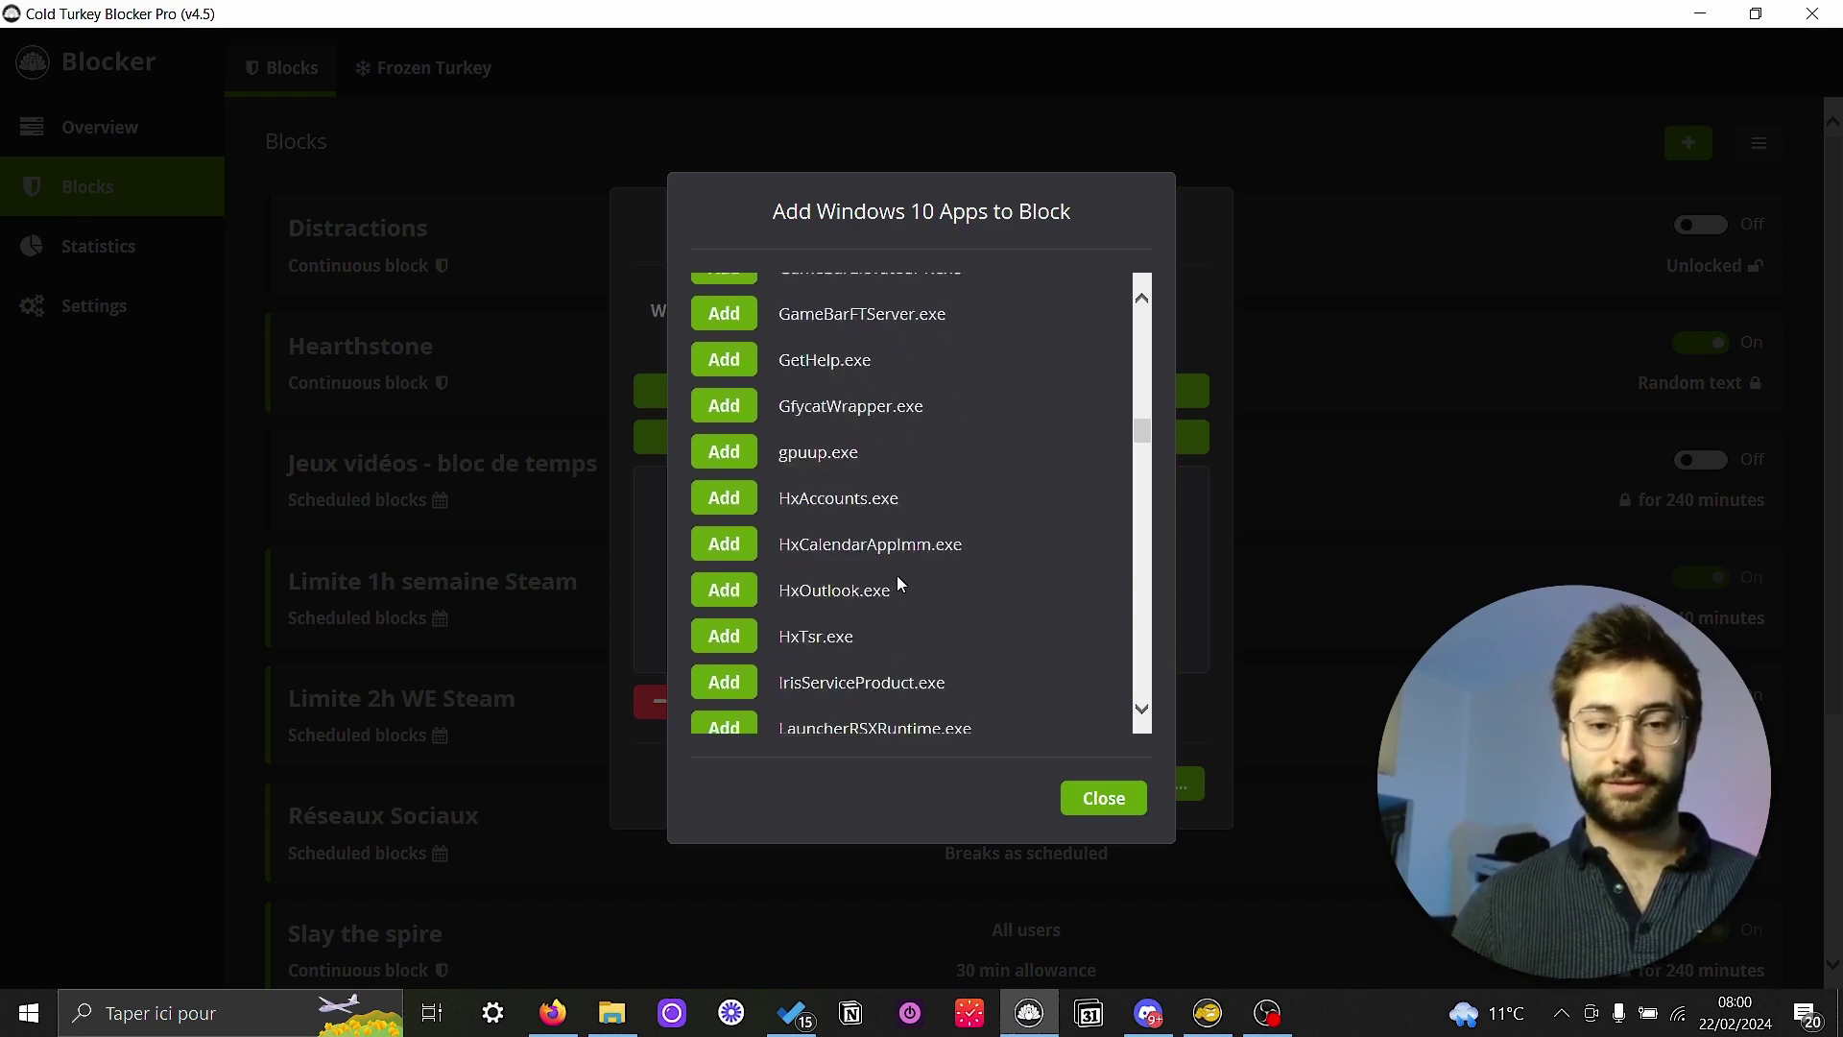
scroll(908, 576, "down", 1)
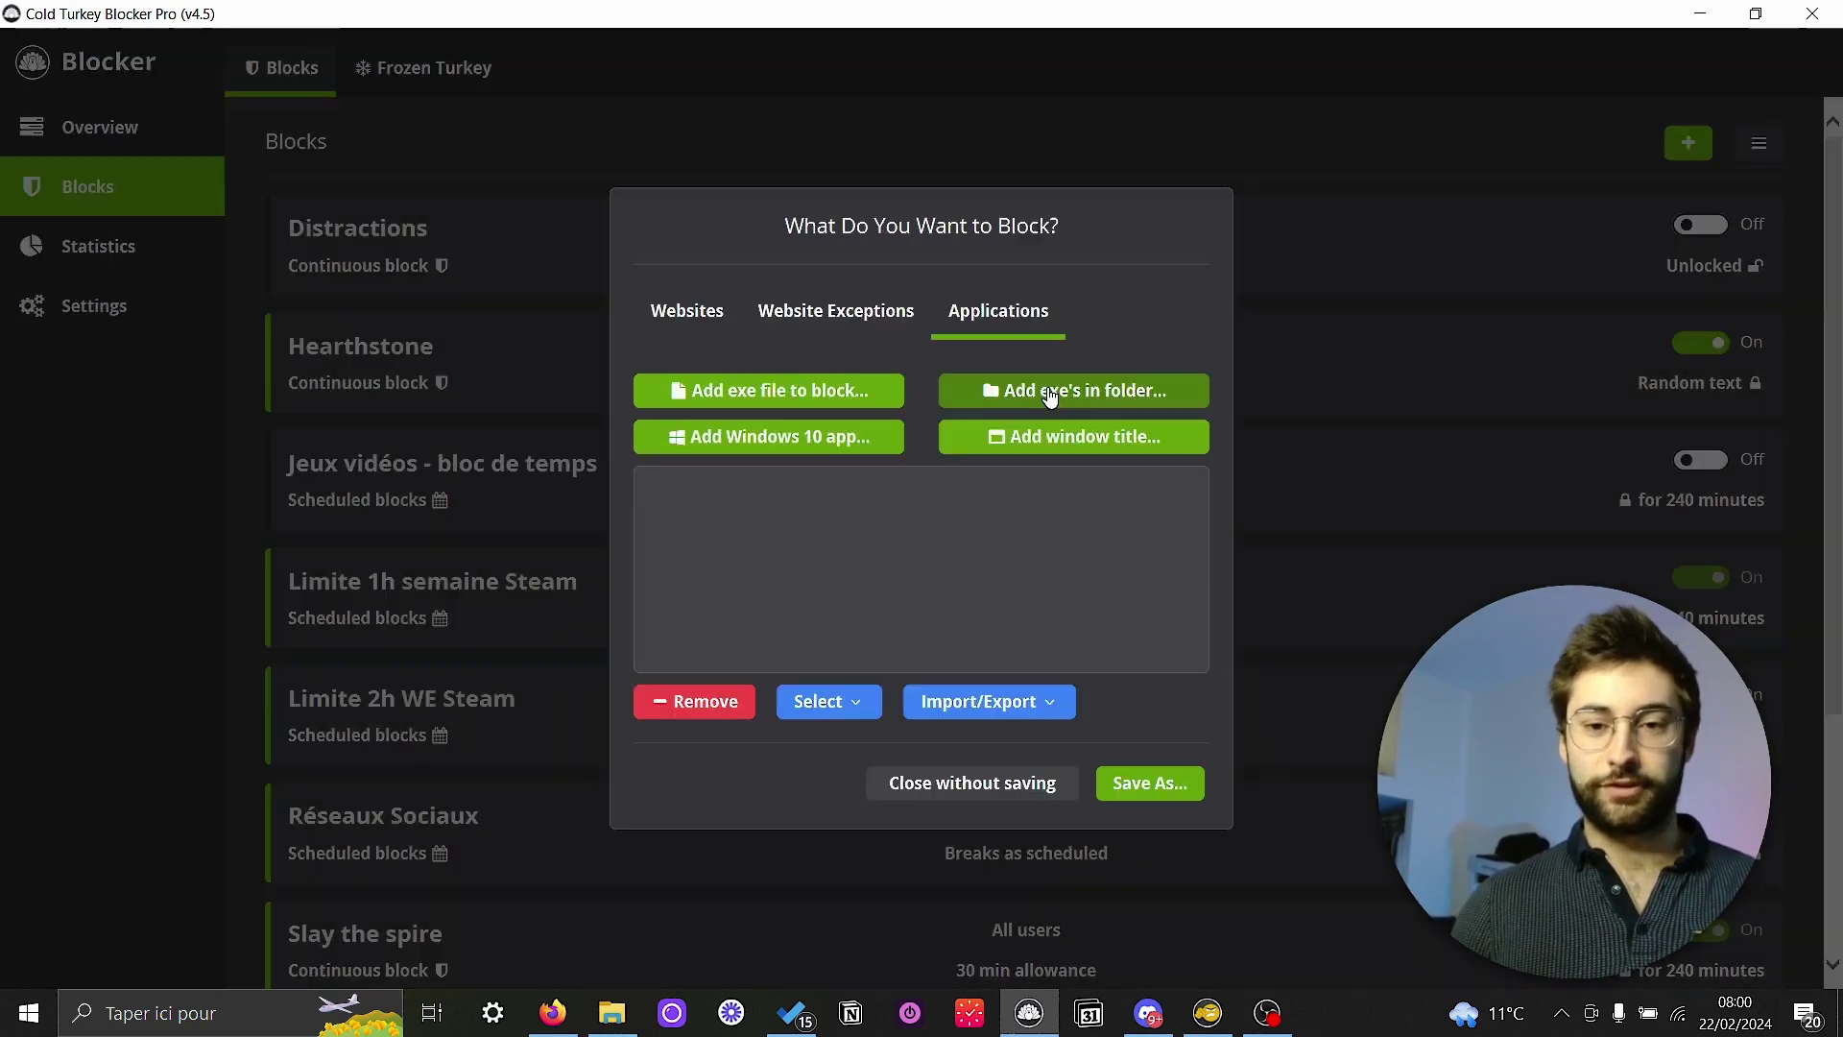
left_click(1048, 389)
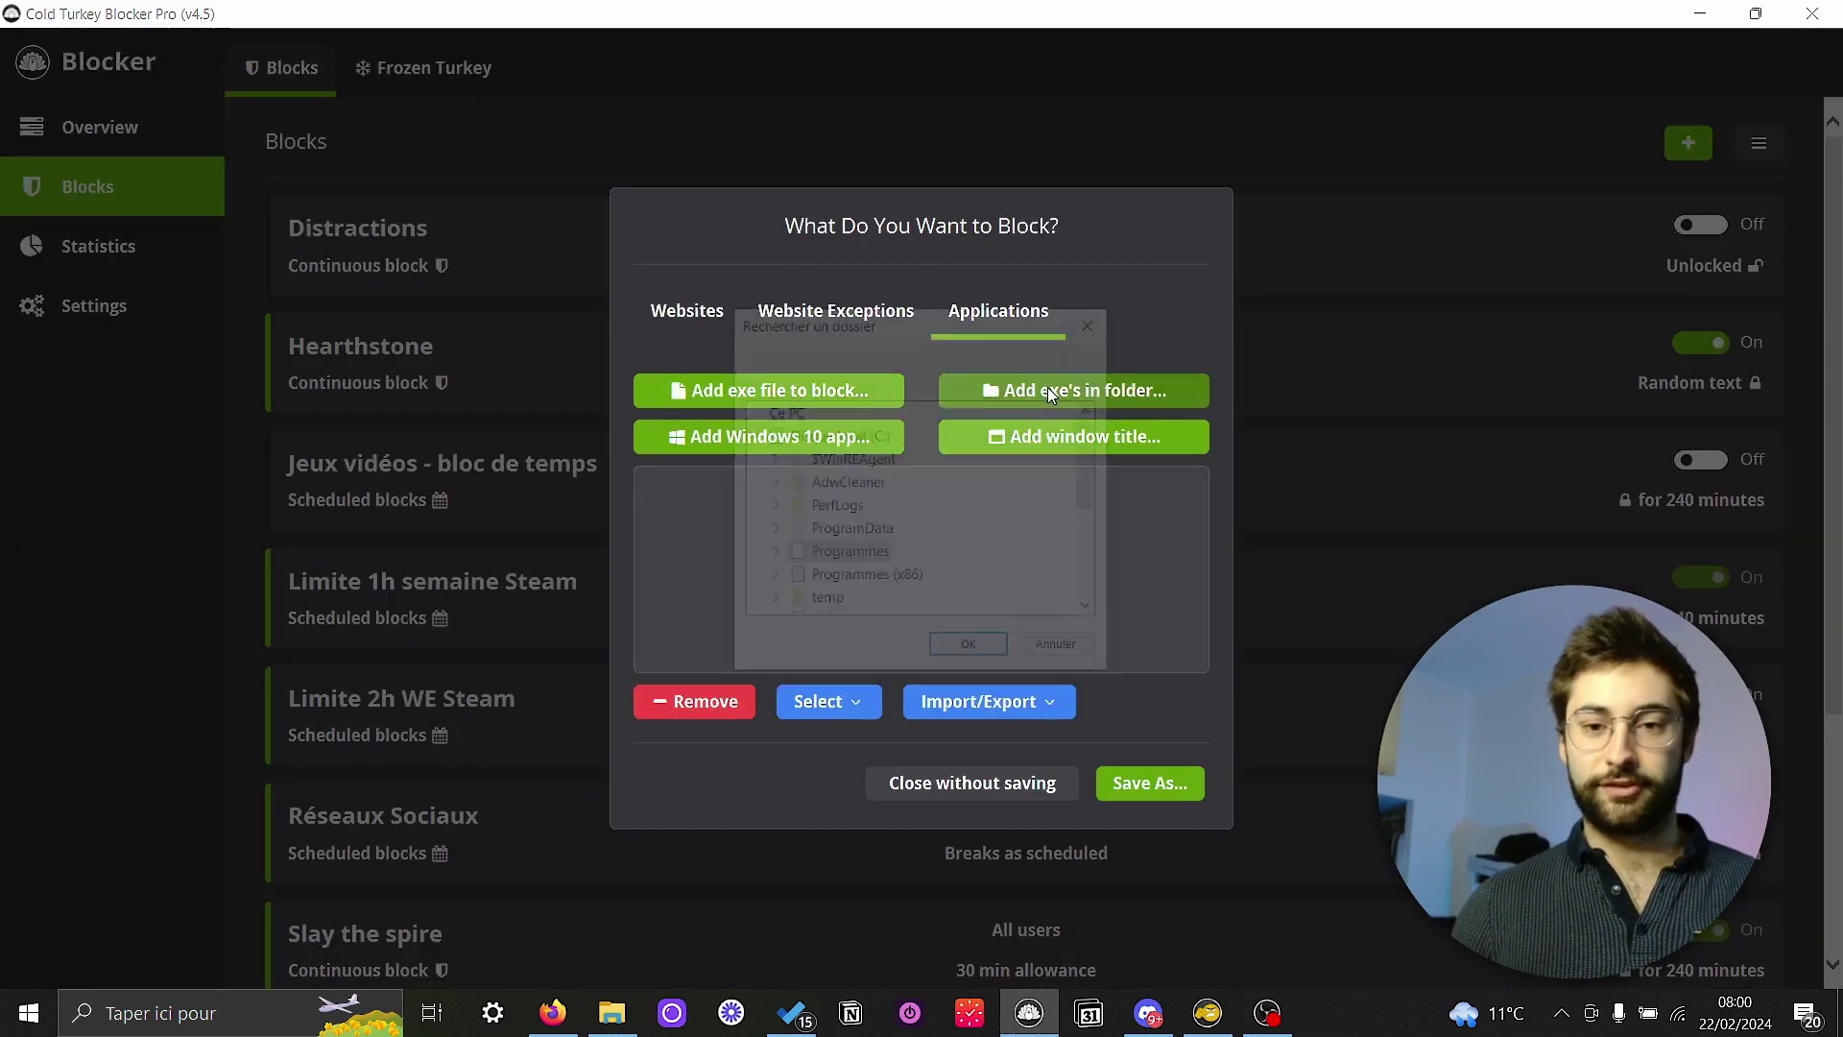
left_click(1094, 319)
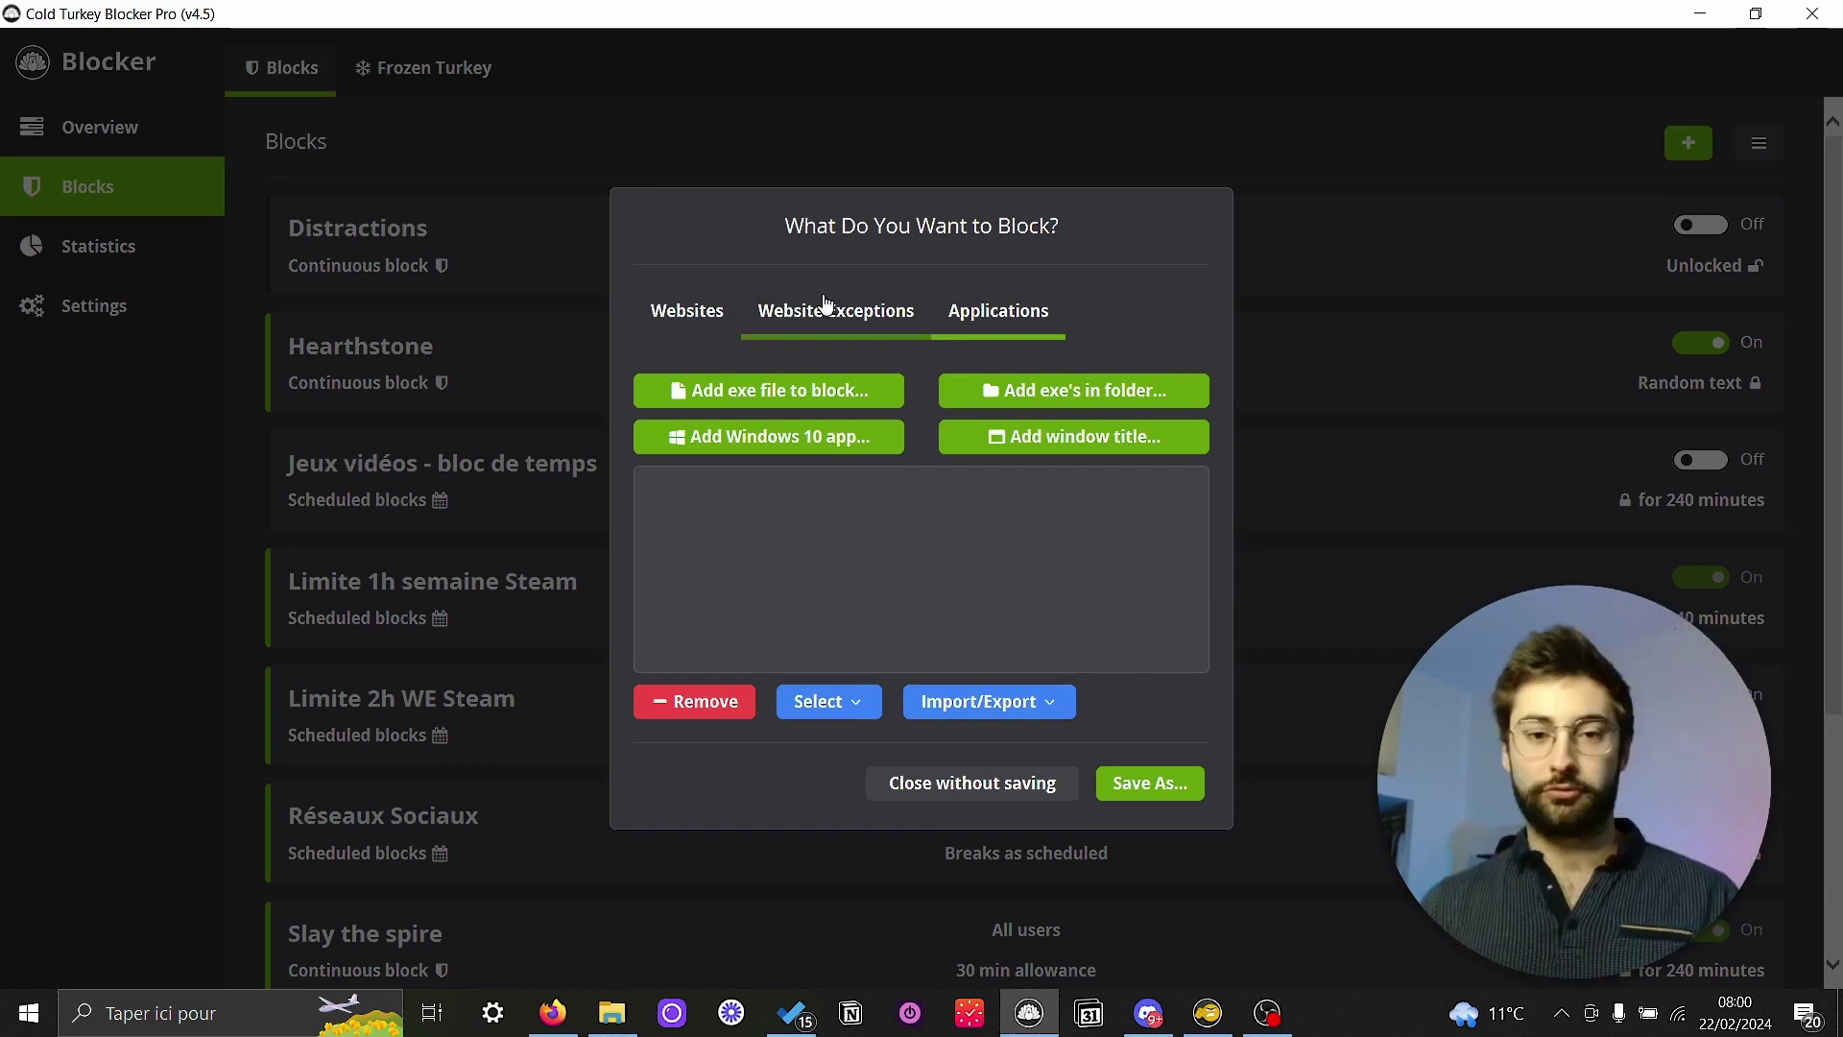
Save the new block under the name "YouTube"
left_click(1144, 780)
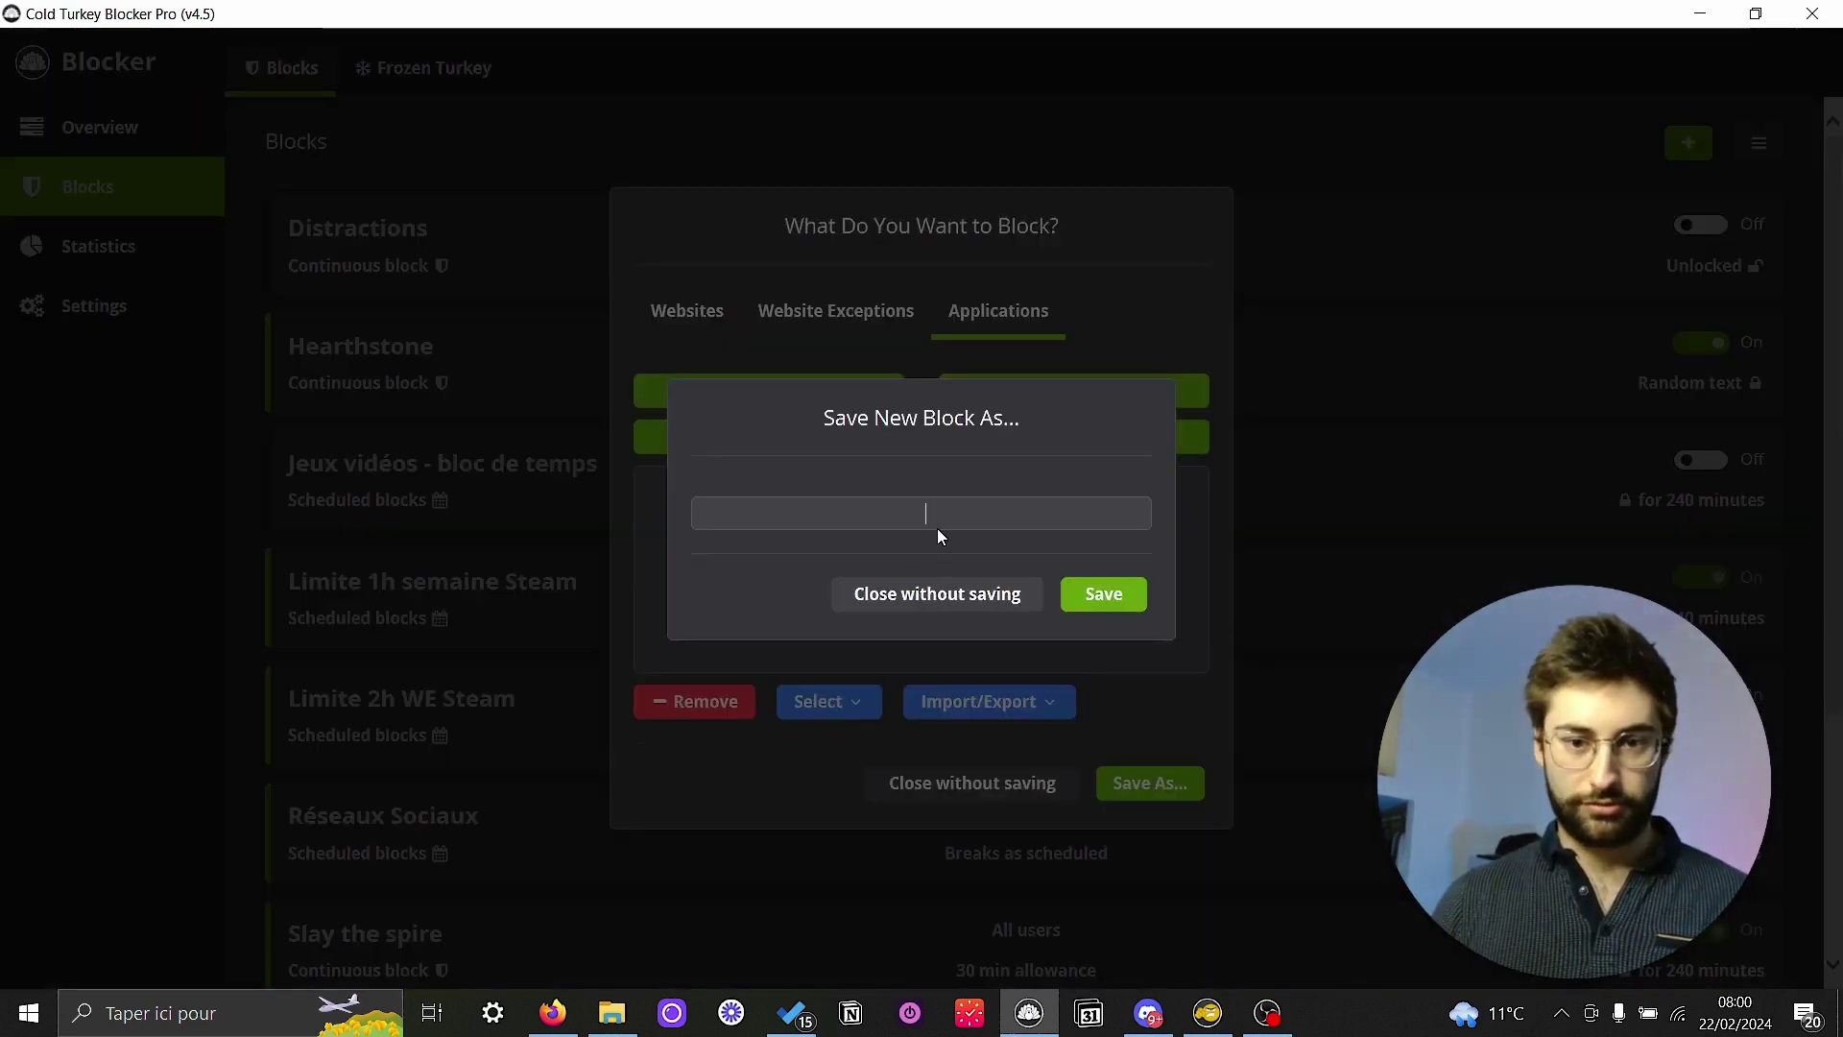
type("YouTu")
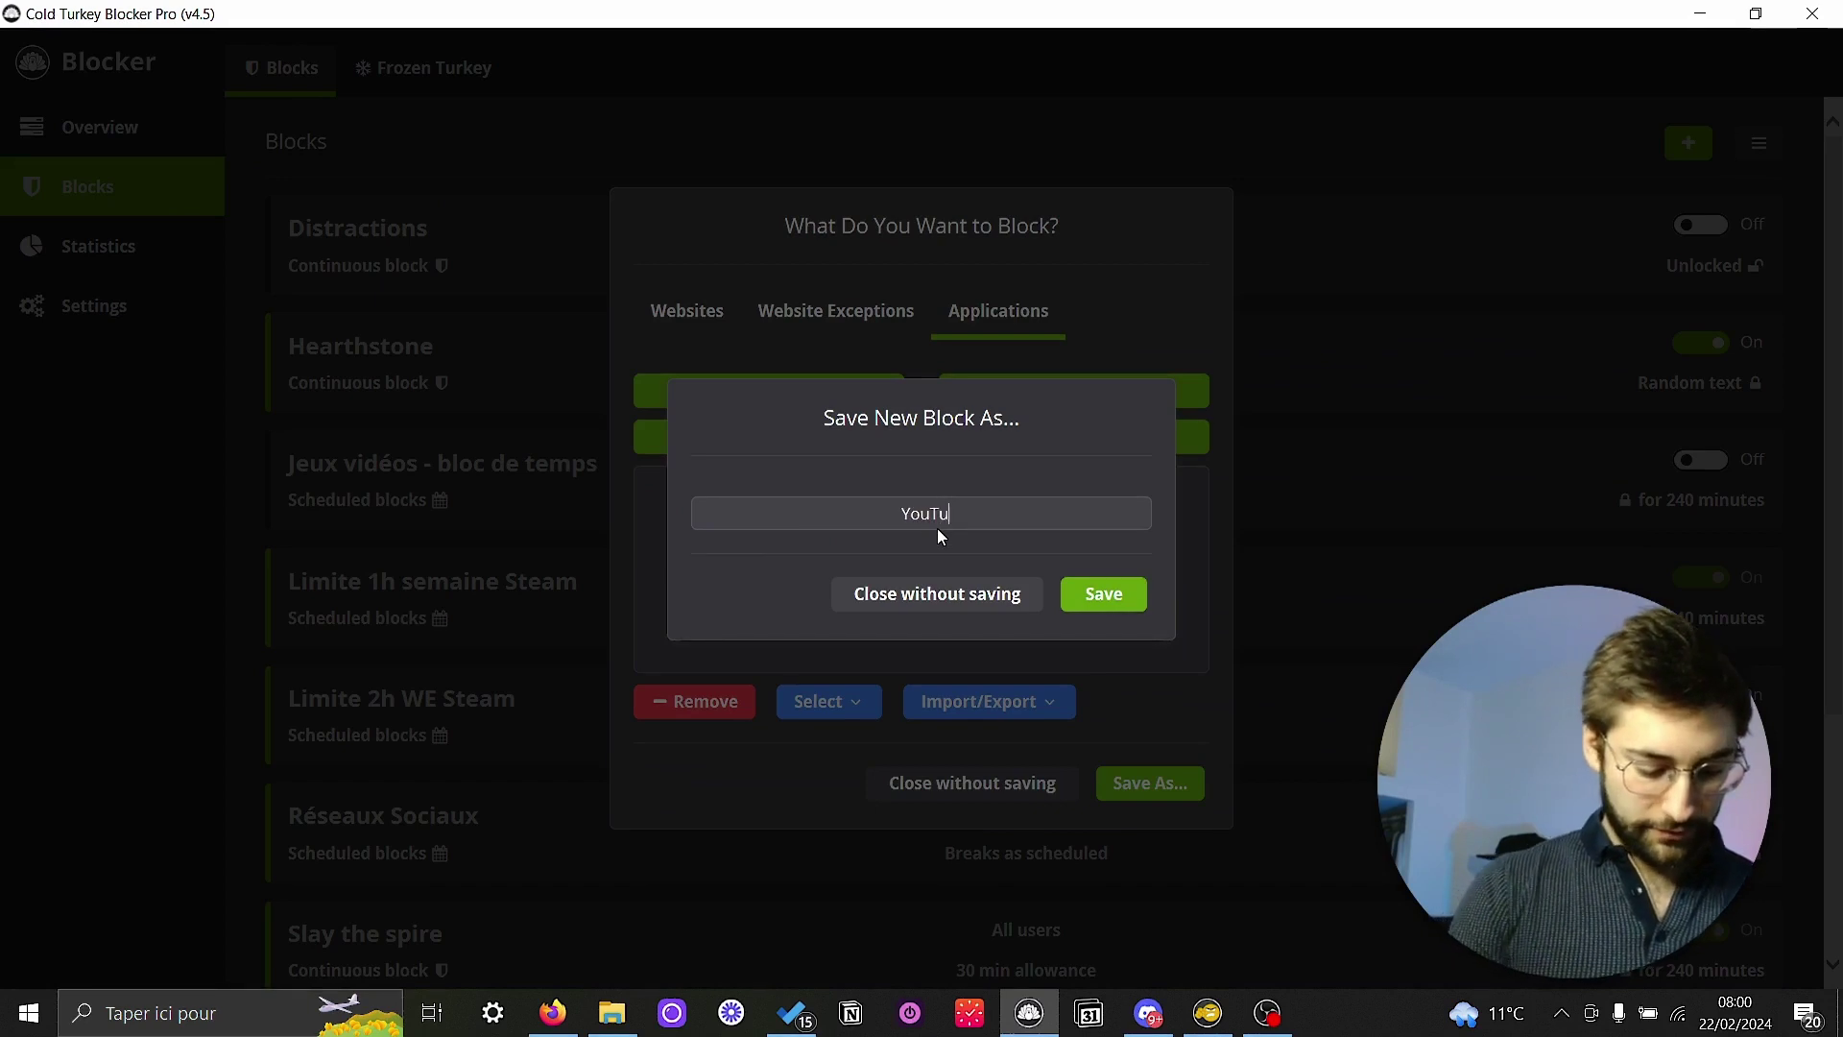
type("be")
left_click(1104, 593)
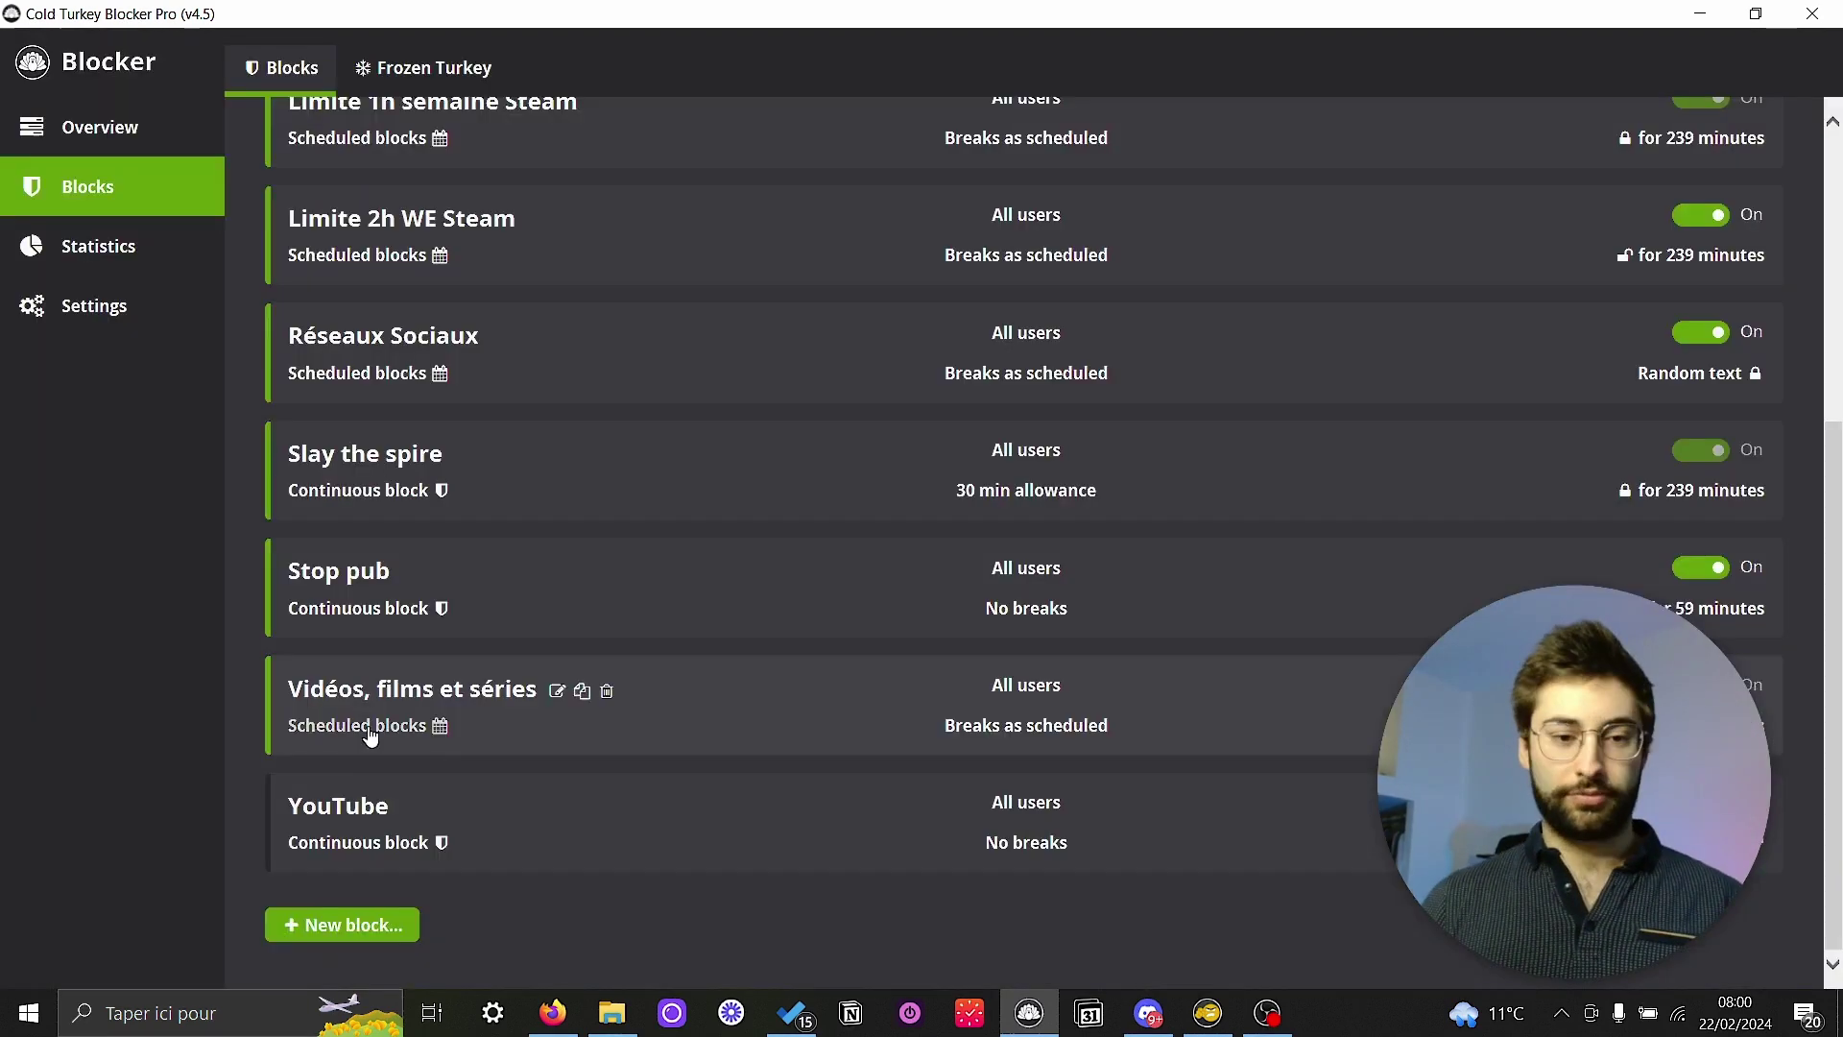
Switch the YouTube block from continuous blocking to blocking according to a schedule
left_click(378, 844)
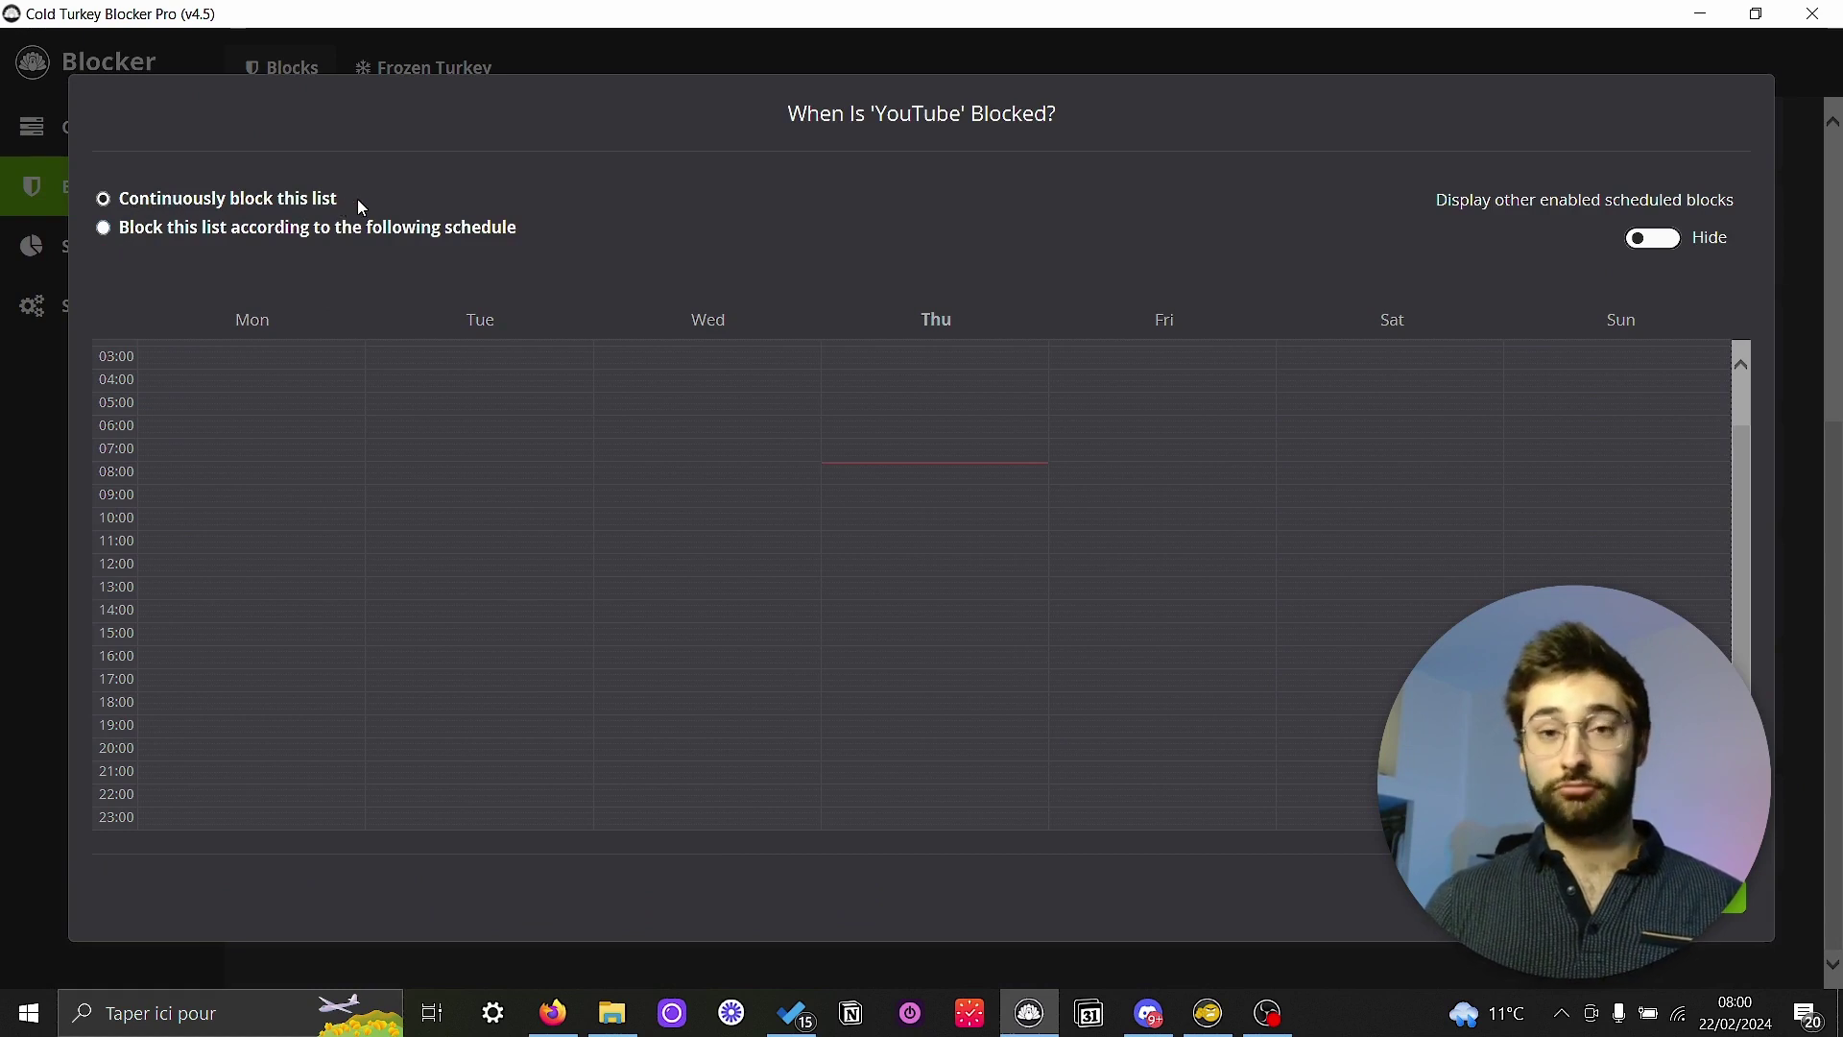
left_click(182, 231)
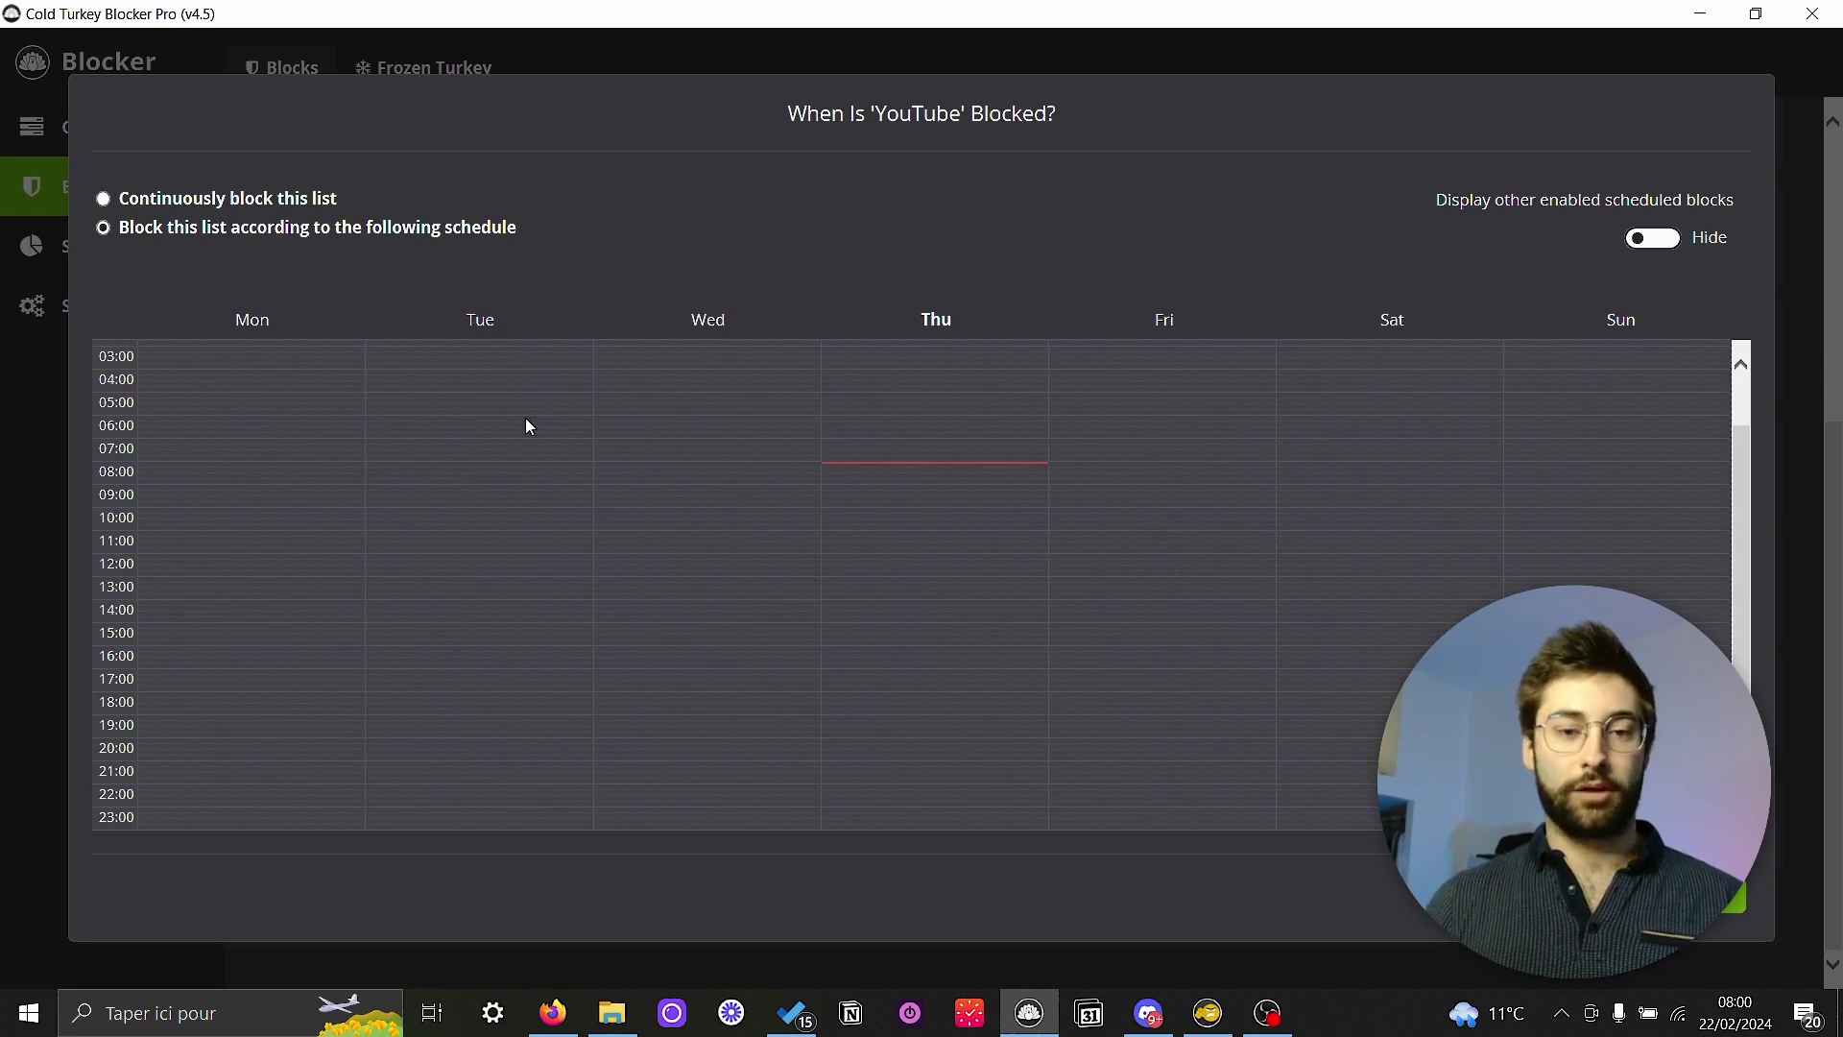
Examine the No Breaks, Pomodoro and Allowance options for a Thursday slot without adding it, and briefly display the other enabled scheduled blocks
left_click(937, 501)
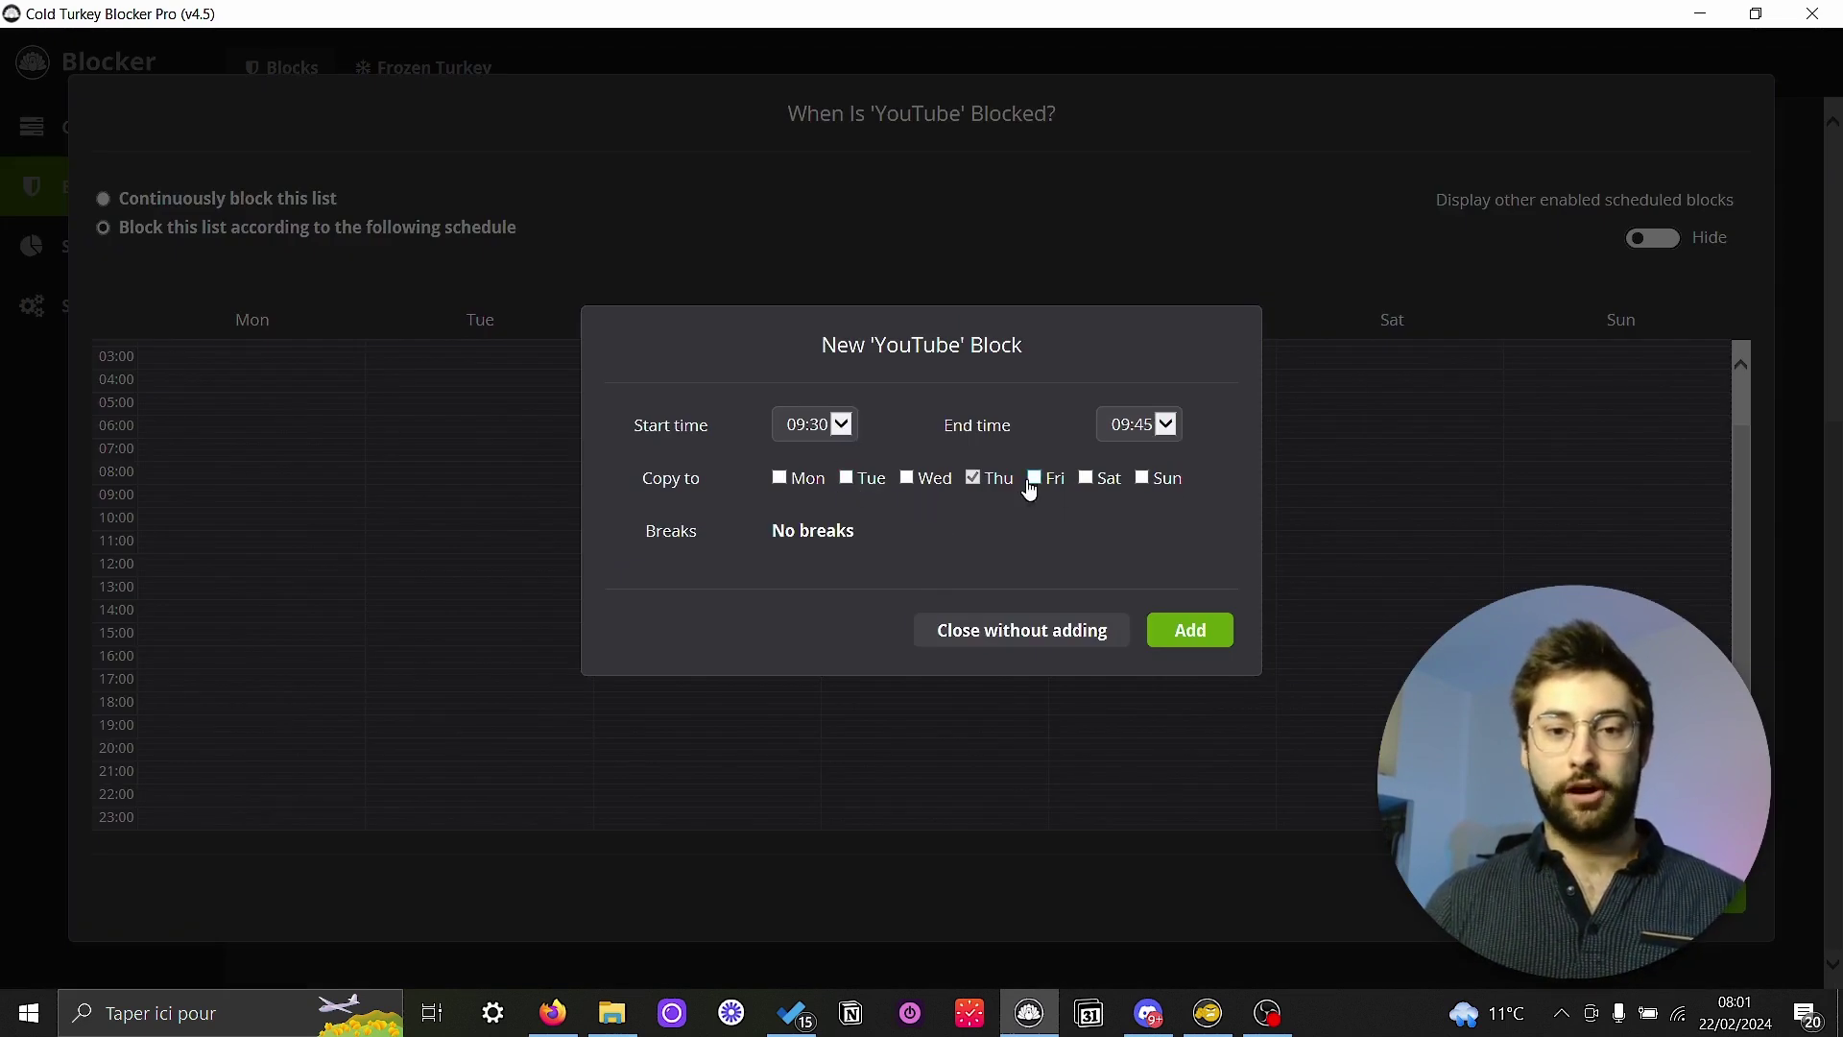
left_click(833, 533)
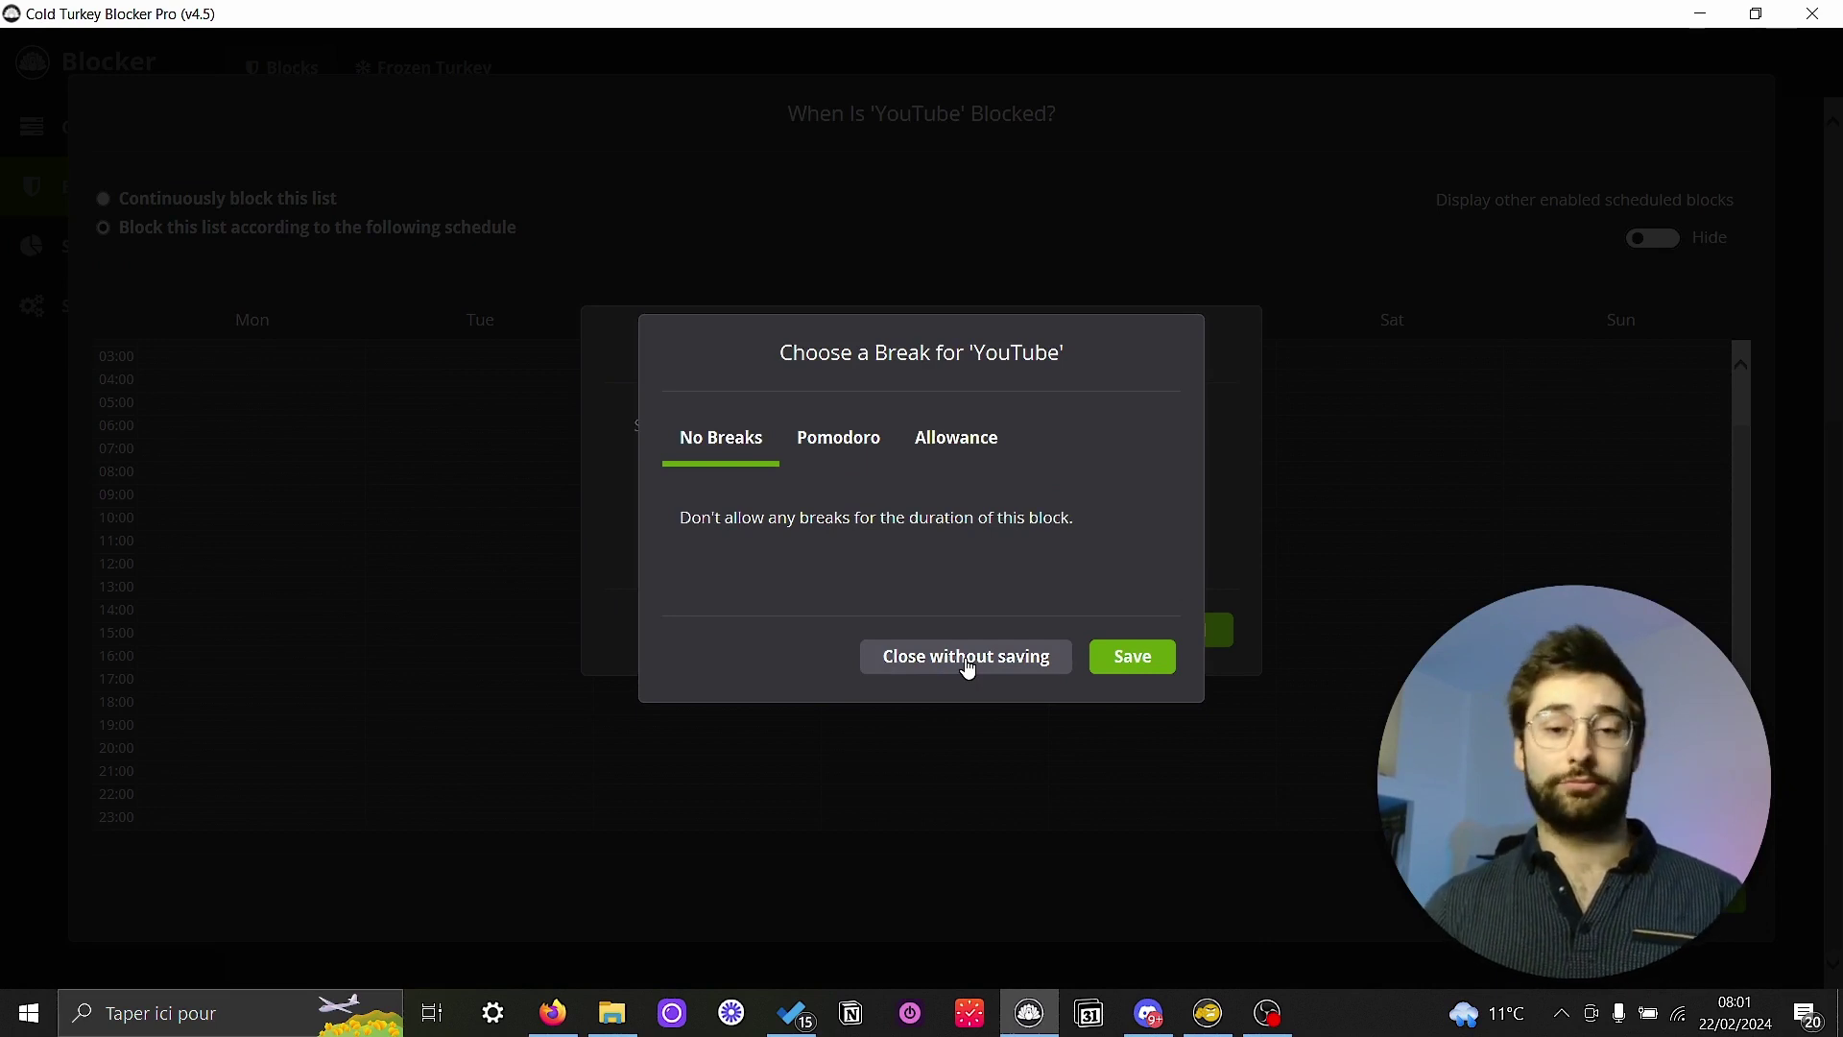
left_click(833, 437)
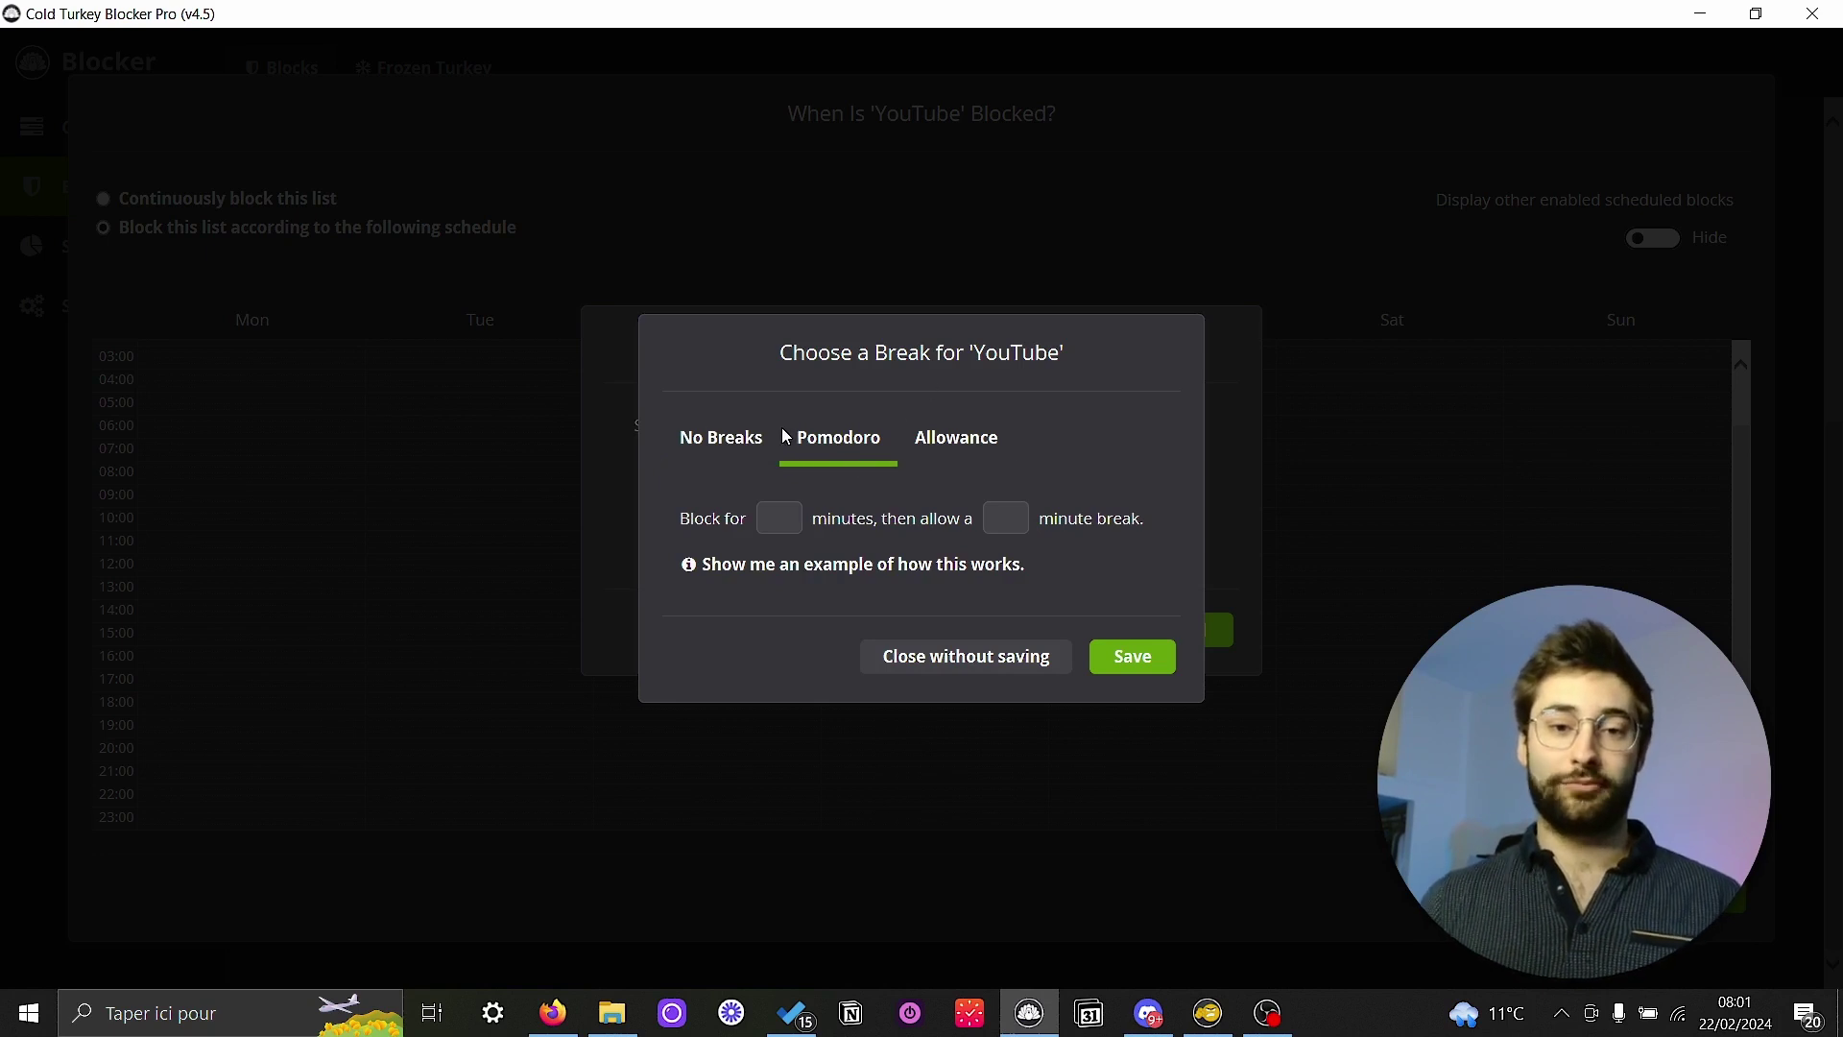
left_click(967, 470)
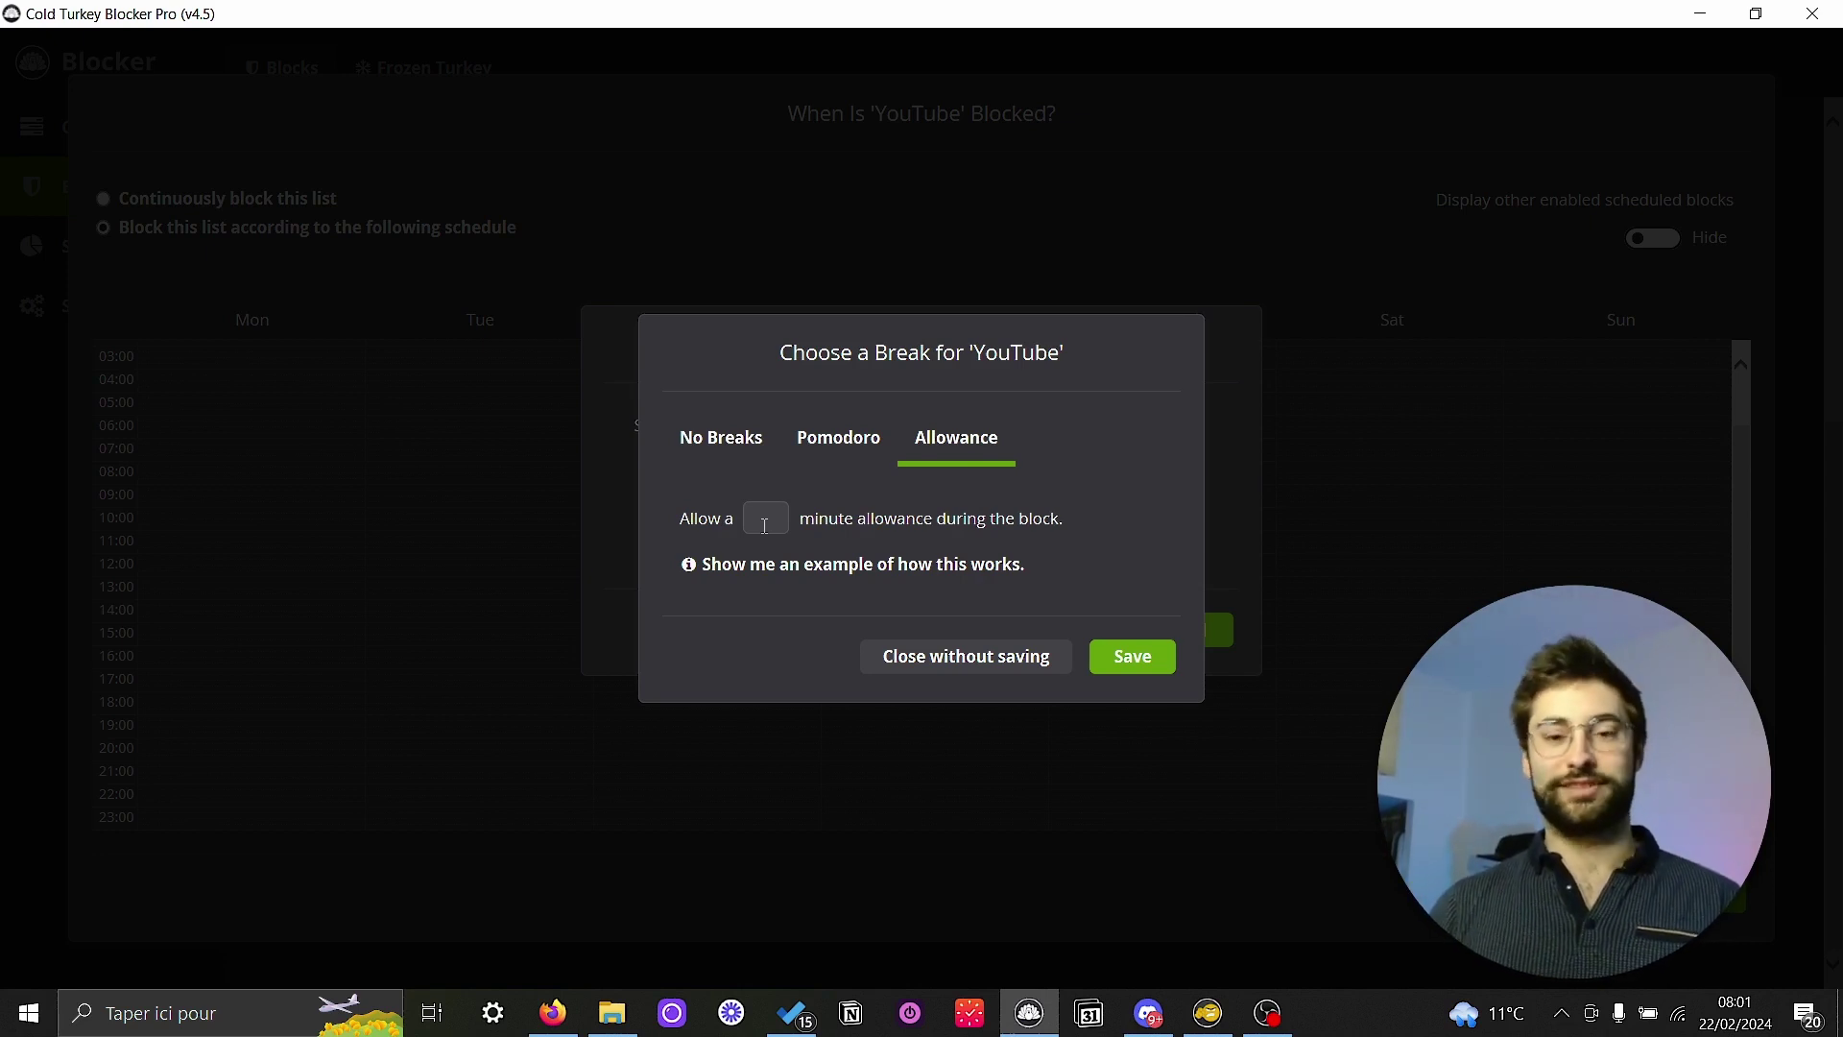
left_click(737, 440)
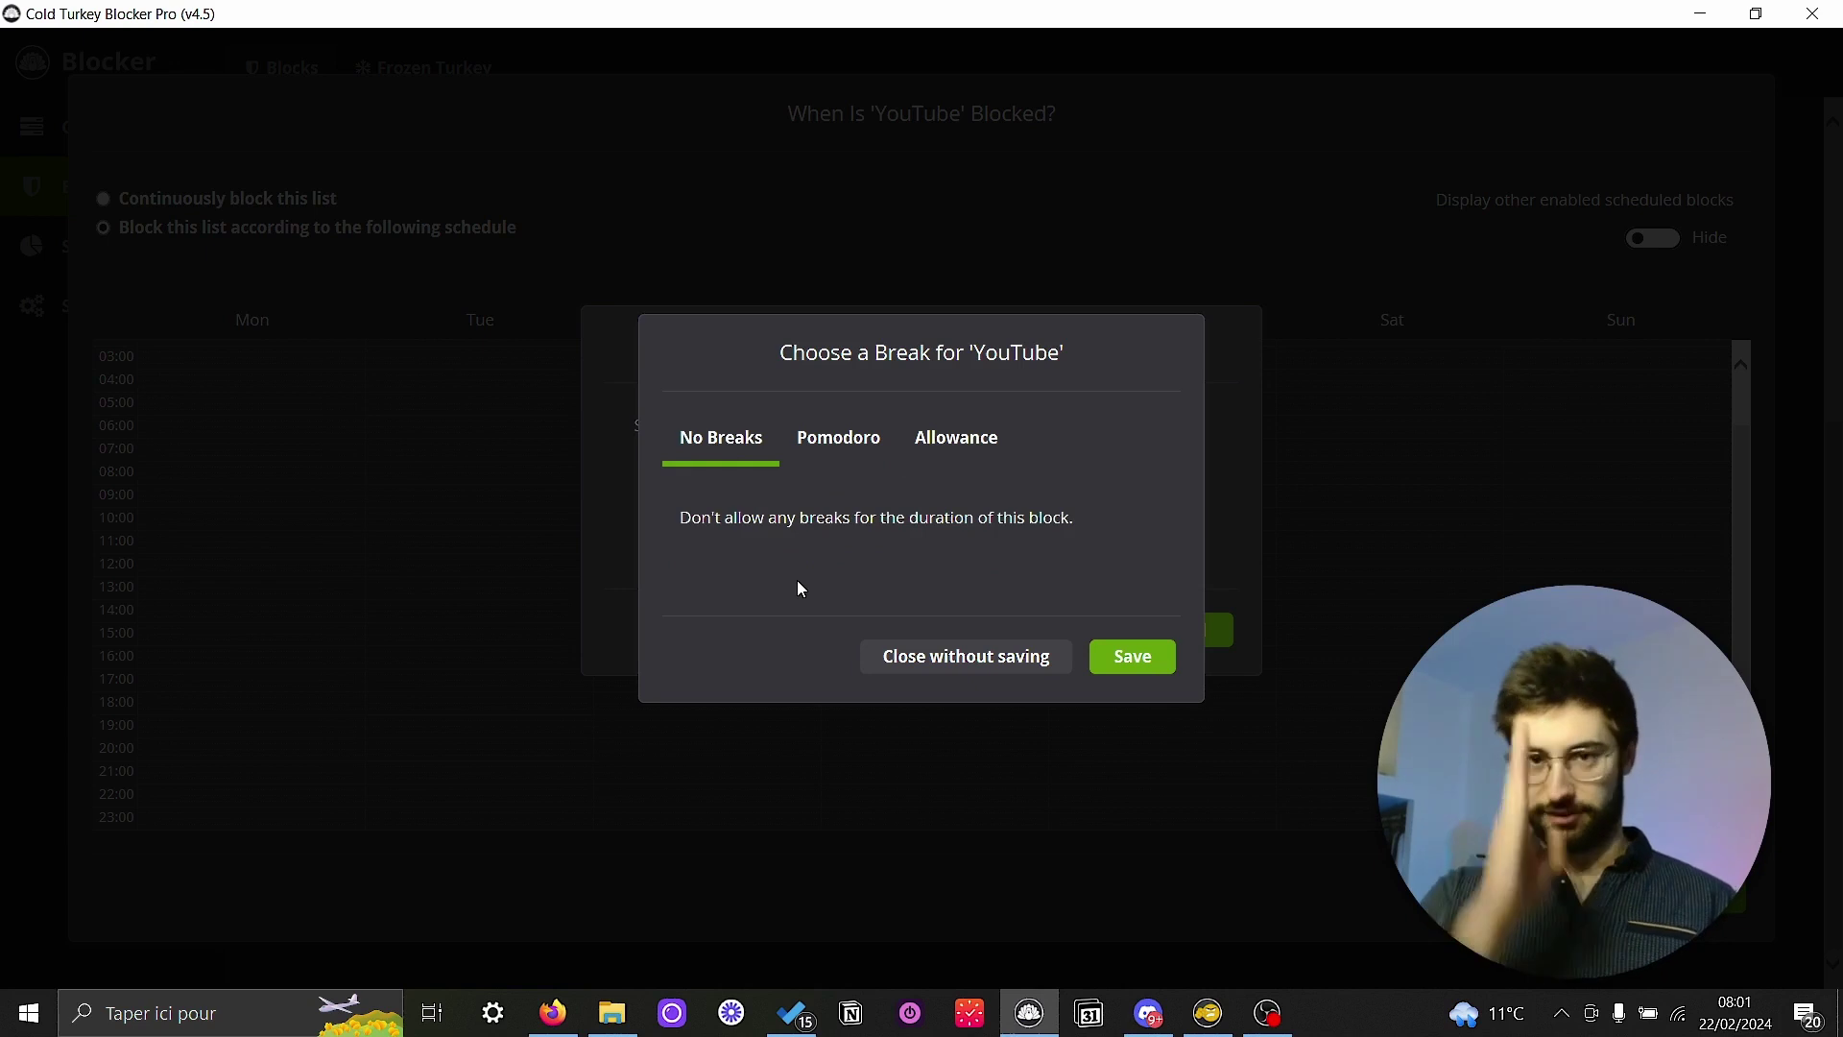
left_click(1104, 664)
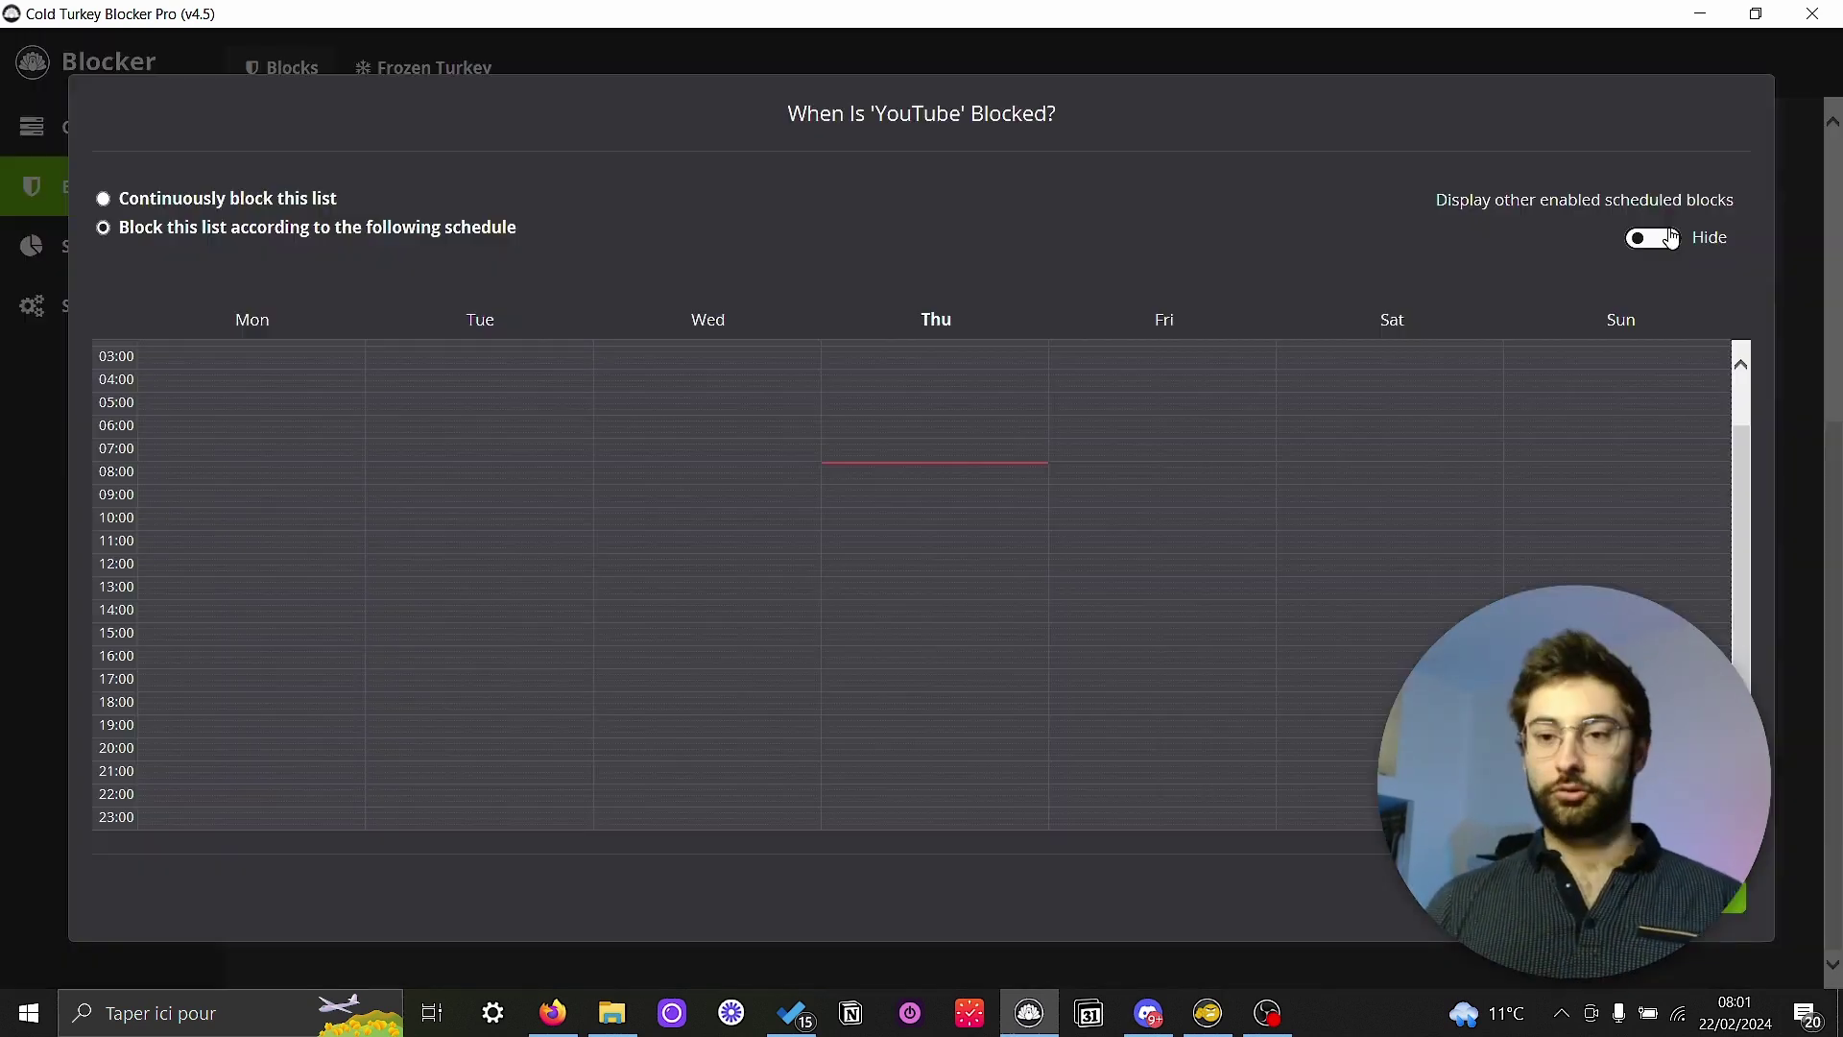
left_click(1656, 242)
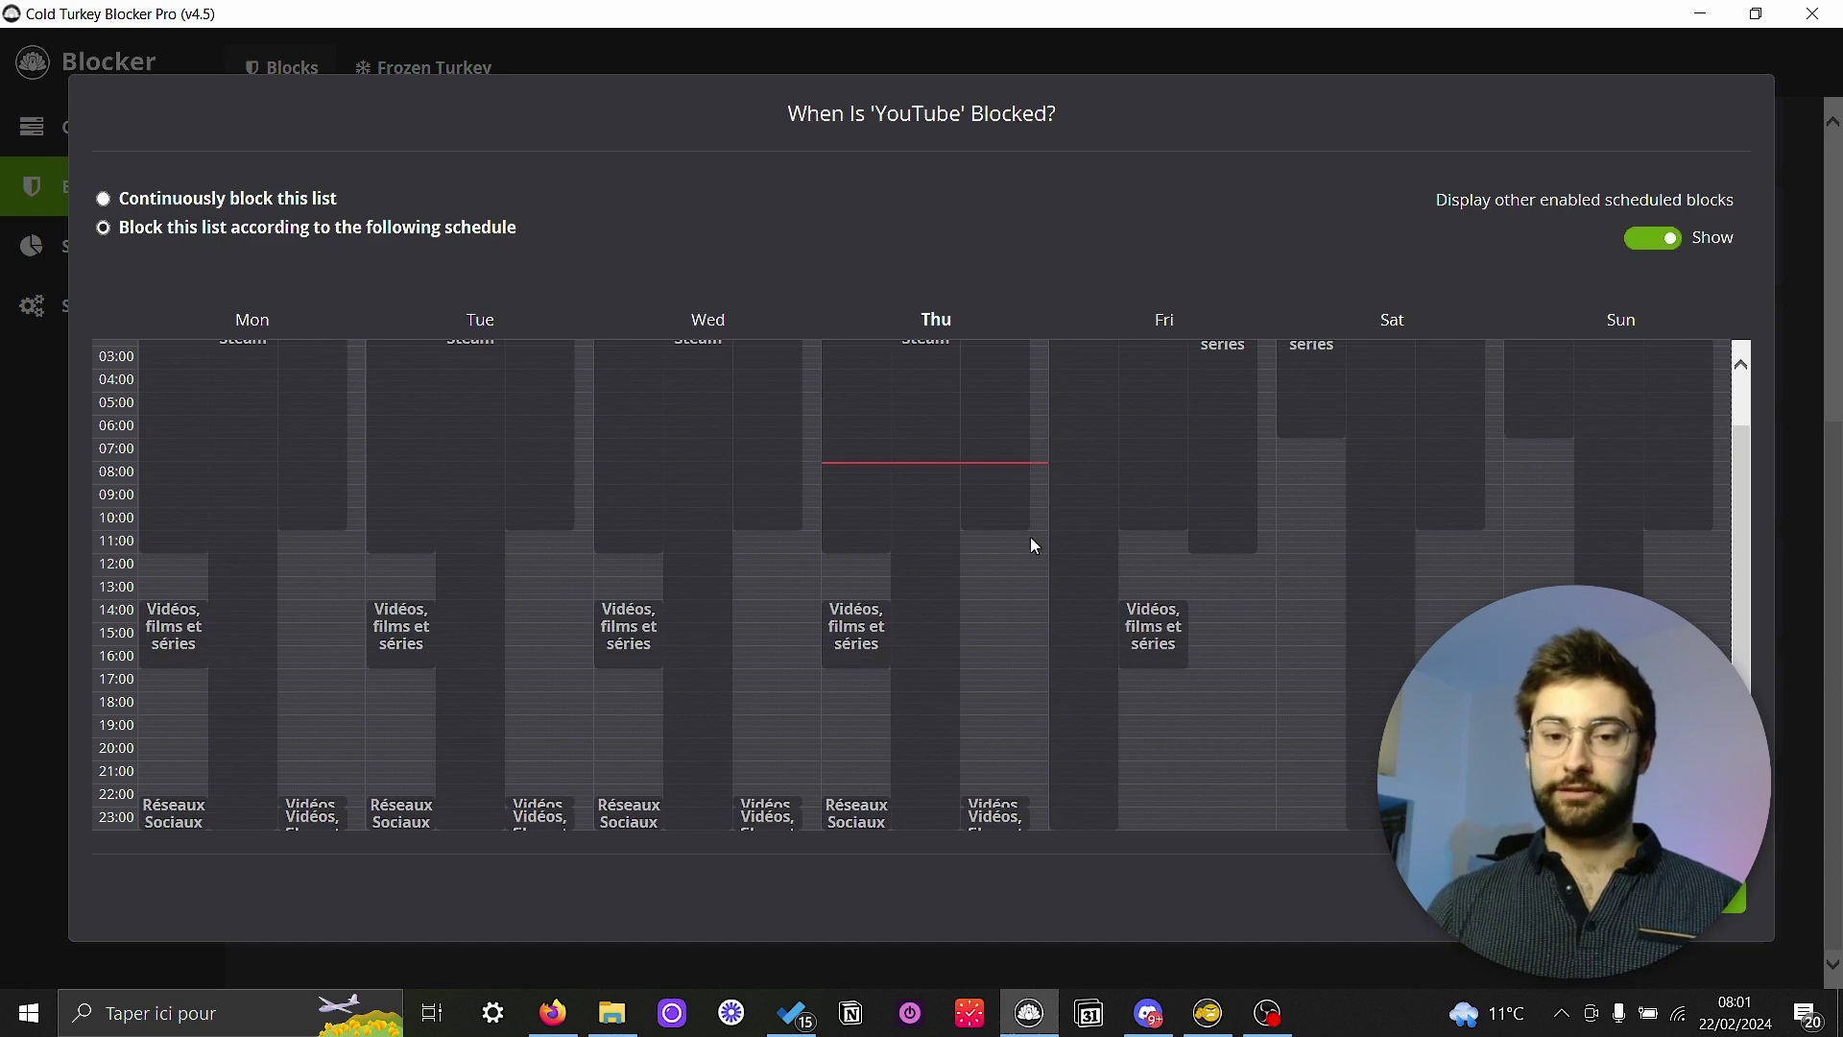
left_click(1659, 240)
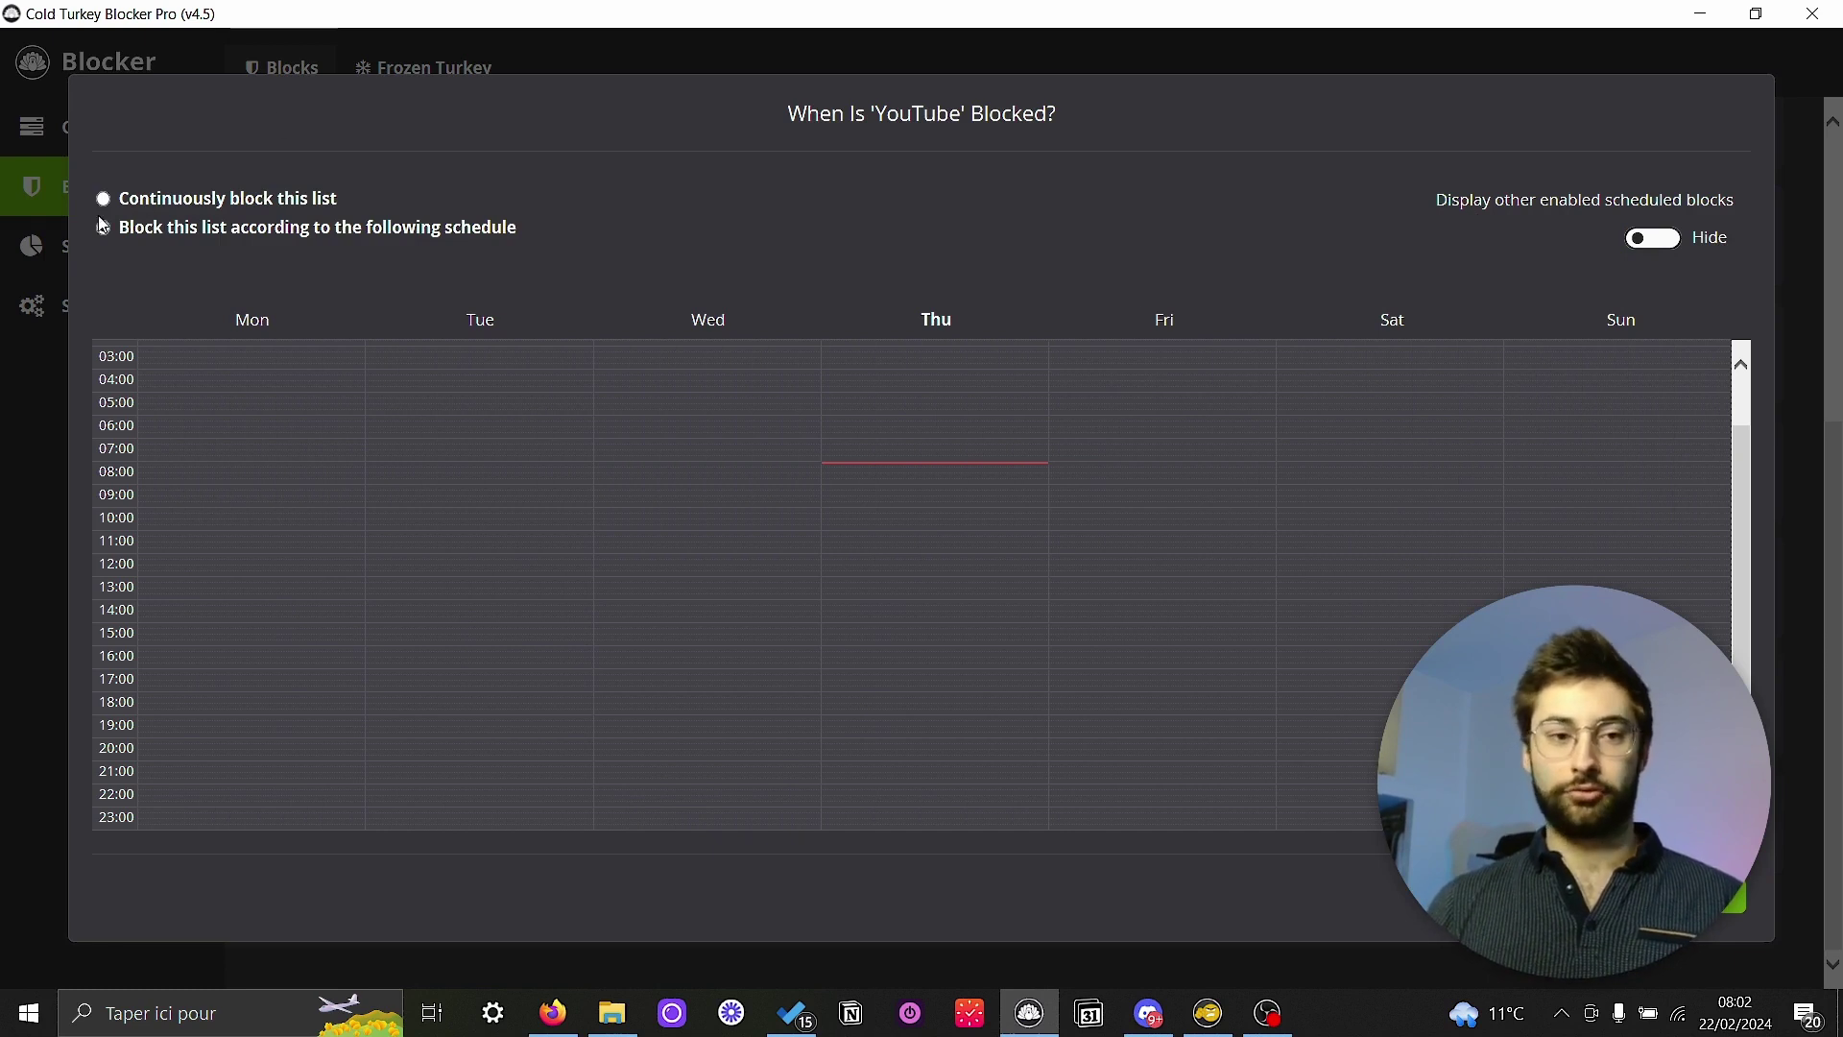
Add a 09:30 to 09:45 slot without breaks on Tuesday through Friday and save the YouTube block's schedule
left_click(886, 499)
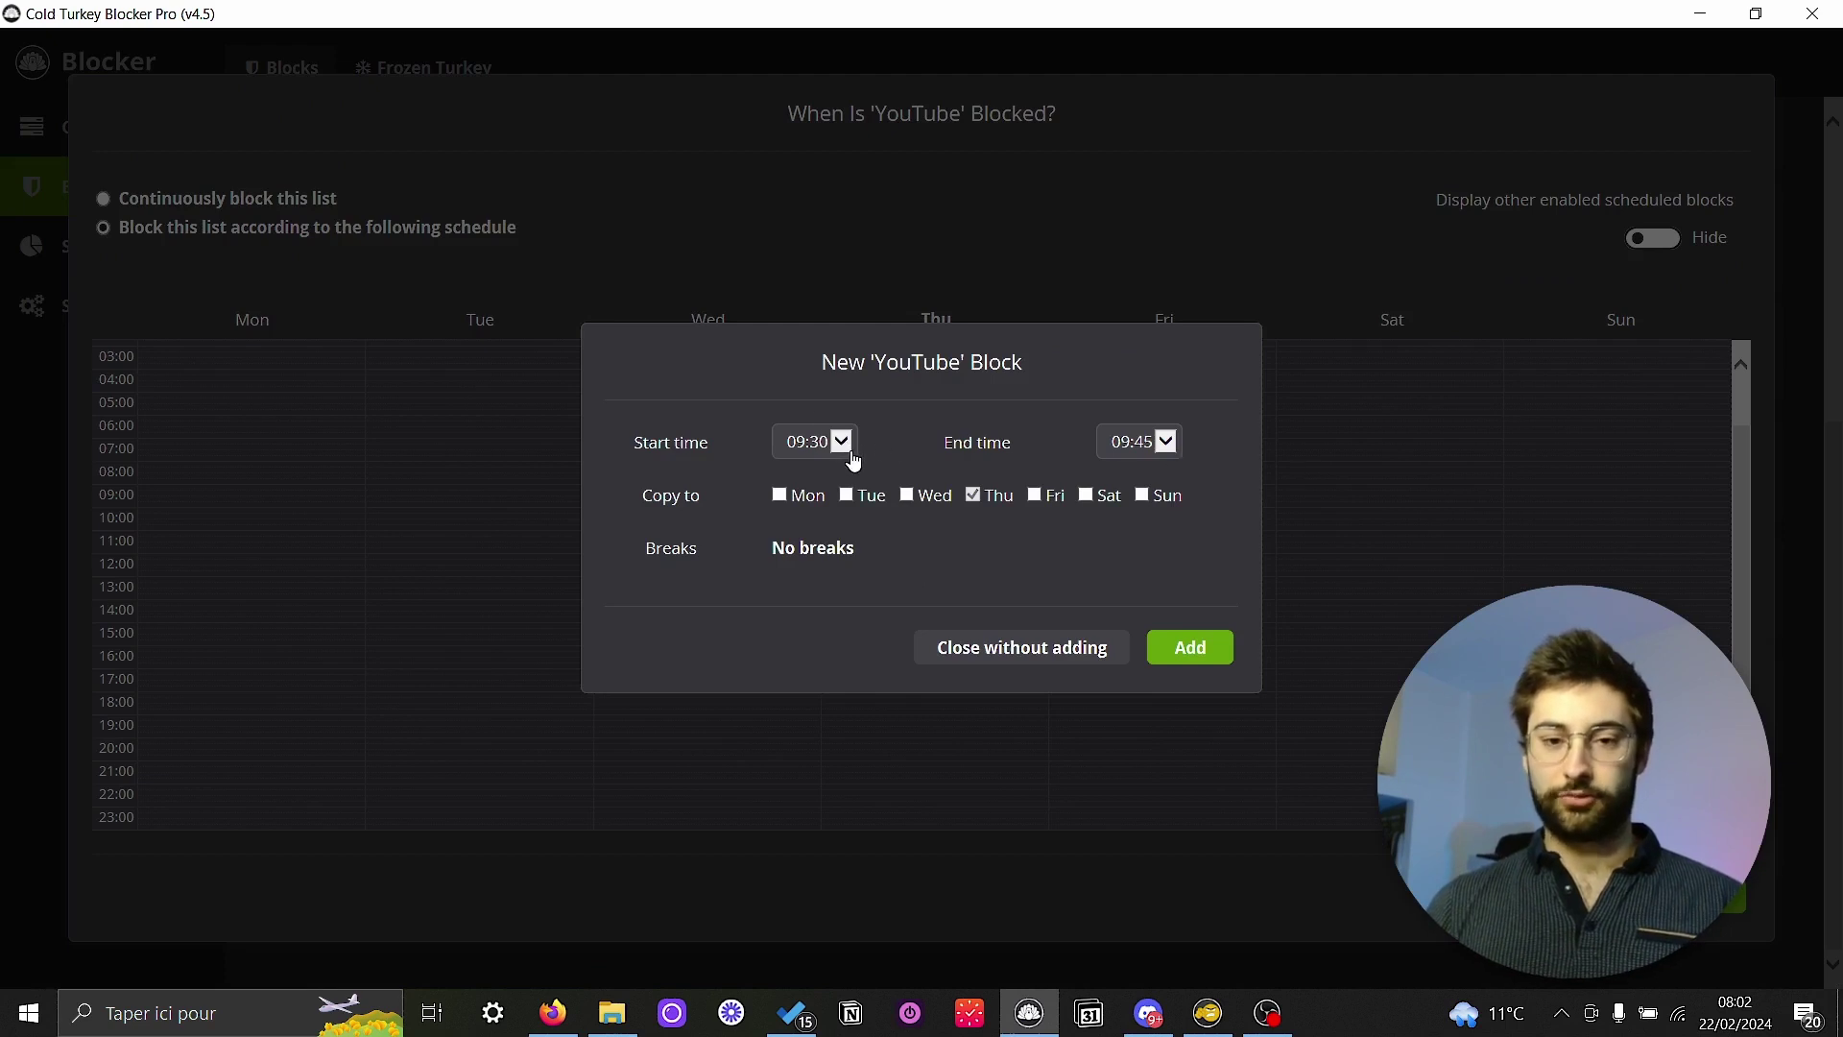
left_click(848, 497)
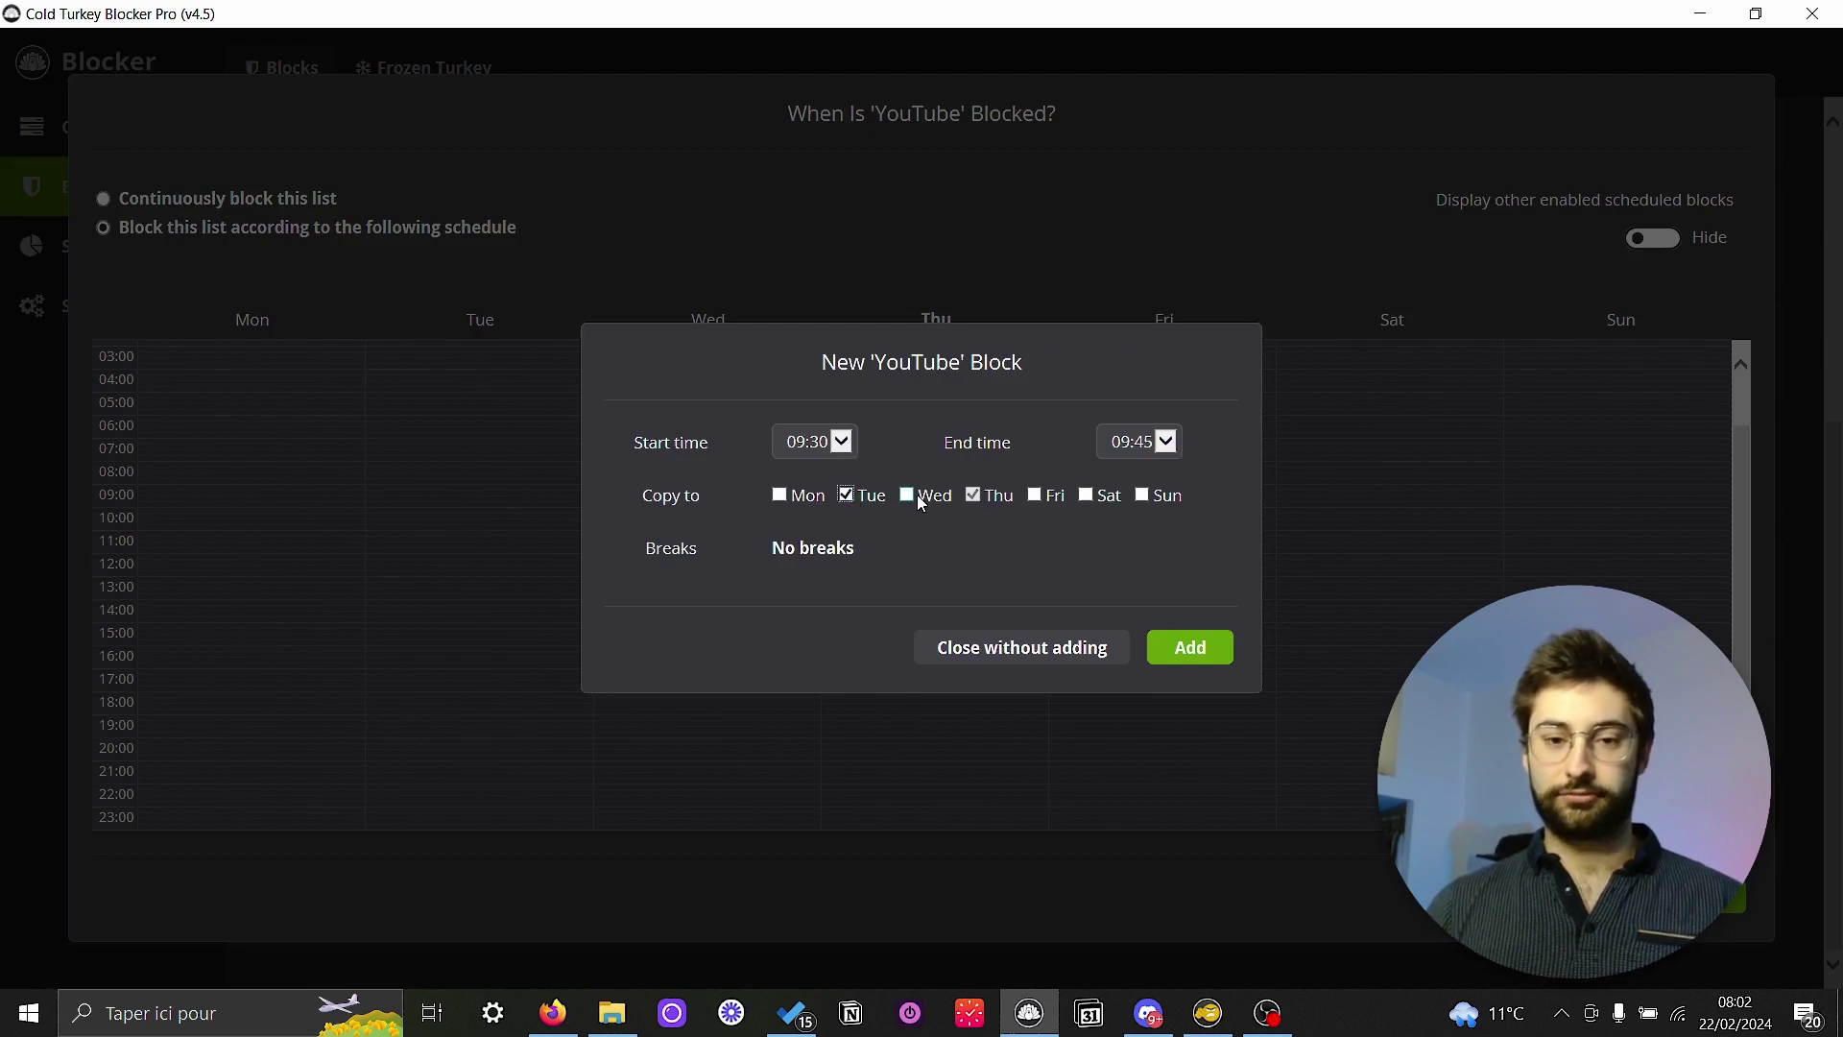
left_click(911, 499)
left_click(1034, 497)
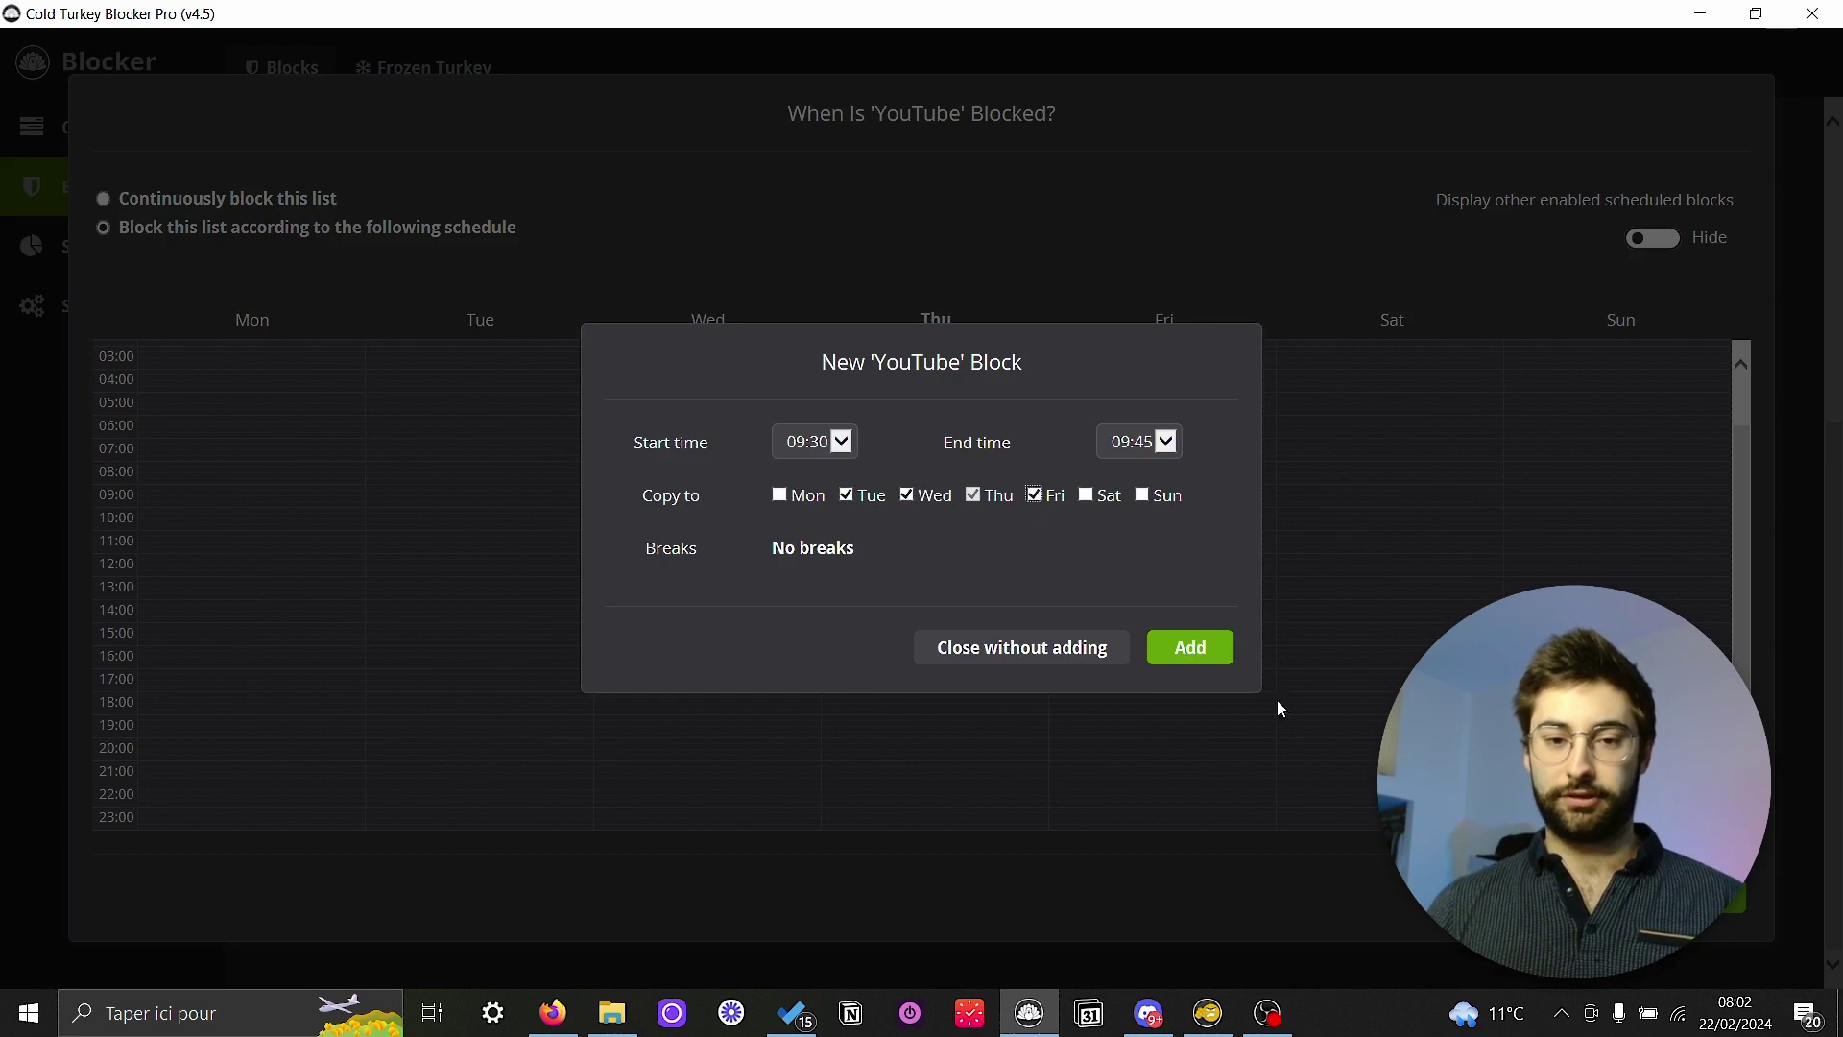
left_click(1190, 647)
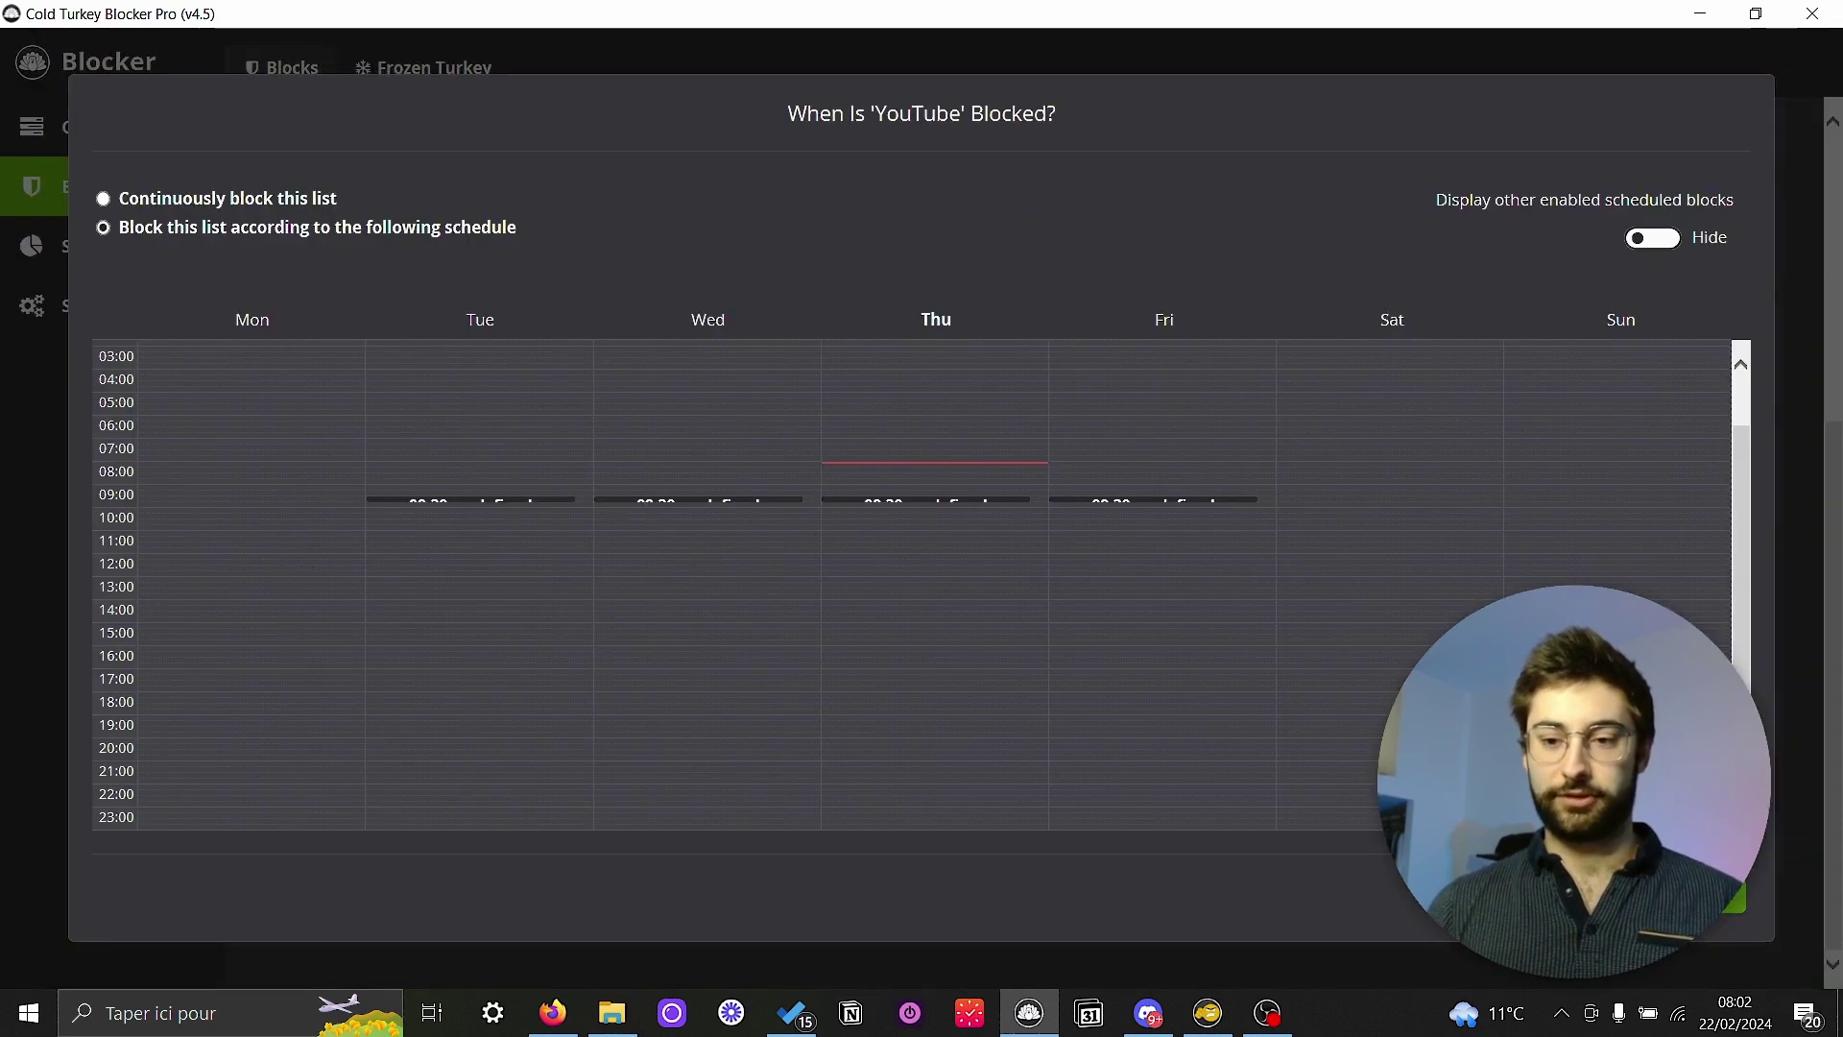
left_click(1727, 902)
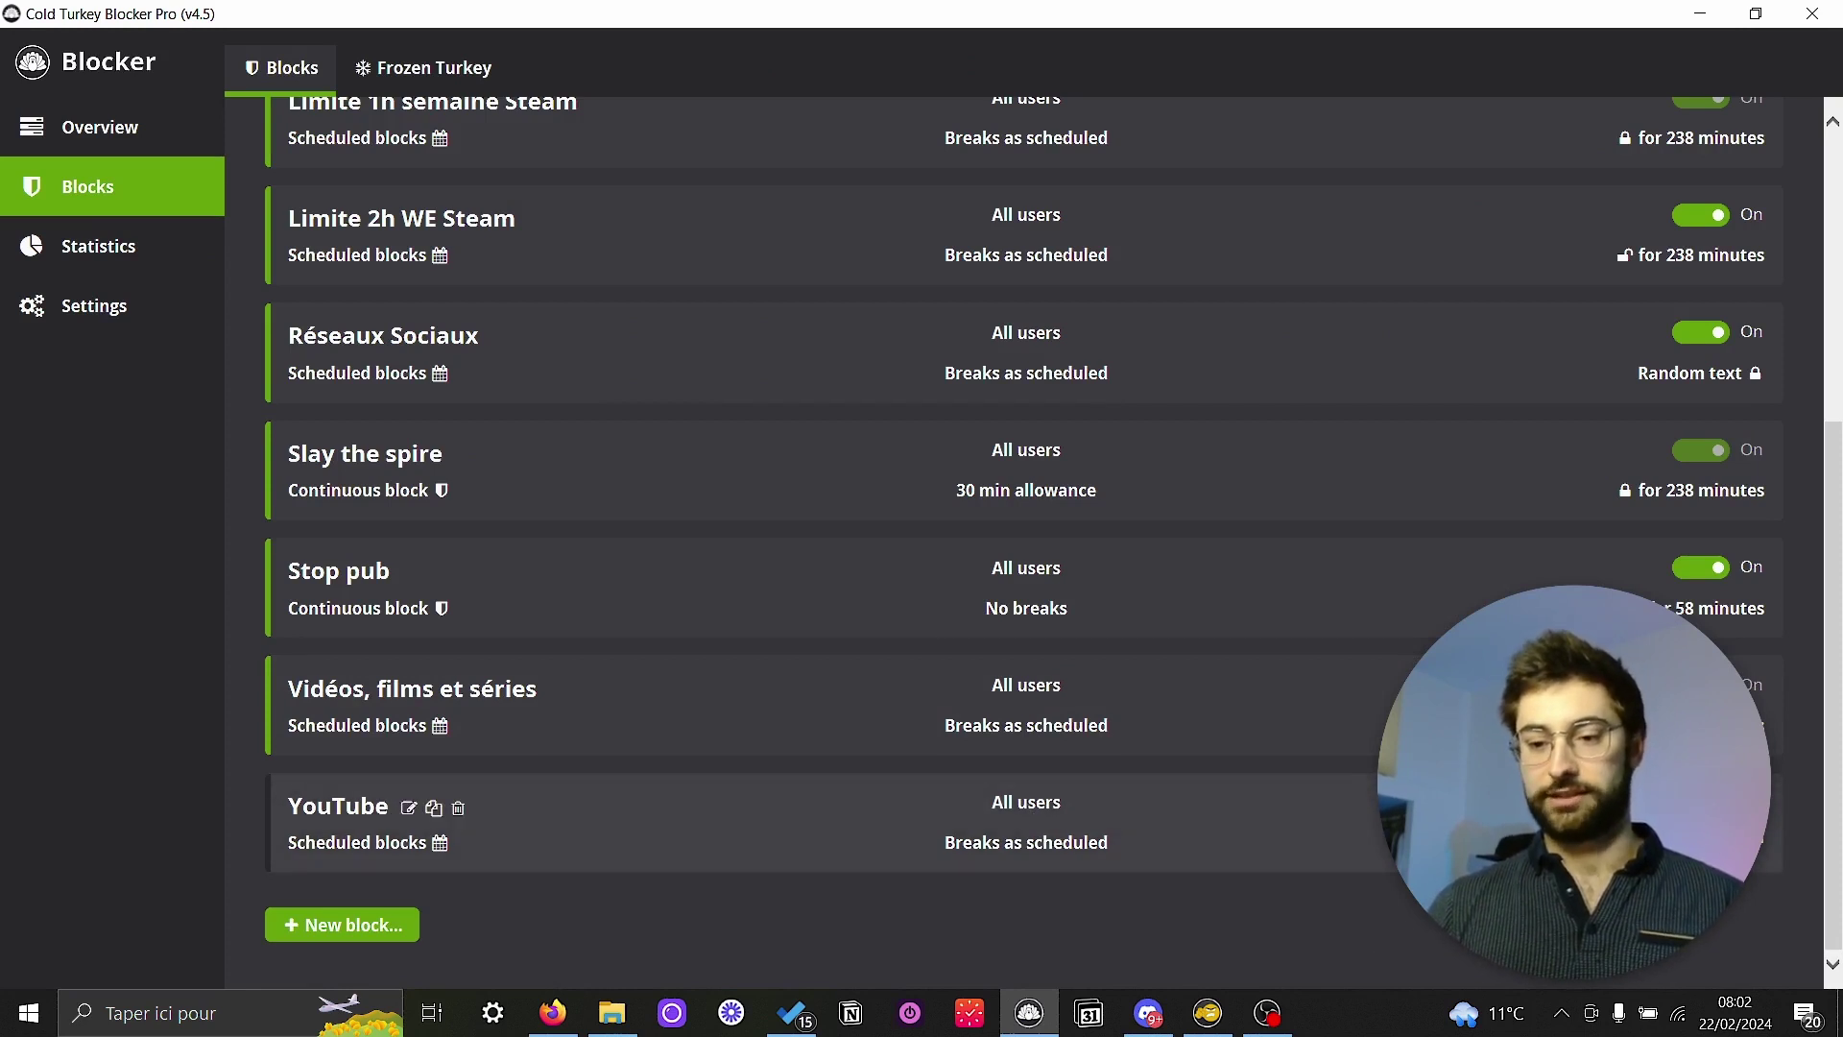
Examine the None, Timer and Random Text lock options for the YouTube block, including the timer's duration choices
left_click(1691, 842)
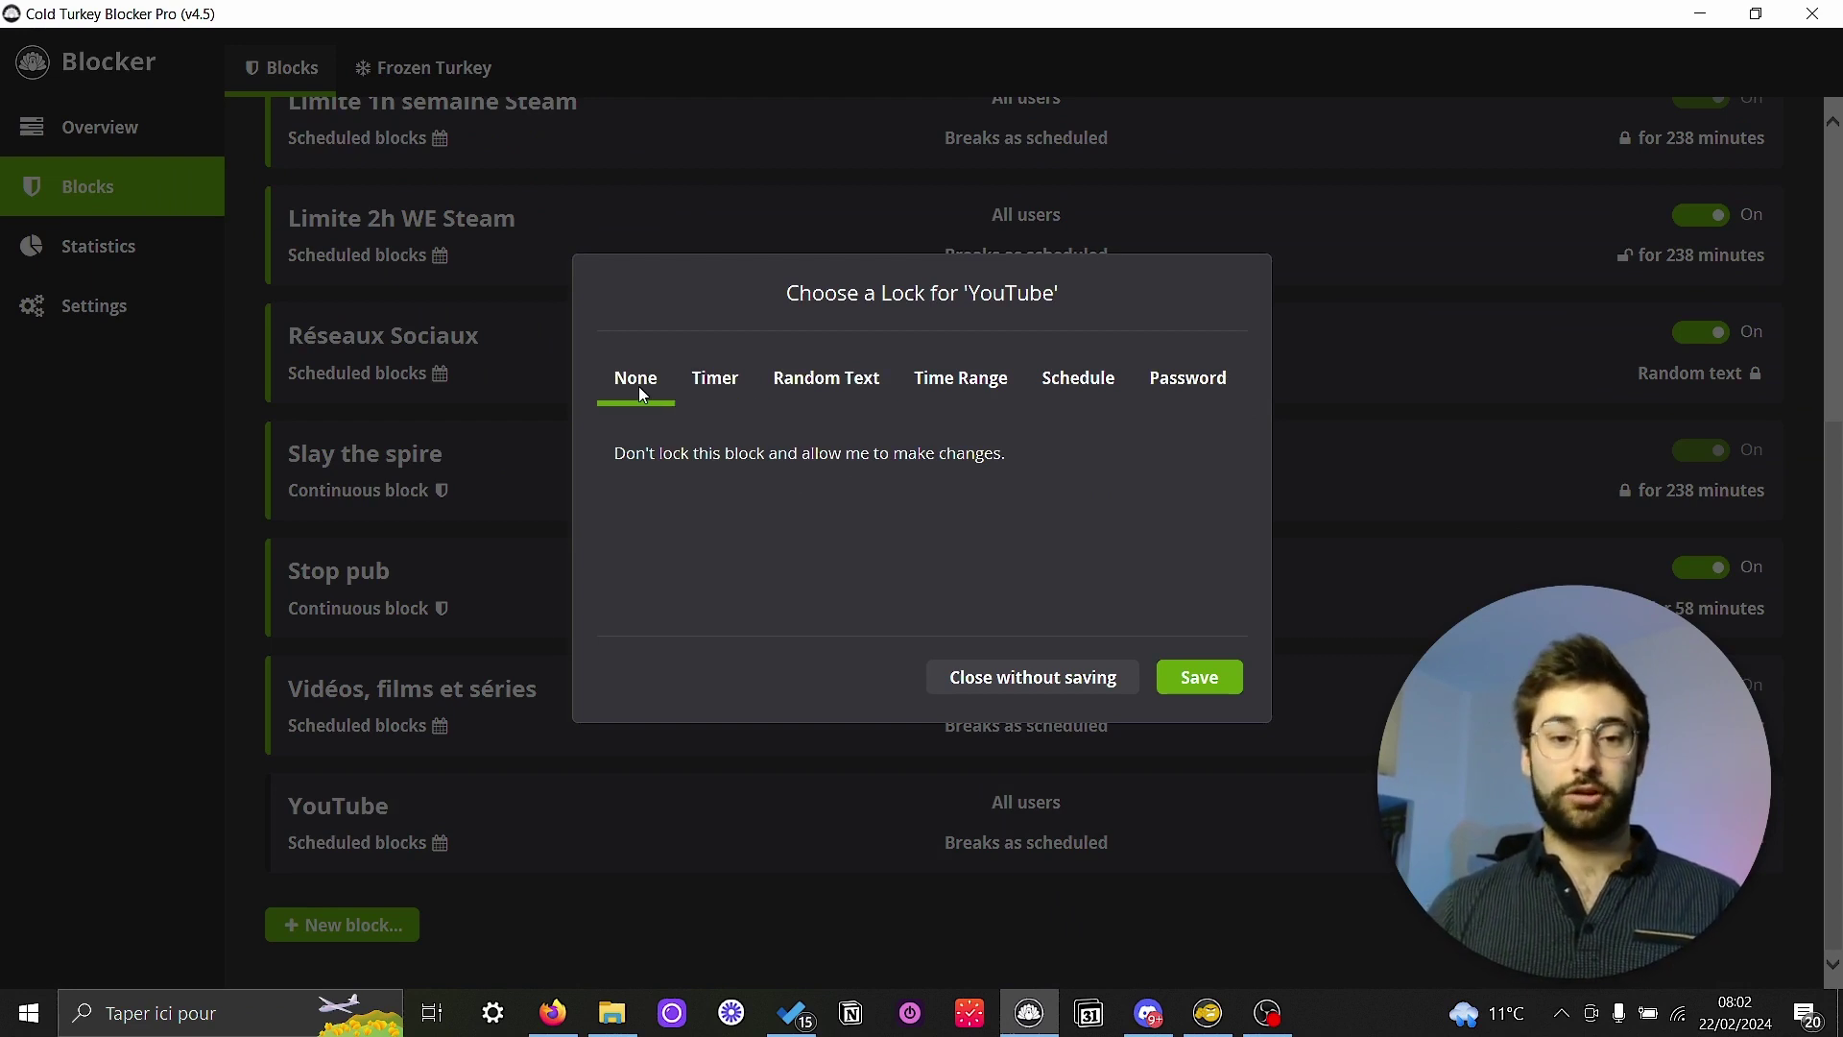
left_click(722, 384)
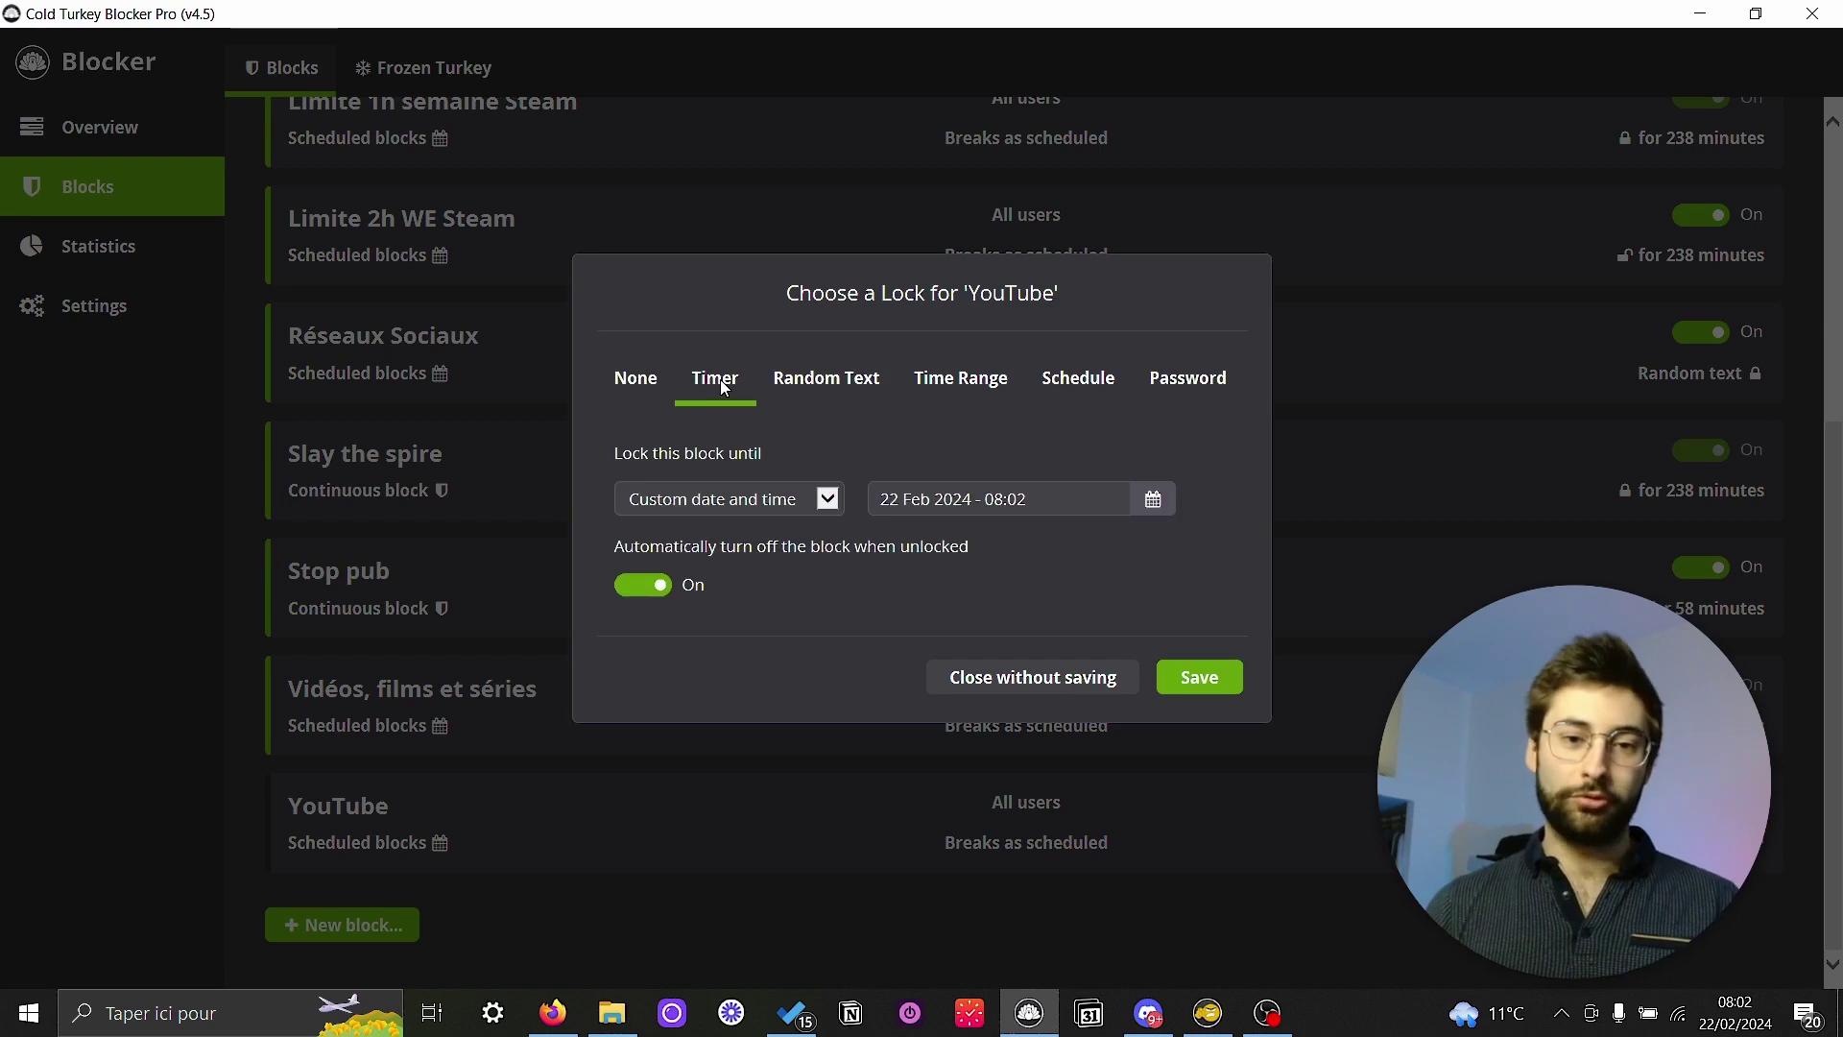
left_click(826, 500)
left_click(994, 451)
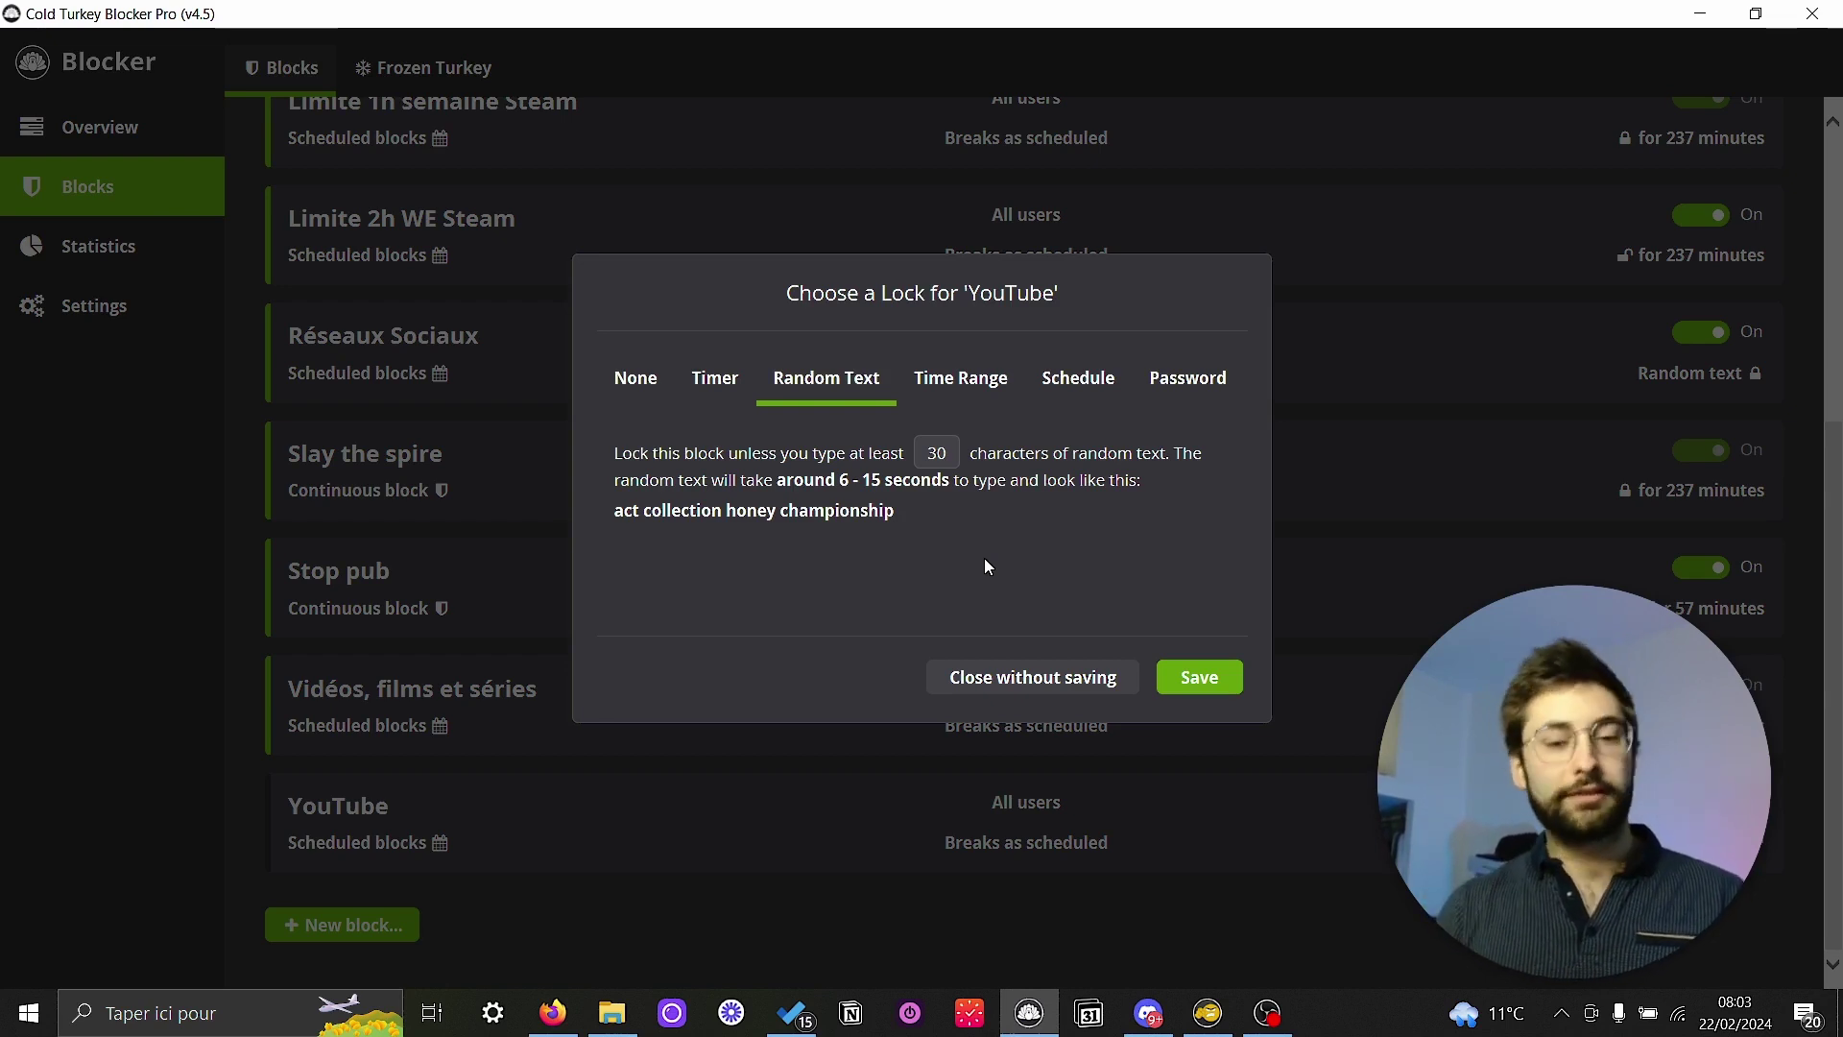
Examine the YouTube block's Time Range lock and try its Lock and Unlock choices for the daily 09:00 to 17:00 period
left_click(985, 380)
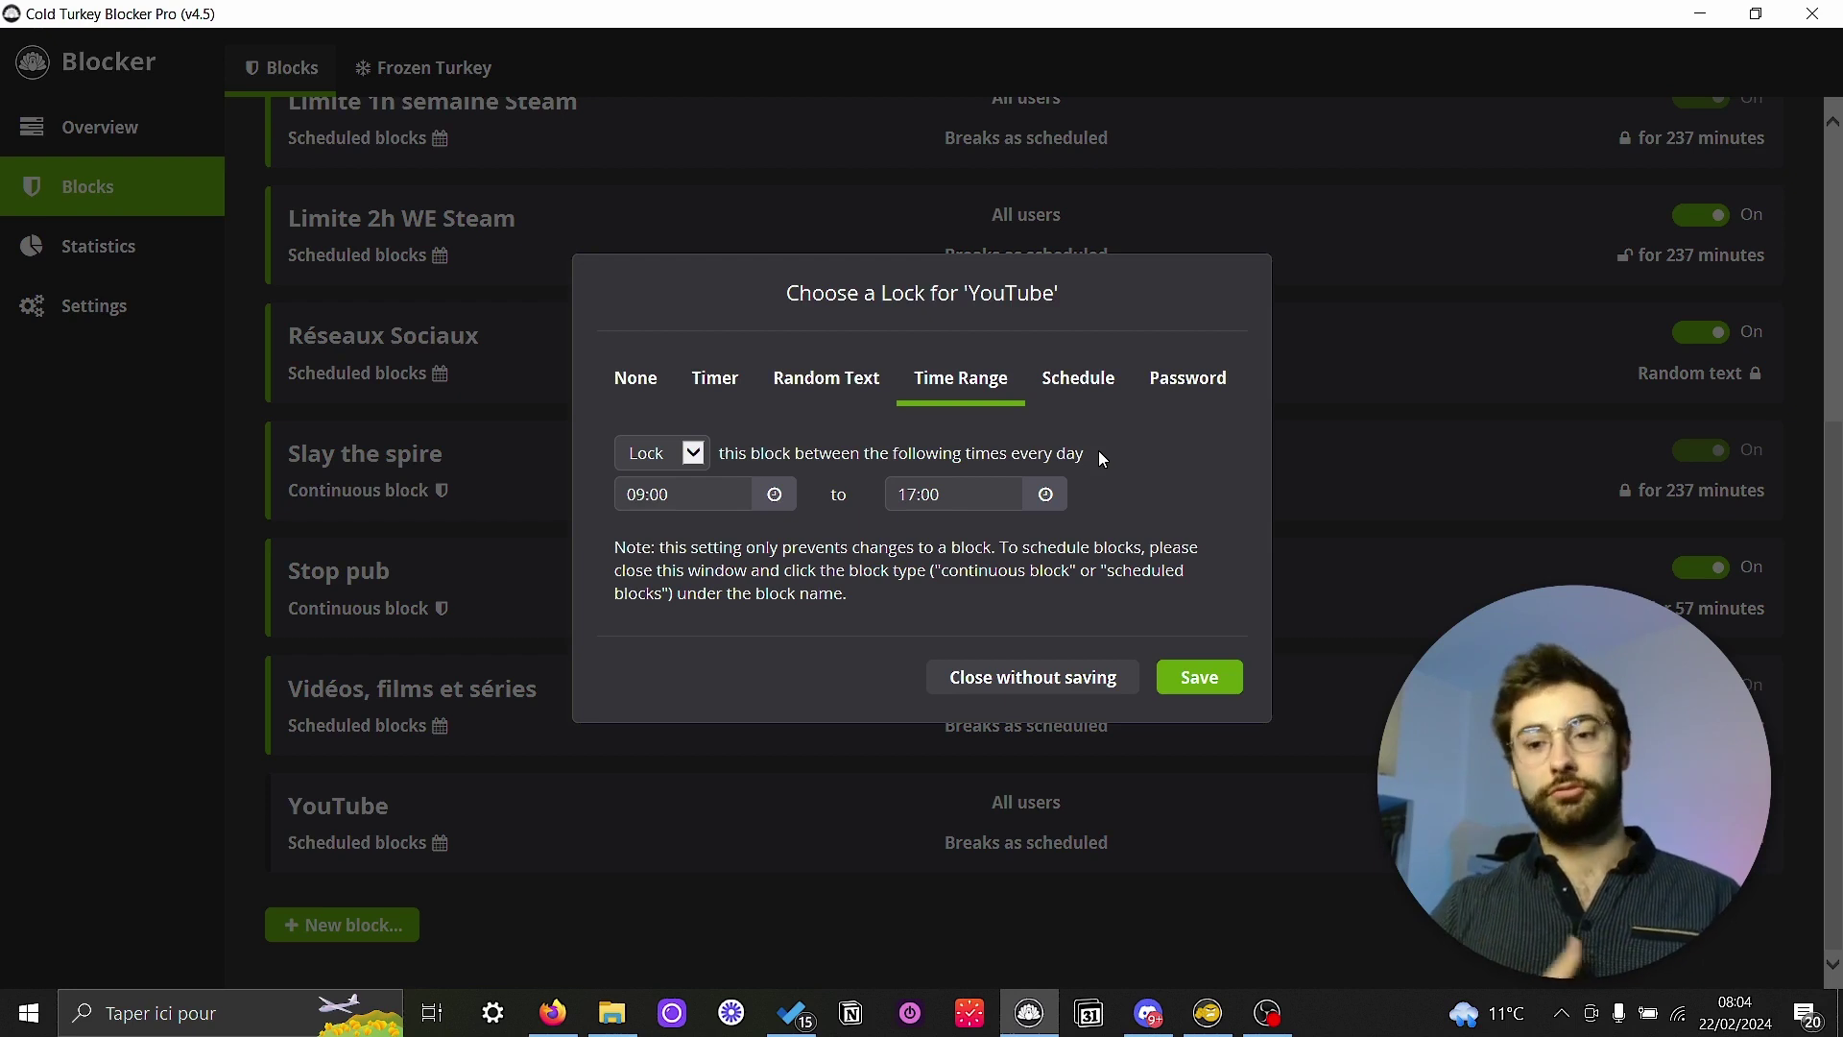
left_click(699, 455)
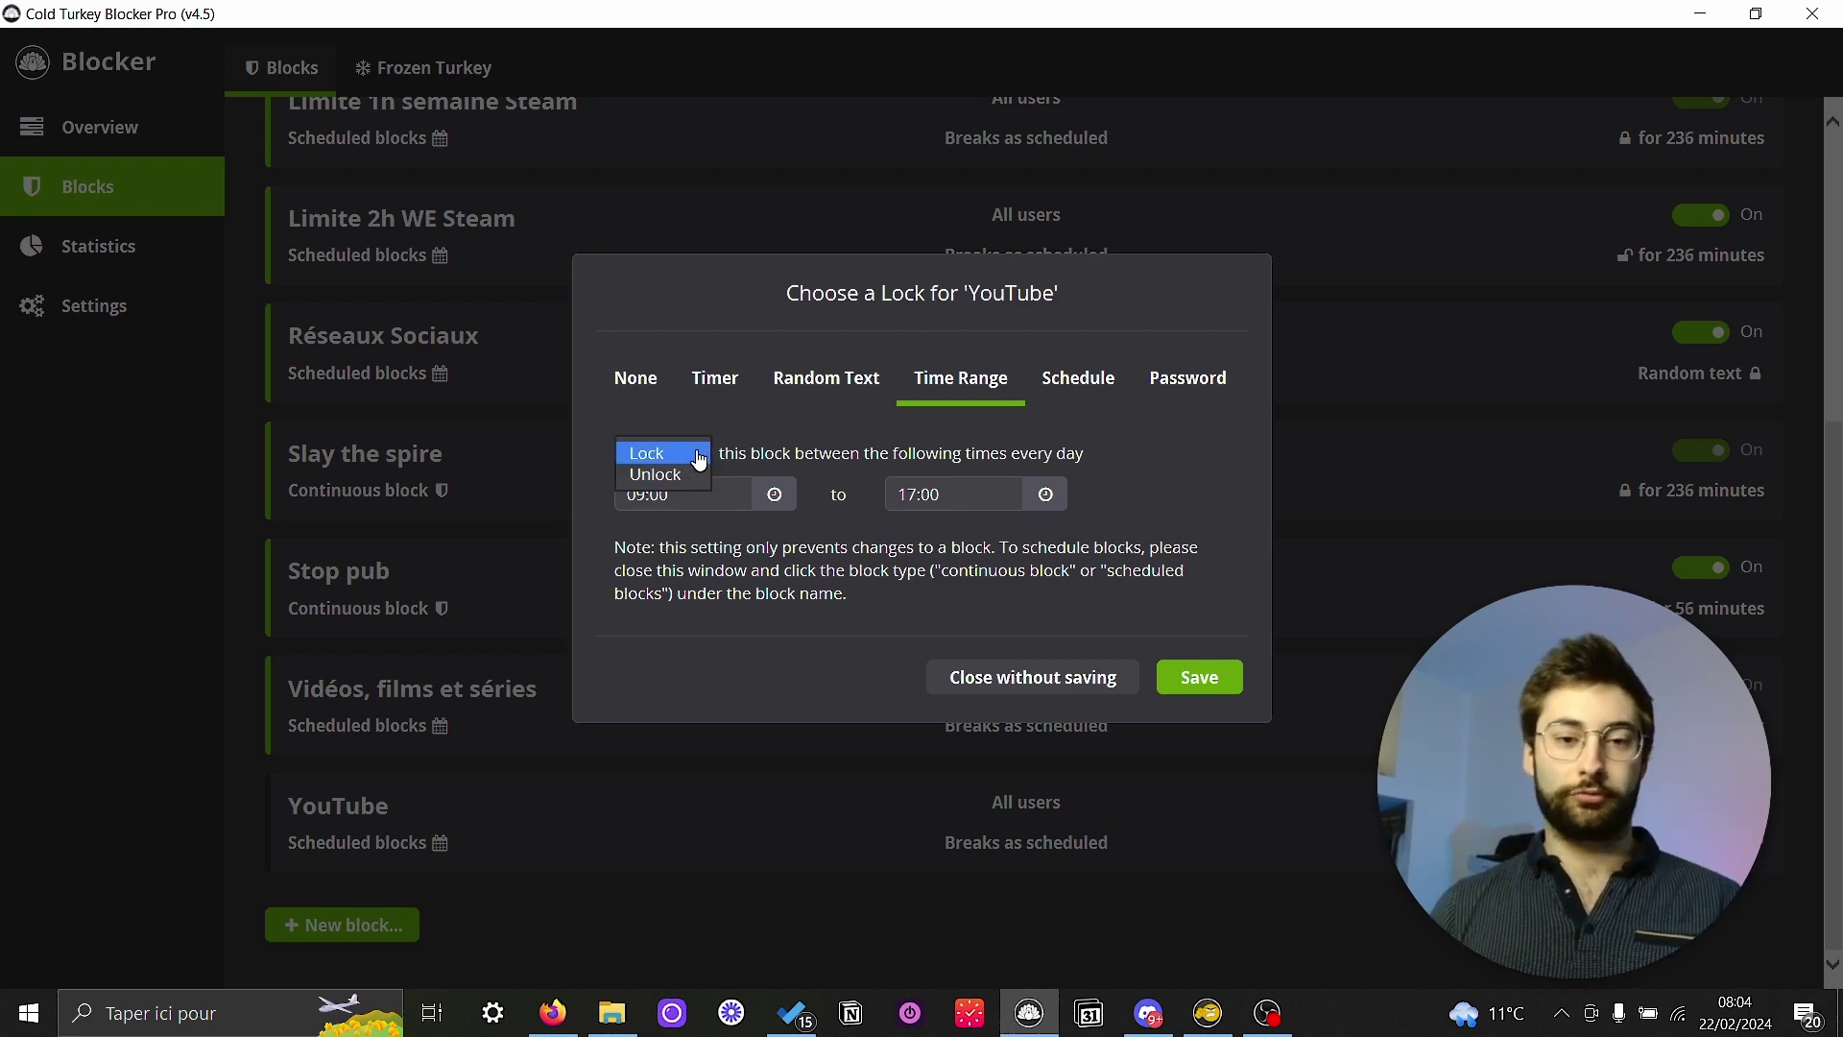
left_click(775, 455)
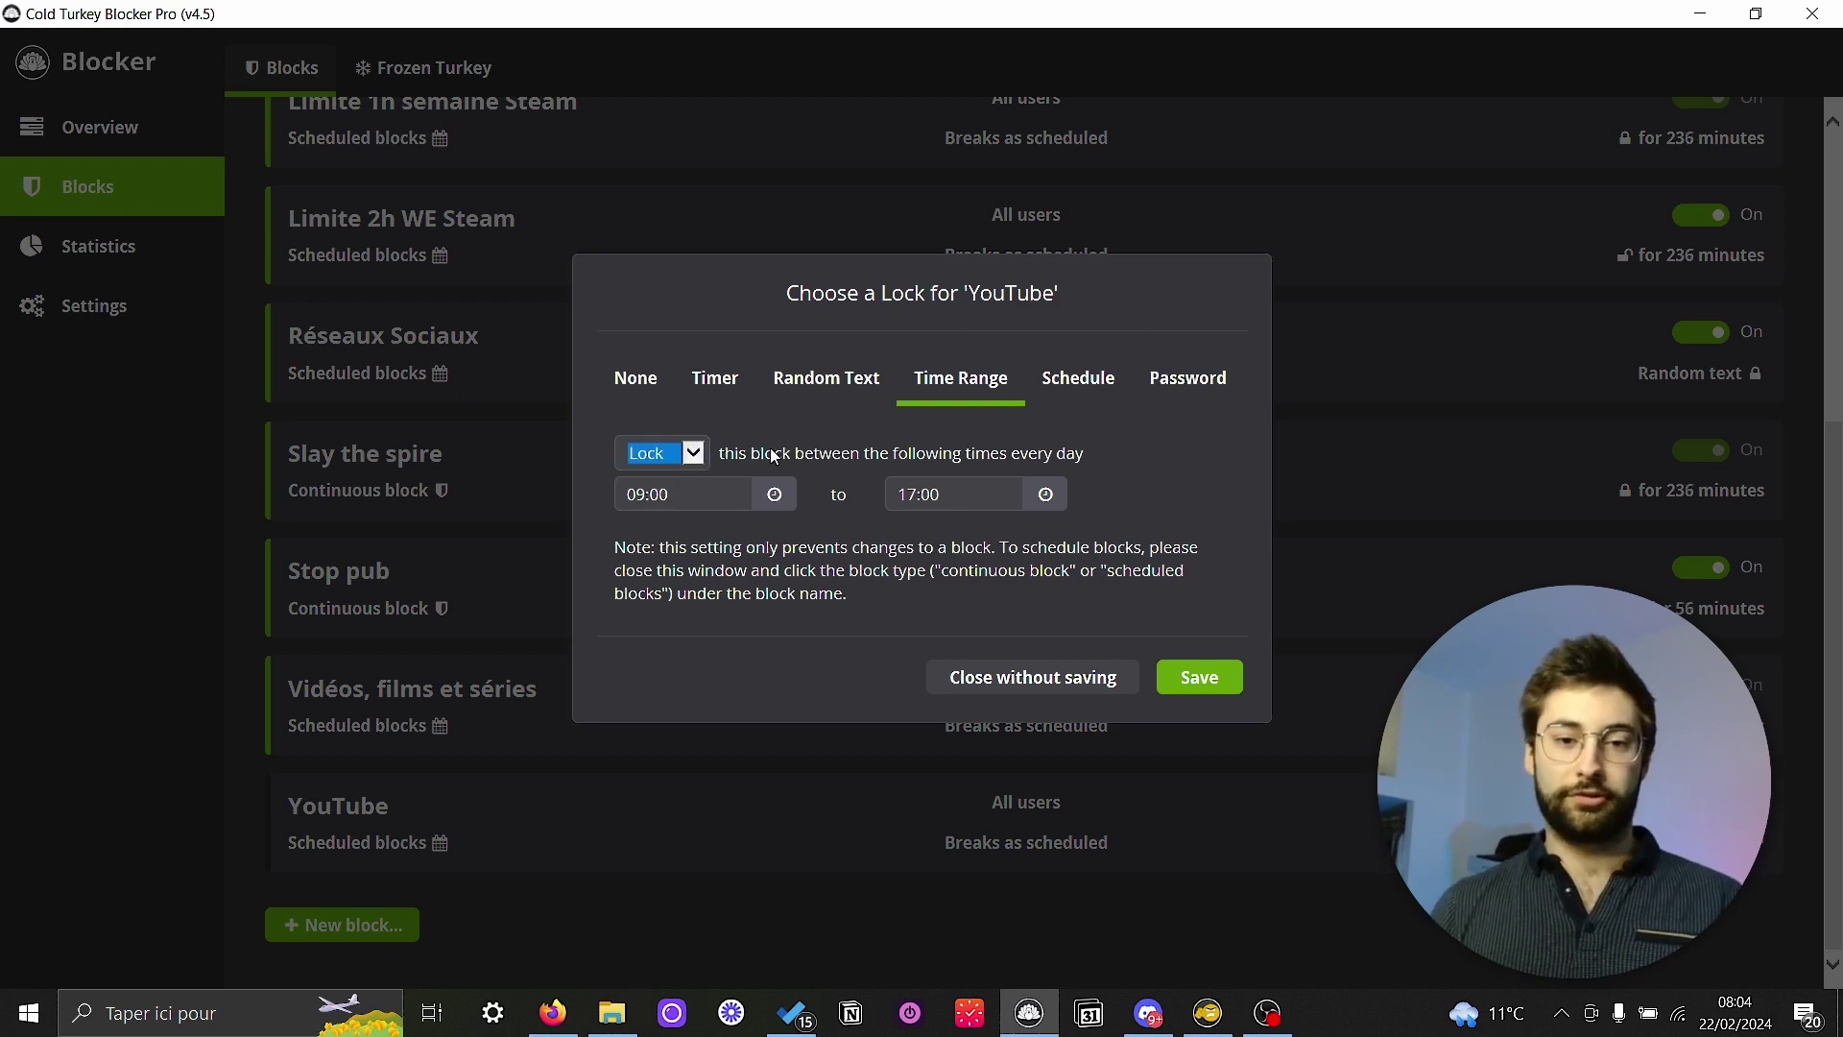
left_click(701, 459)
left_click(821, 453)
left_click(696, 454)
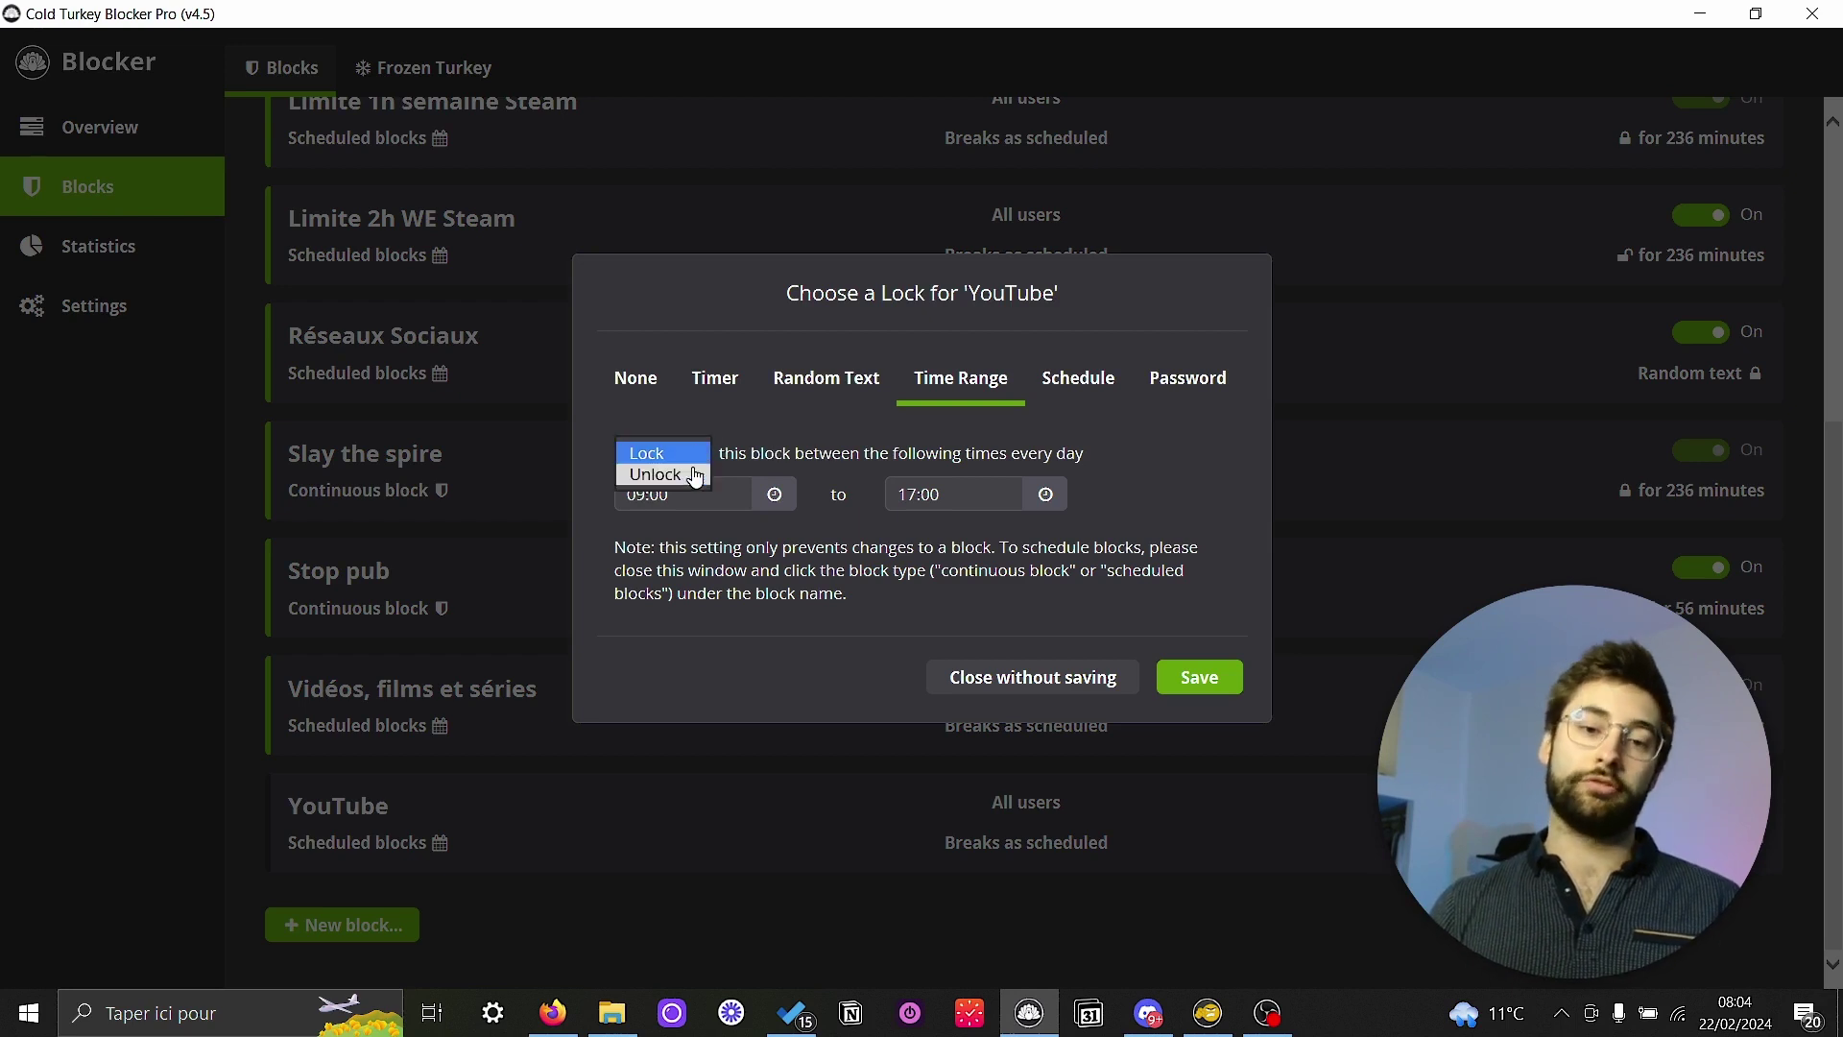
left_click(706, 474)
left_click(711, 458)
left_click(658, 429)
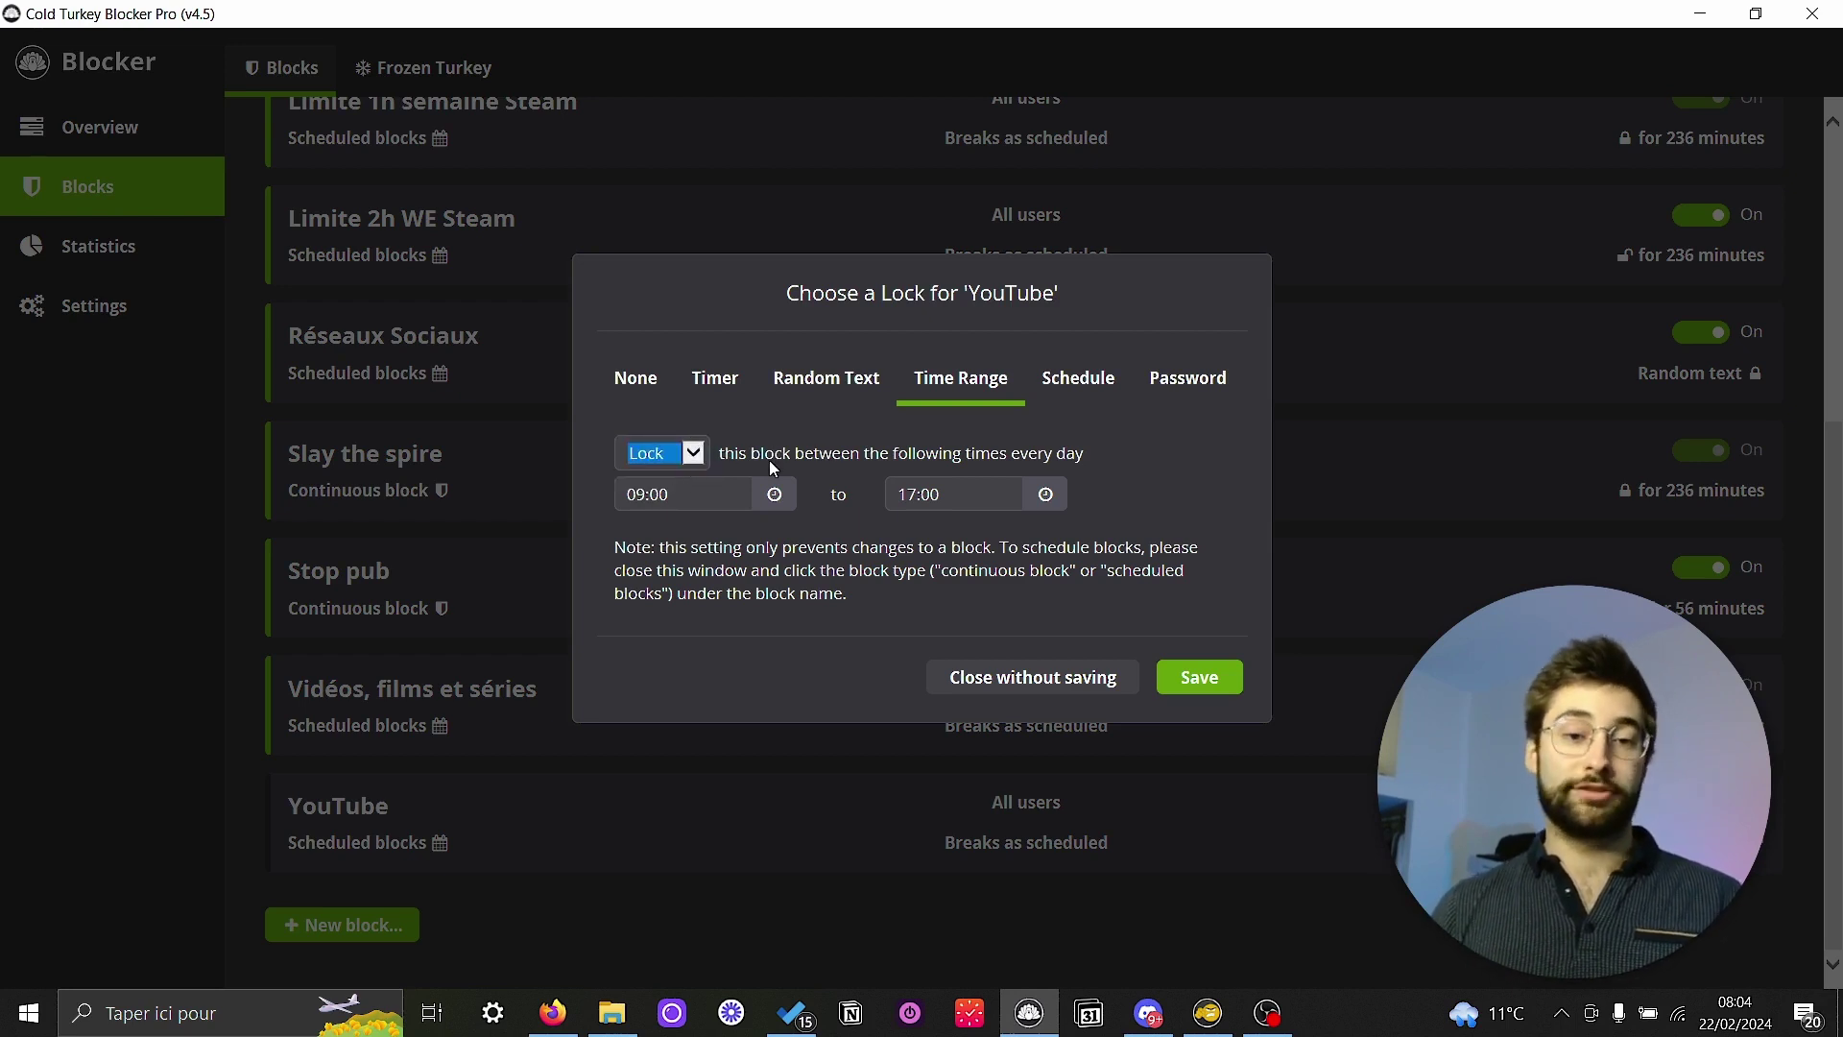
left_click(694, 454)
left_click(684, 476)
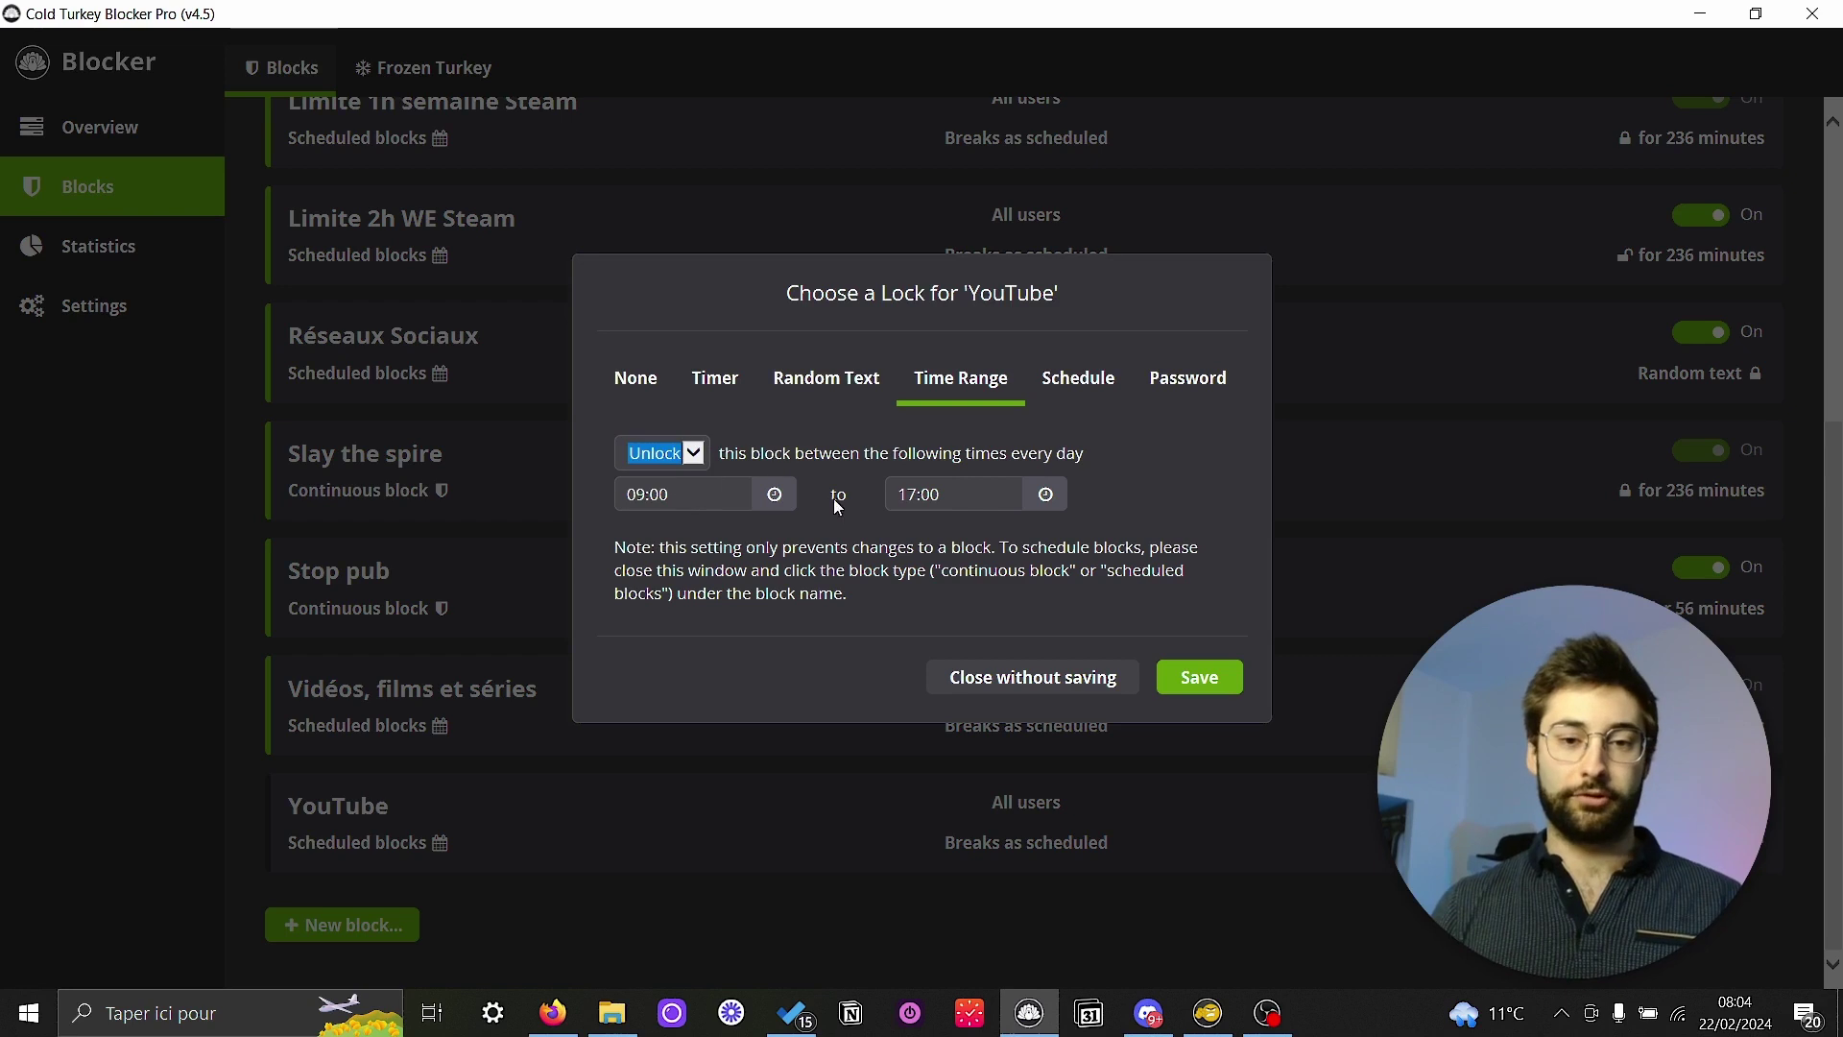
Review the Schedule and Password lock options and leave the YouTube block's lock settings without saving
left_click(1078, 381)
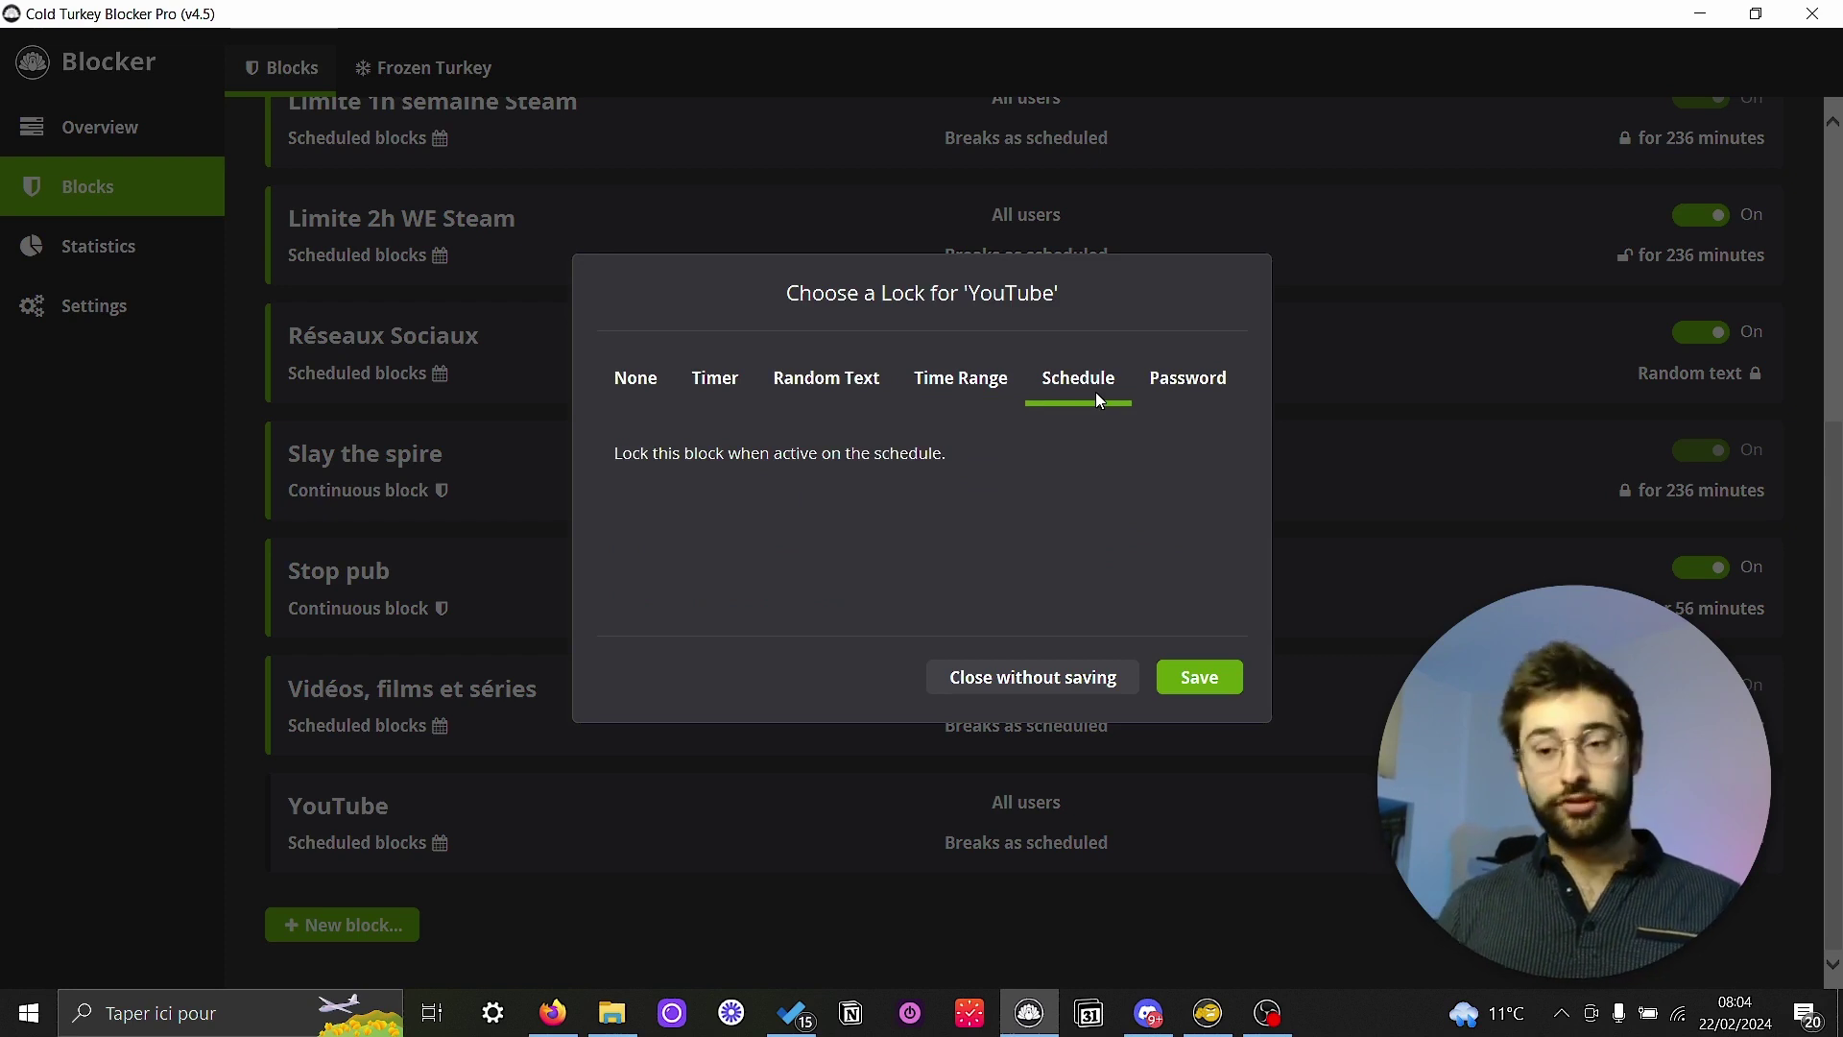
left_click(1207, 382)
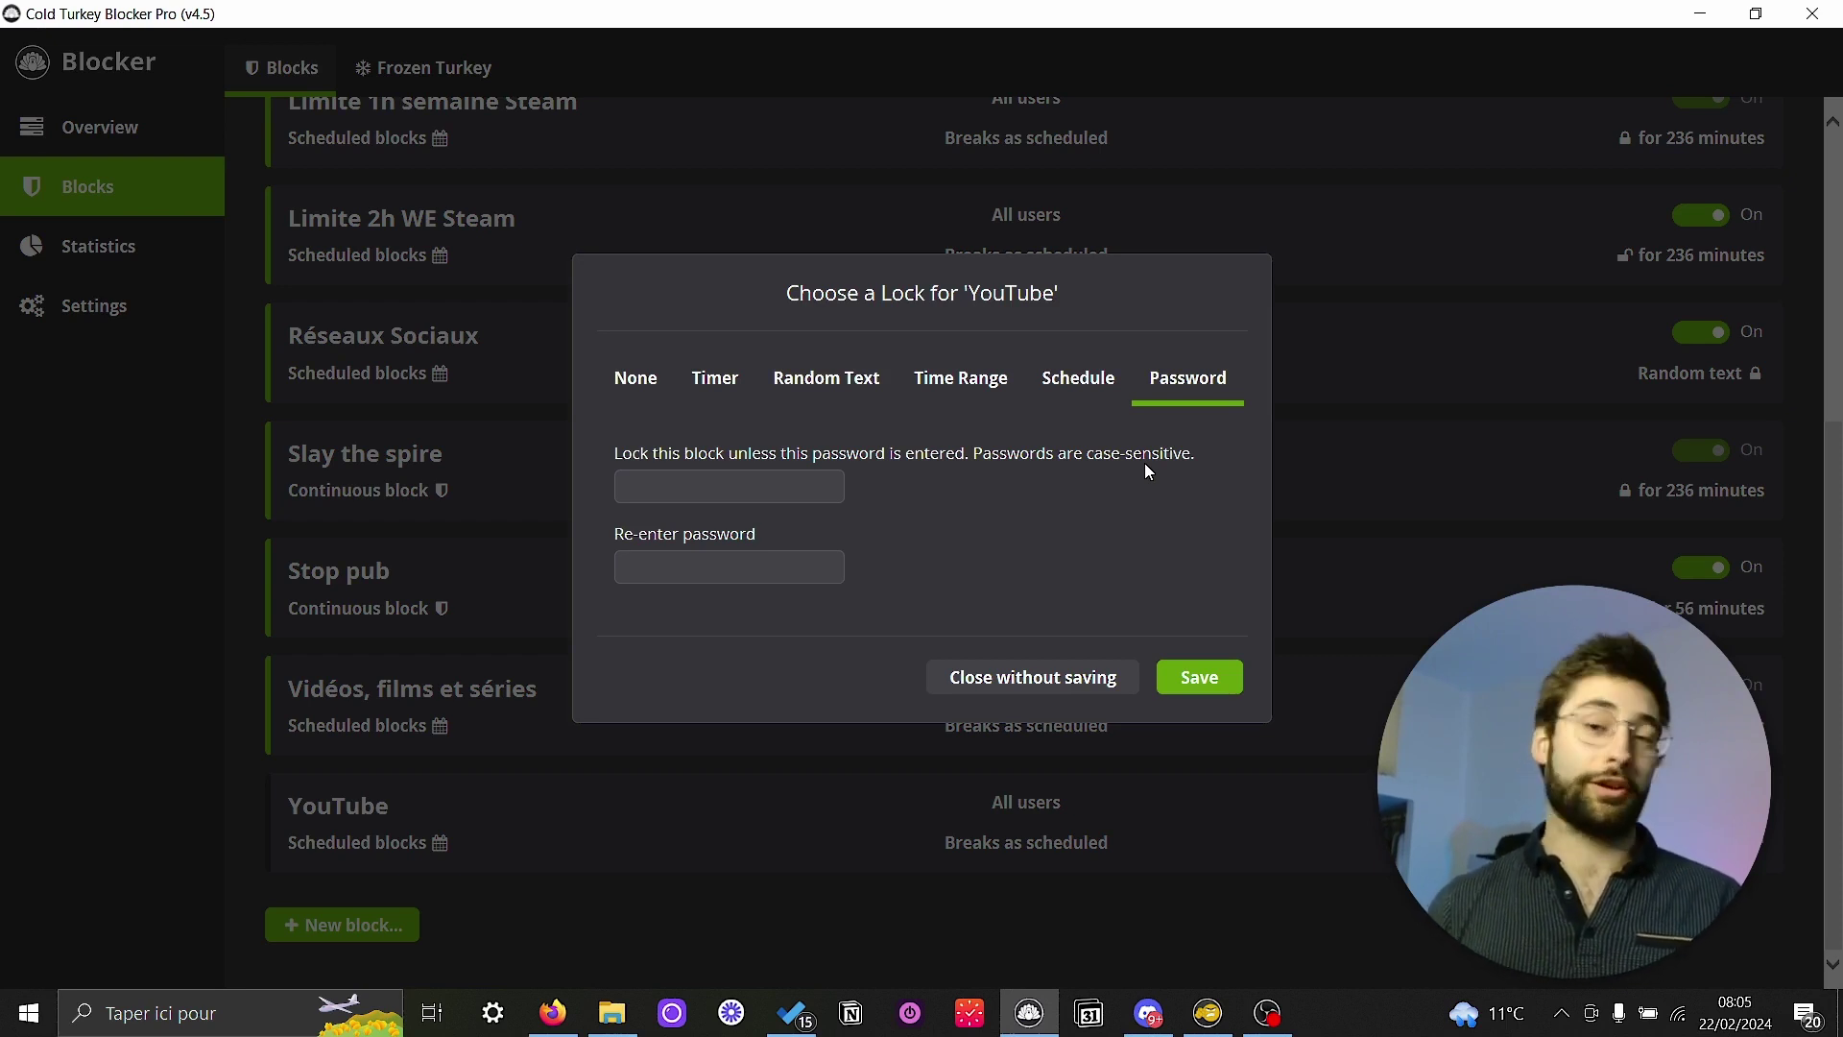
left_click(1095, 674)
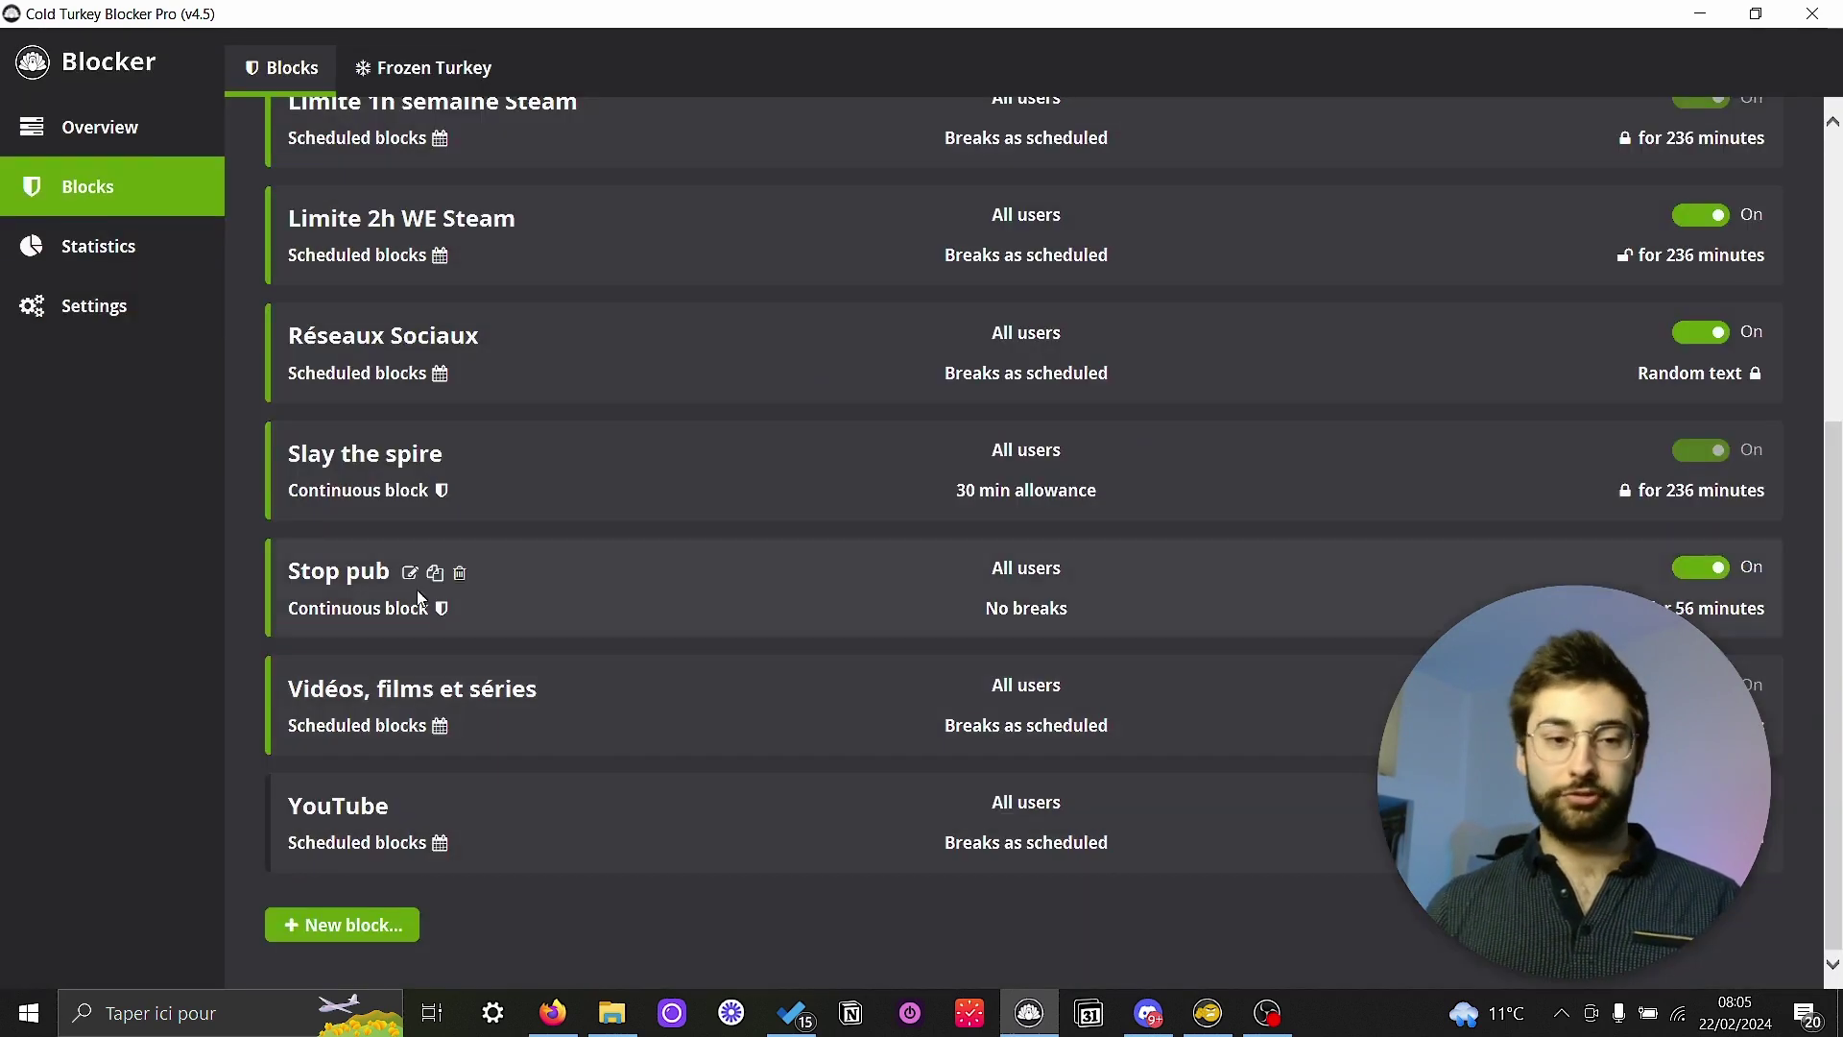